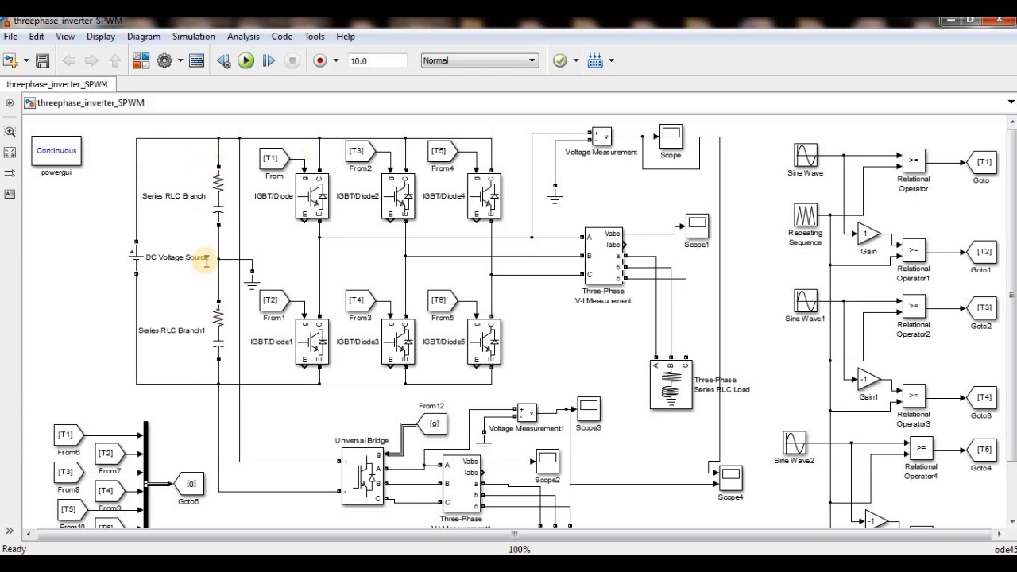
{"action": "left_click", "coordinate": [250, 278]}
{"action": "left_click", "coordinate": [393, 287]}
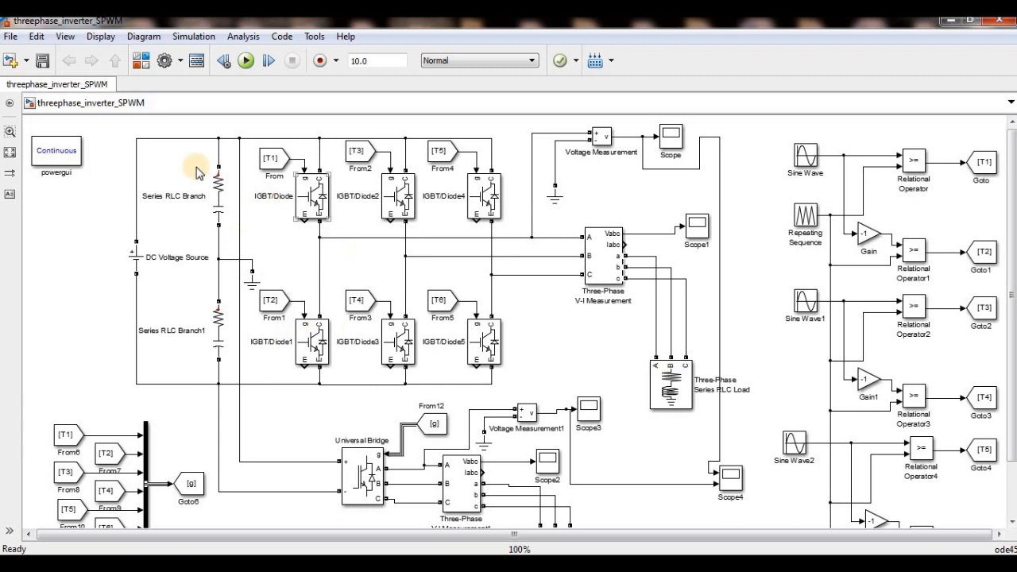
{"action": "left_click", "coordinate": [313, 207]}
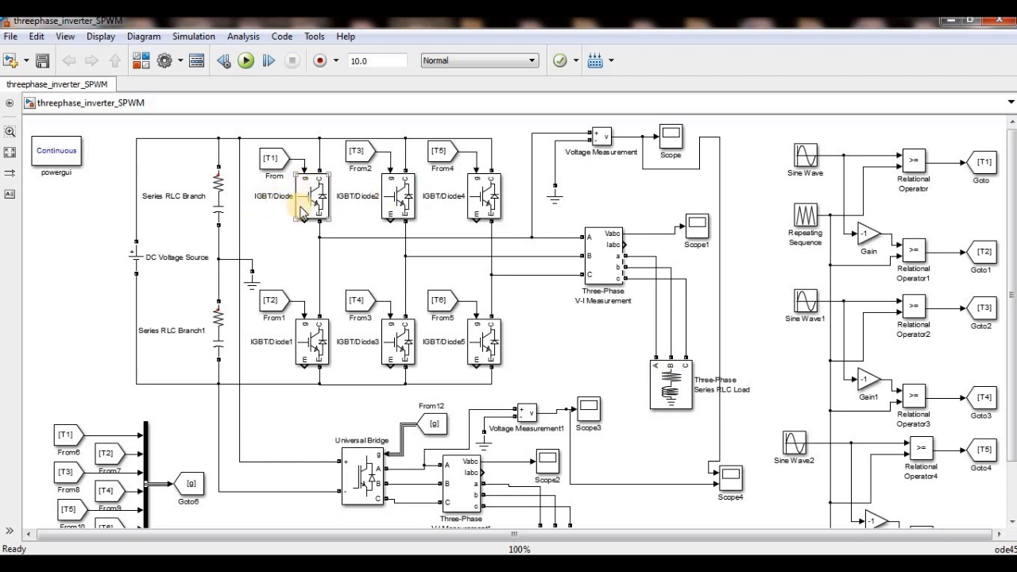
{"action": "left_click", "coordinate": [346, 495]}
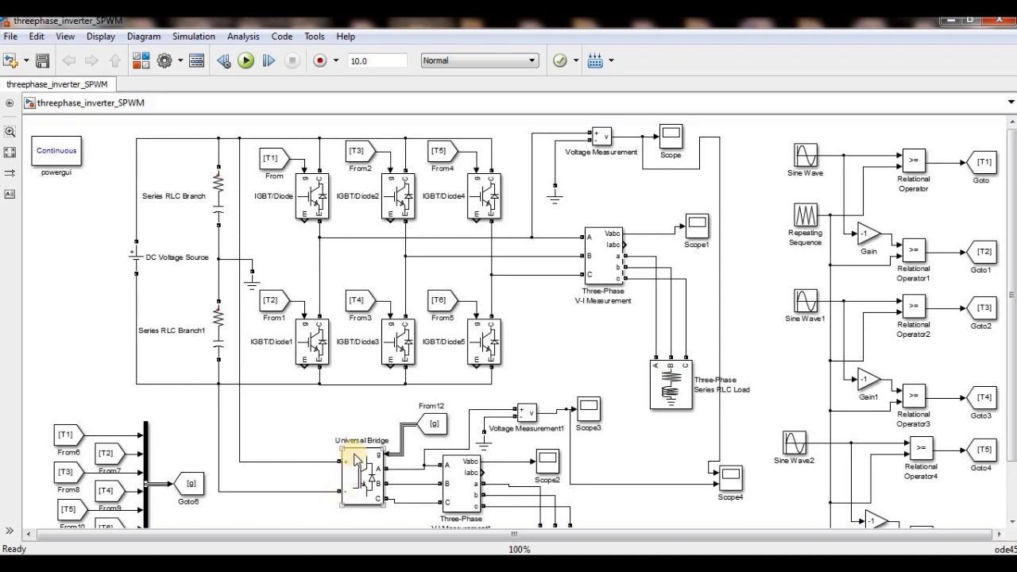
Step: Add a Universal Bridge block from the SimPowerSystems Power Electronics library to the empty area beside the DC Voltage Source
{"action": "left_click", "coordinate": [140, 61]}
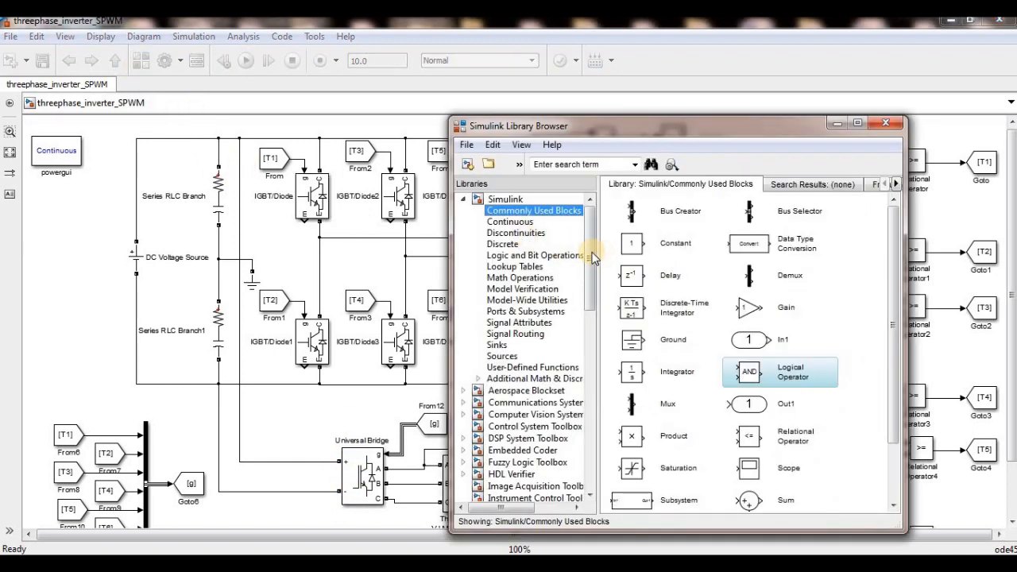
{"action": "left_click_drag", "start_coordinate": [592, 256], "coordinate": [588, 421]}
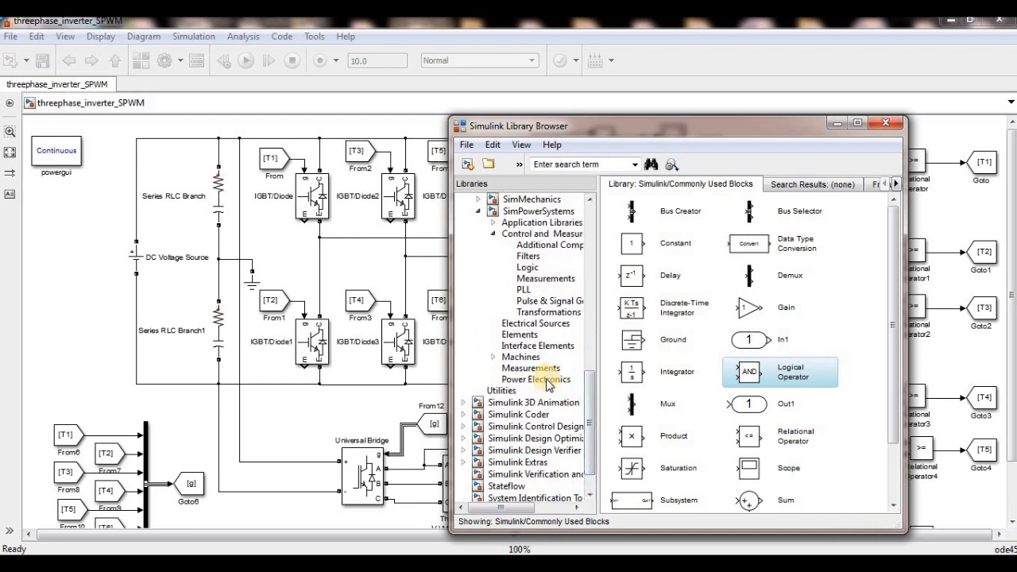
{"action": "left_click", "coordinate": [547, 380]}
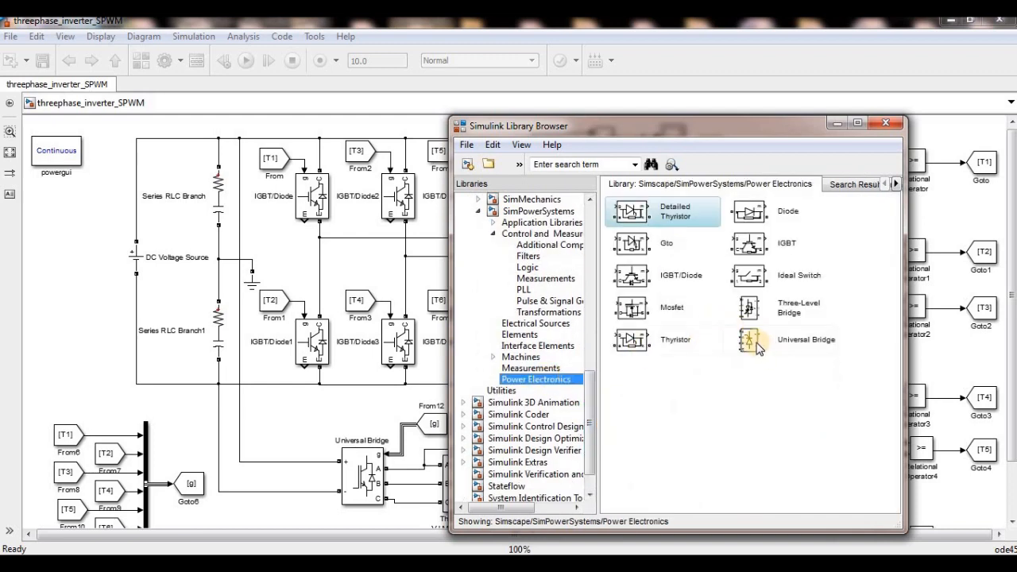
{"action": "left_click_drag", "start_coordinate": [750, 341], "coordinate": [45, 316]}
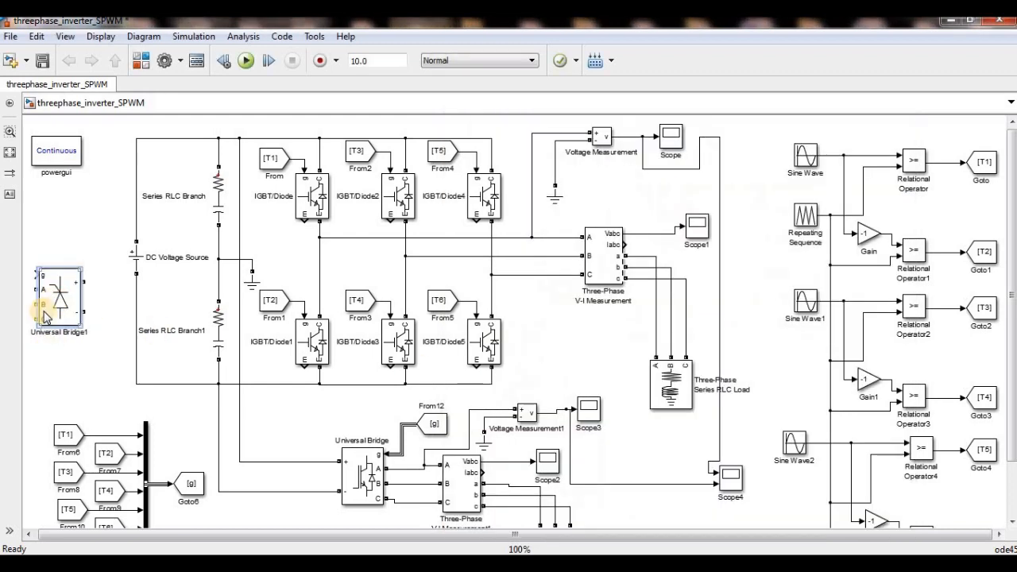
Step: Compare the added bridge with the existing Universal Bridge, and delete the added block from the model
{"action": "left_click", "coordinate": [375, 491]}
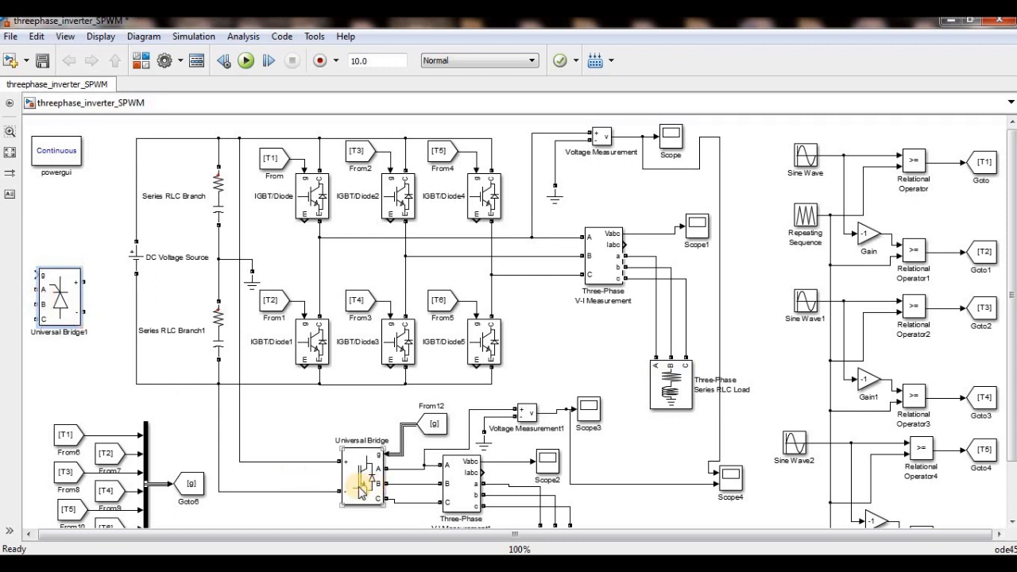
{"action": "left_click", "coordinate": [367, 412]}
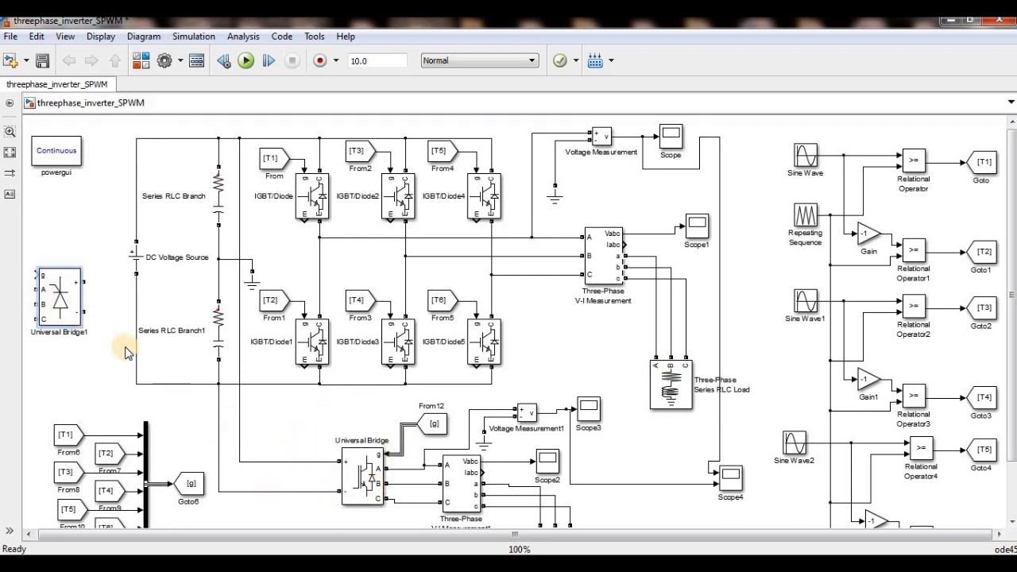
{"action": "right_click", "coordinate": [54, 287]}
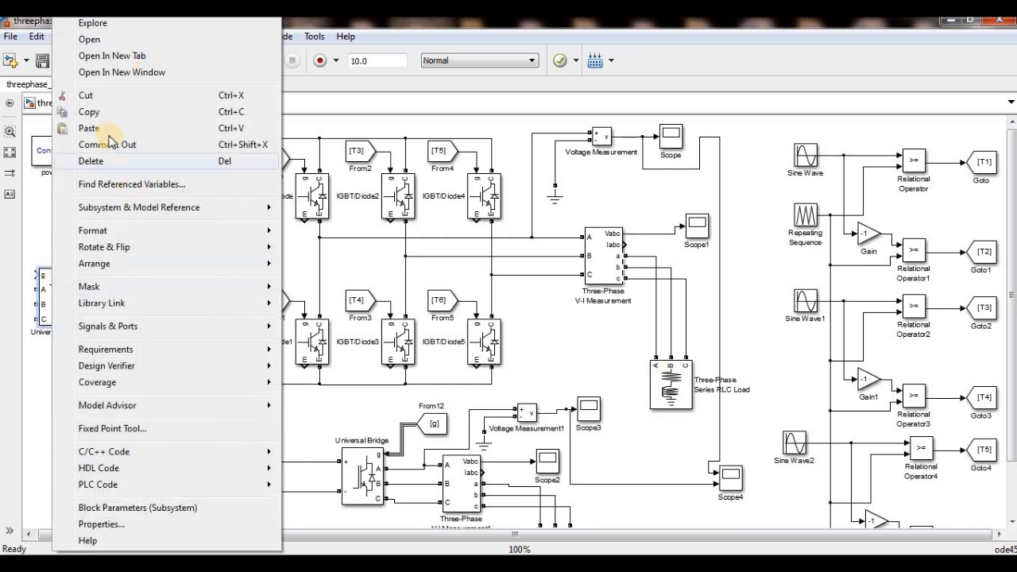
{"action": "left_click", "coordinate": [95, 158]}
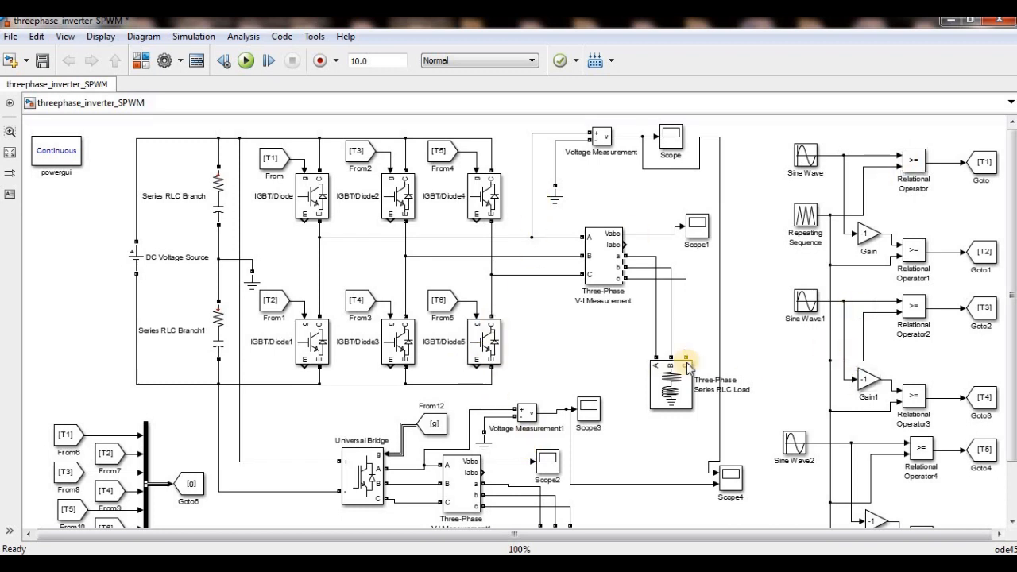
Step: Review the block parameters of the DC Voltage Source and of the upper Series RLC Branch
{"action": "double_click", "coordinate": [133, 259]}
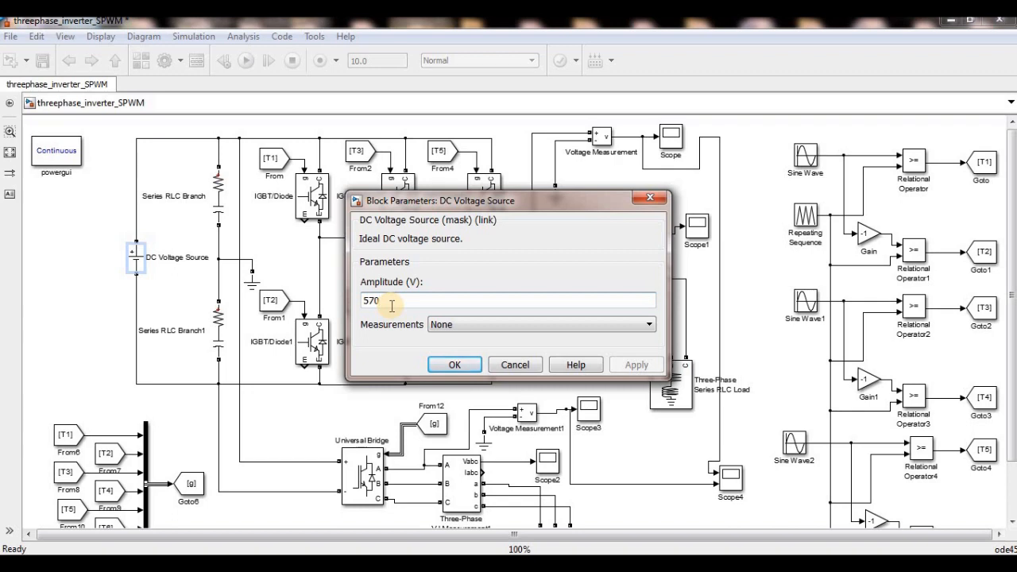
{"action": "left_click", "coordinate": [651, 199]}
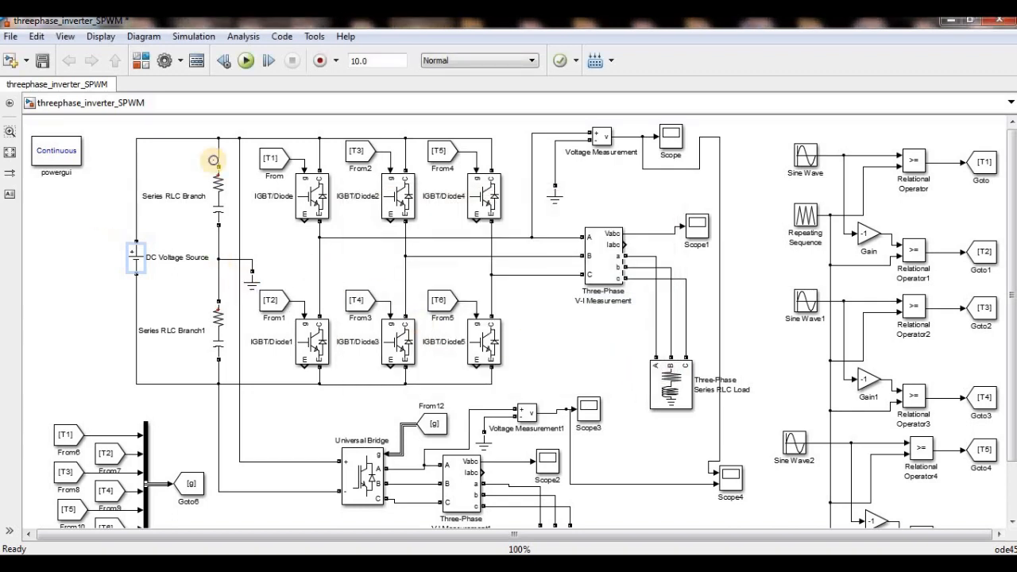
{"action": "left_click", "coordinate": [218, 187]}
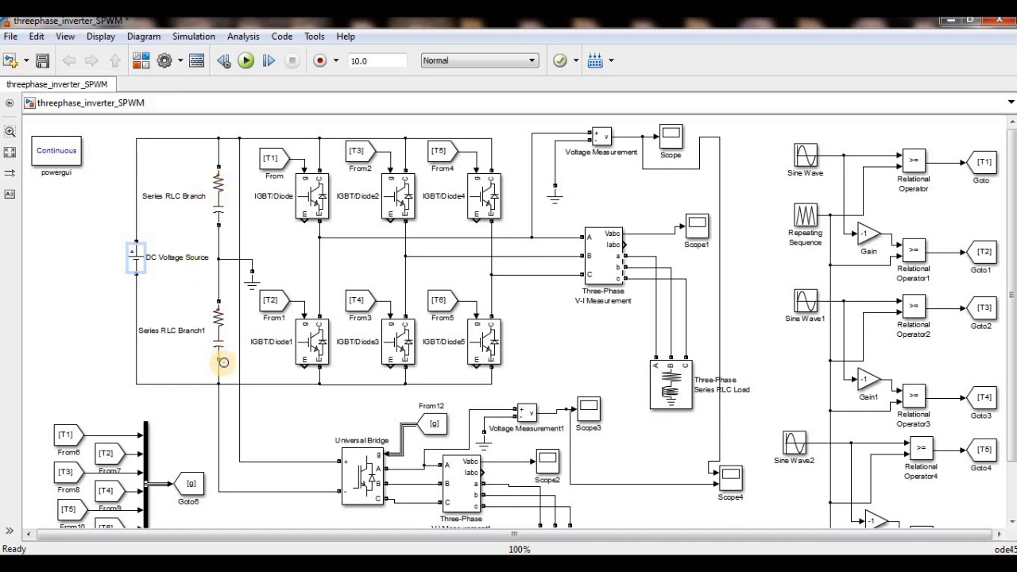
{"action": "left_click", "coordinate": [220, 199]}
{"action": "double_click", "coordinate": [220, 198]}
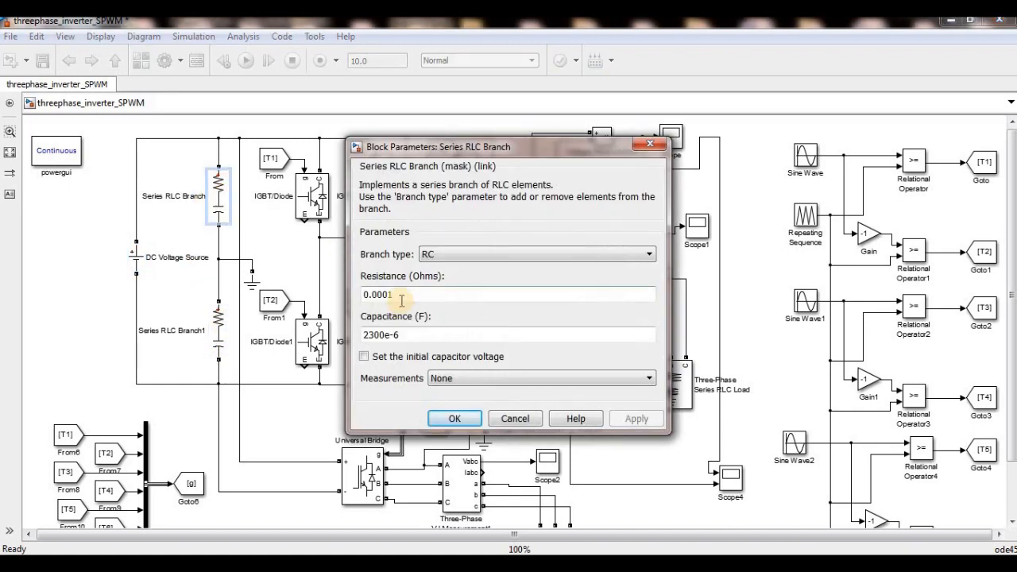
{"action": "left_click", "coordinate": [455, 419]}
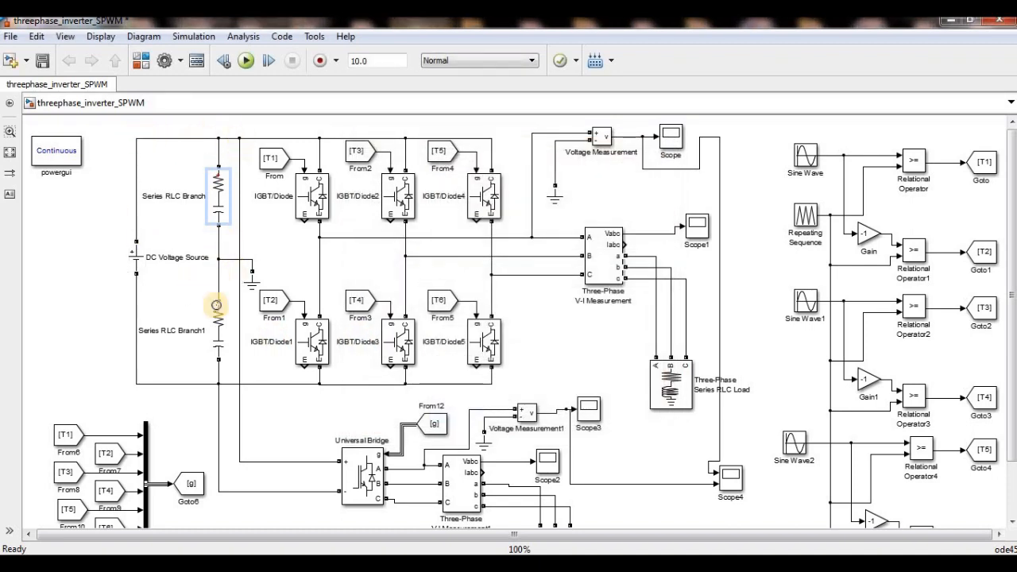
Step: Review the Universal Bridge's parameters, including the power electronic device options and the number of bridge arms
{"action": "double_click", "coordinate": [354, 468]}
{"action": "left_click", "coordinate": [524, 335]}
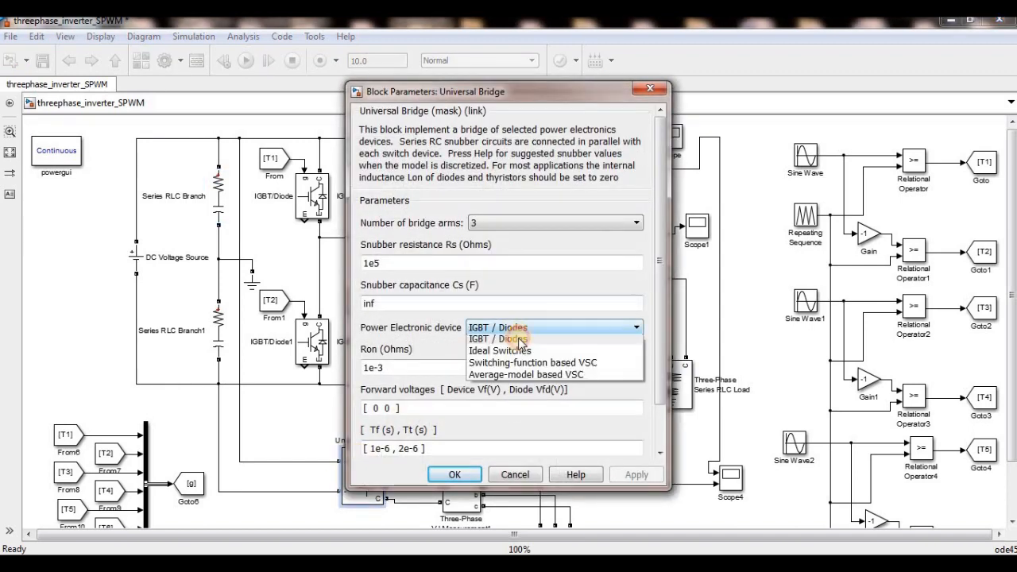
{"action": "left_click", "coordinate": [498, 389]}
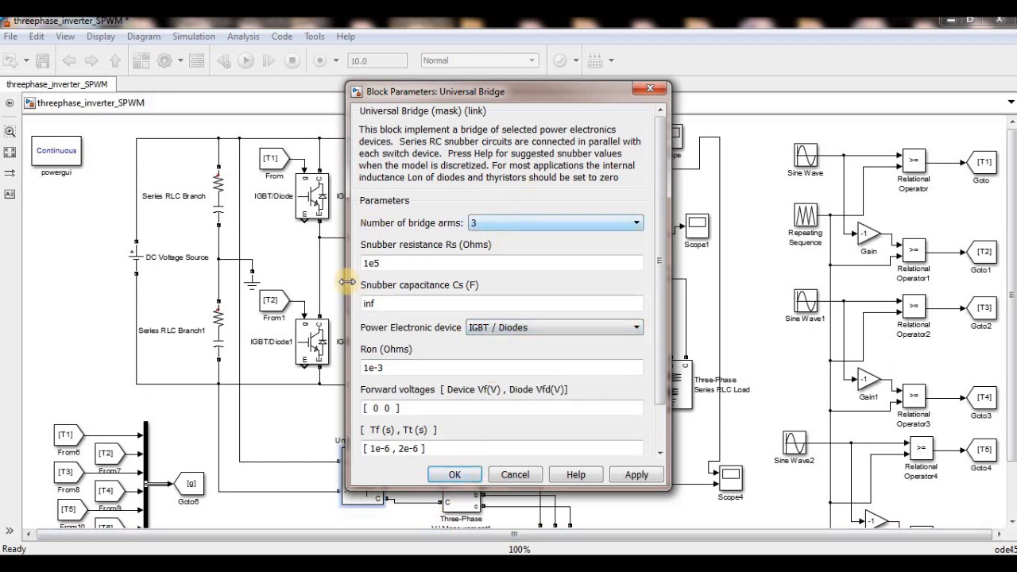
{"action": "left_click", "coordinate": [455, 474]}
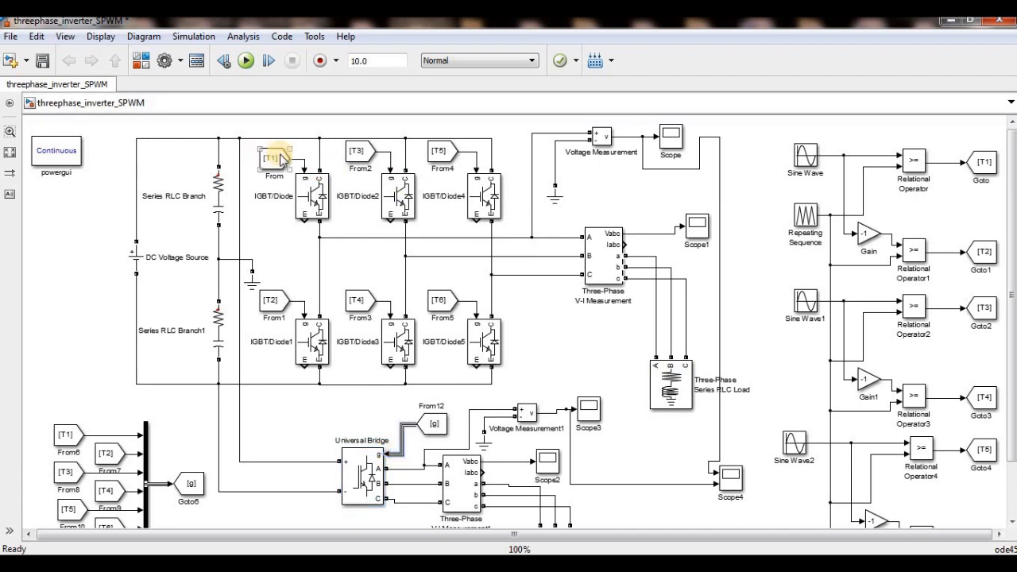
Step: Examine the gate signal blocks, the inverter outputs to the Three-Phase V-I Measurement and load, and the Universal Bridge circuit below
{"action": "left_click", "coordinate": [361, 150]}
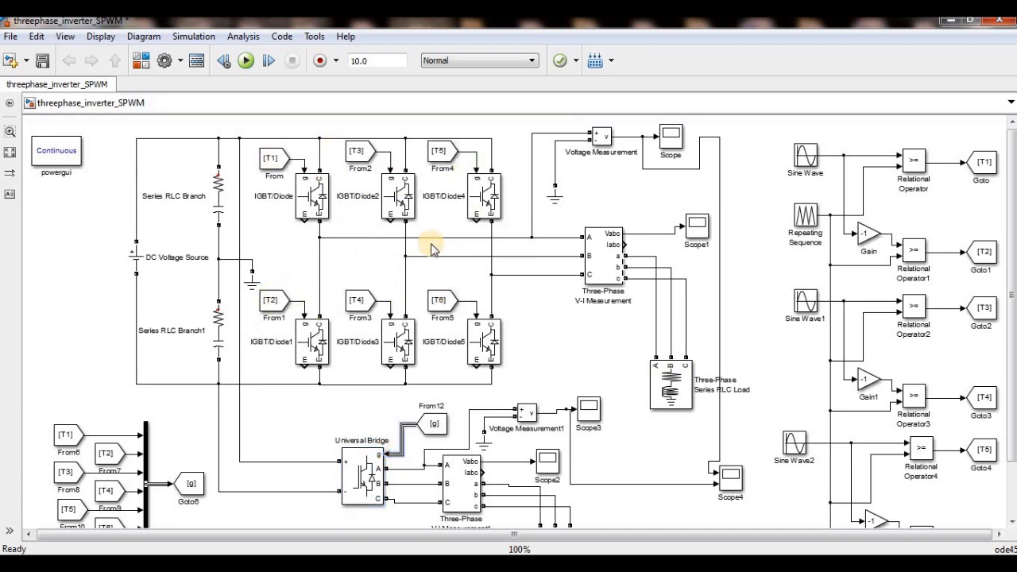
{"action": "left_click", "coordinate": [569, 312]}
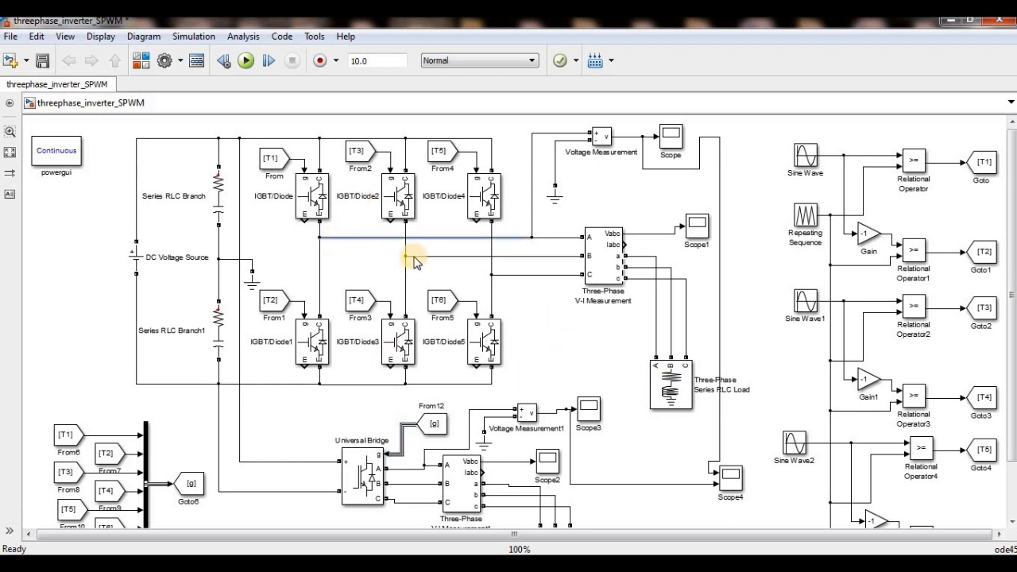
{"action": "left_click", "coordinate": [599, 245]}
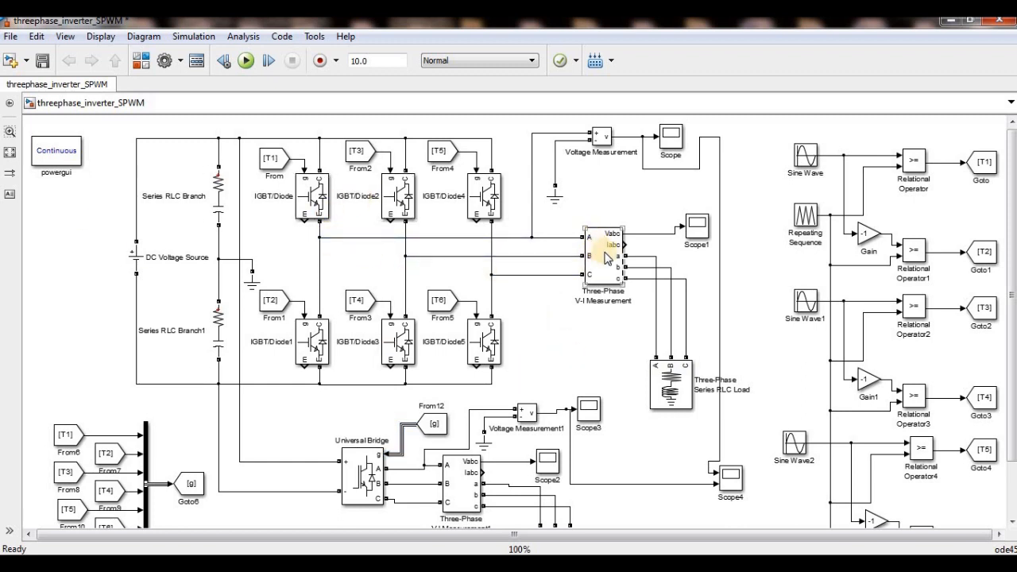
{"action": "left_click", "coordinate": [688, 378]}
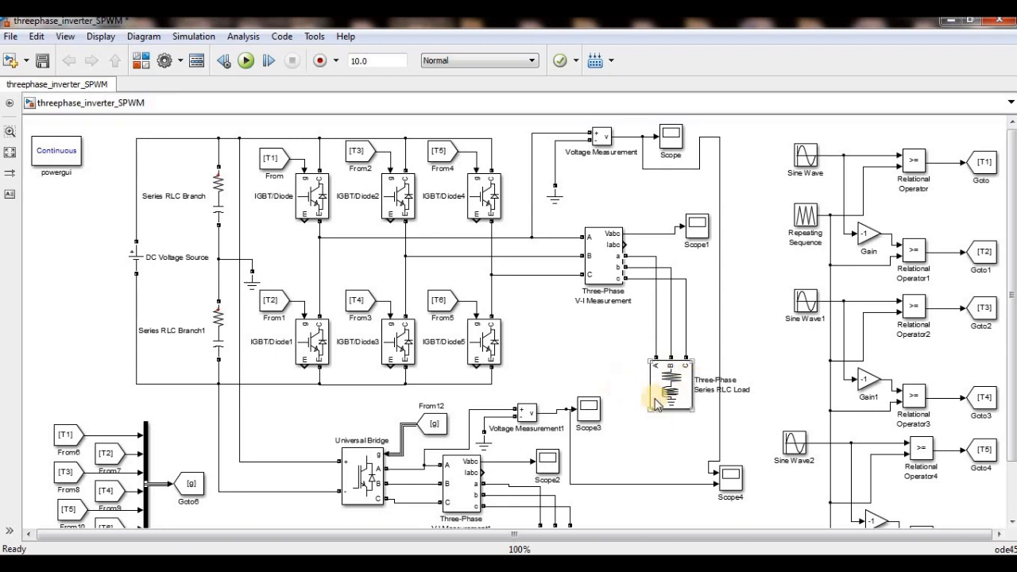
{"action": "left_click", "coordinate": [645, 516]}
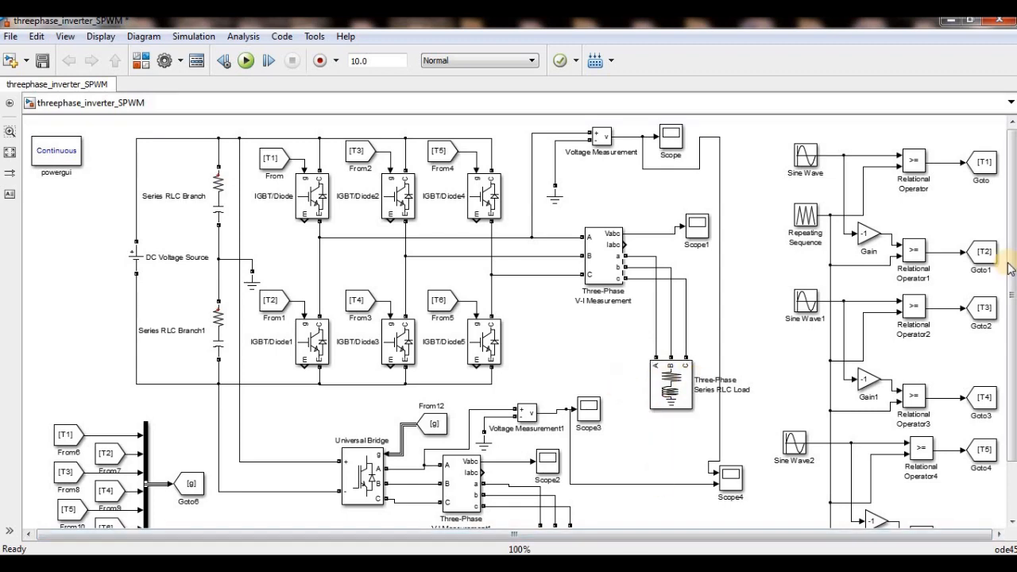
{"action": "key", "text": "ctrl+v"}
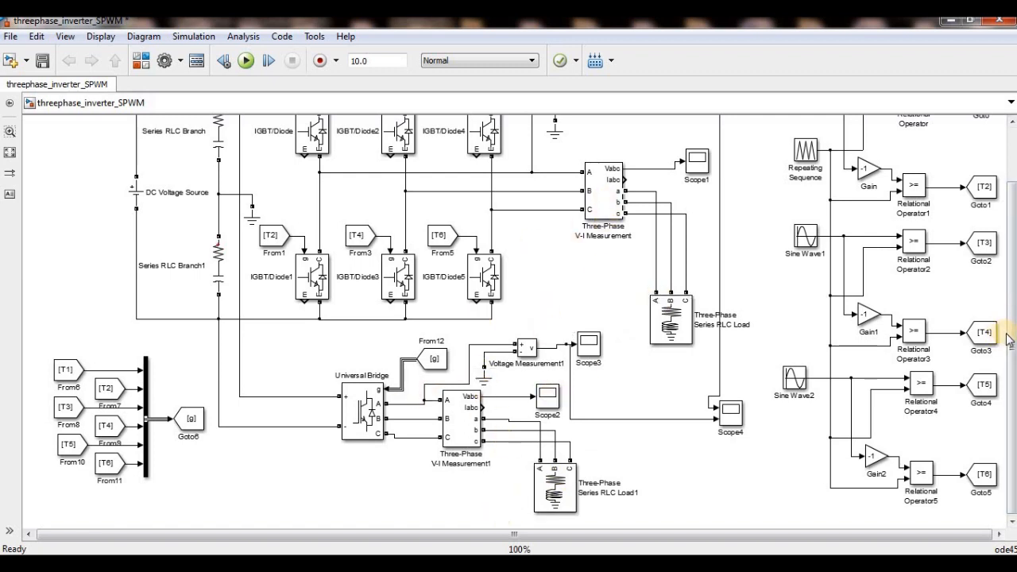
{"action": "left_click_drag", "start_coordinate": [1011, 330], "coordinate": [1011, 274]}
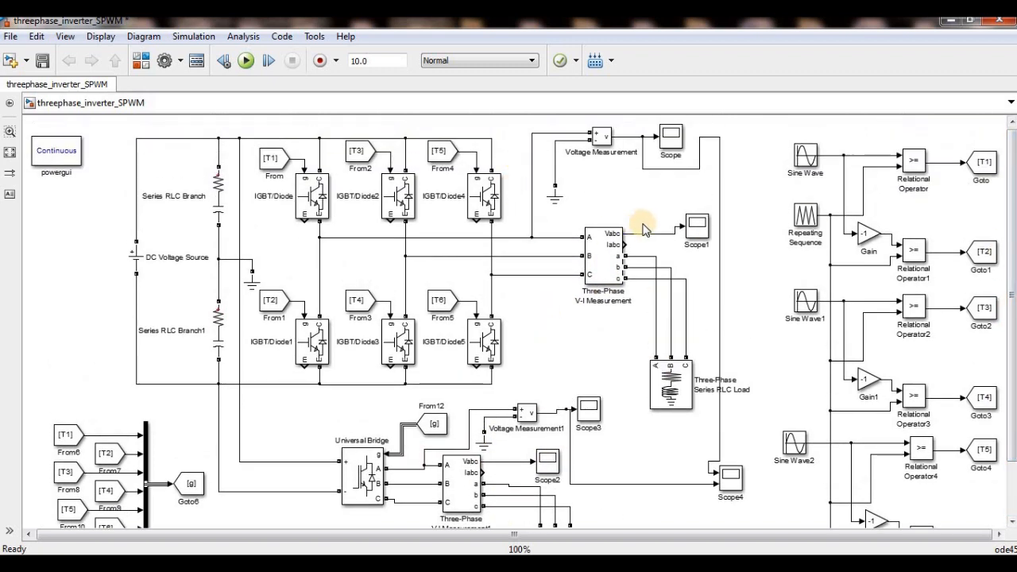
Step: Examine Scope1 and how the Voltage Measurement block is referenced to ground and to the grounded midpoint of the RC branches
{"action": "left_click", "coordinate": [697, 223]}
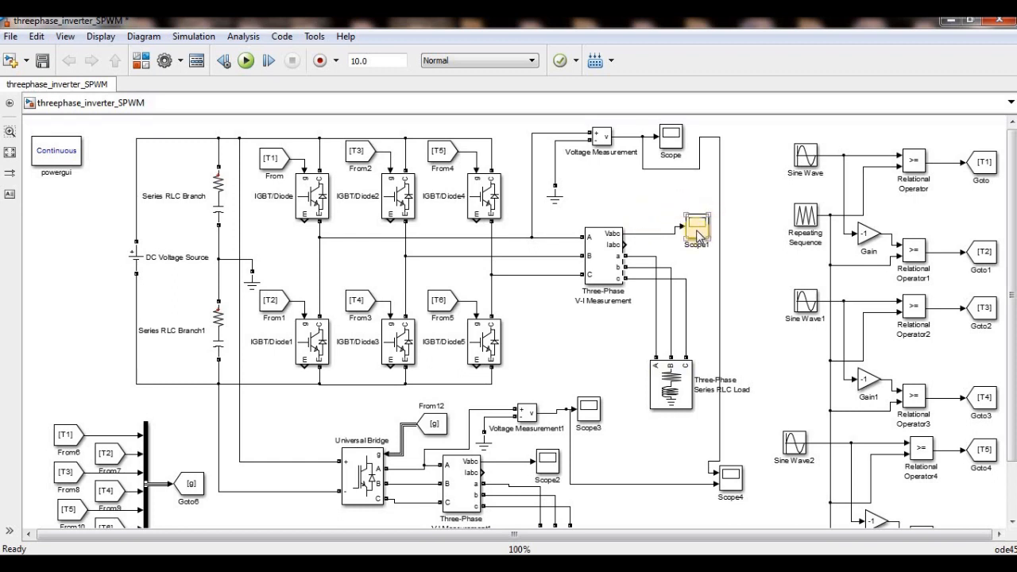
{"action": "left_click", "coordinate": [539, 282]}
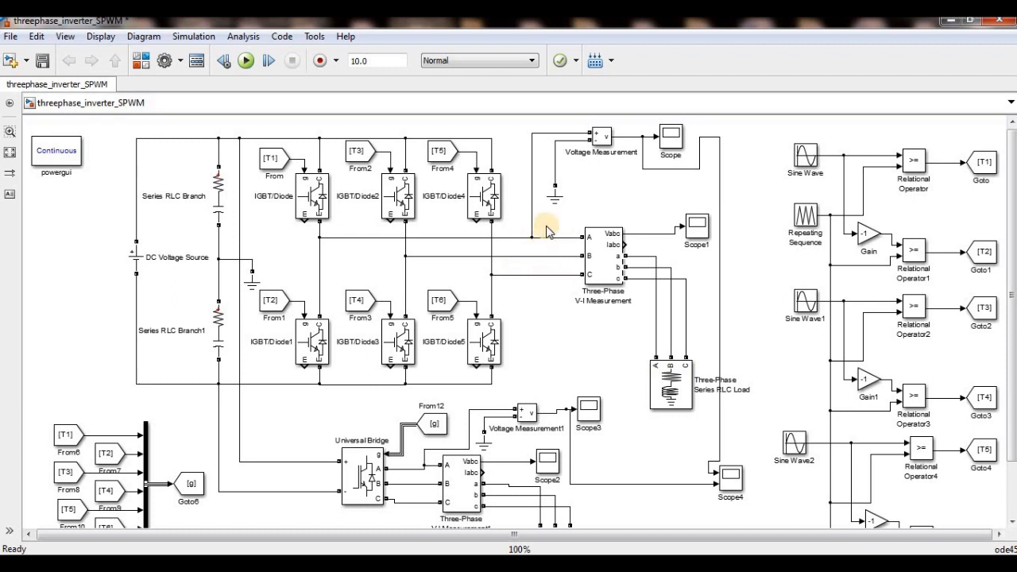
{"action": "left_click", "coordinate": [696, 229]}
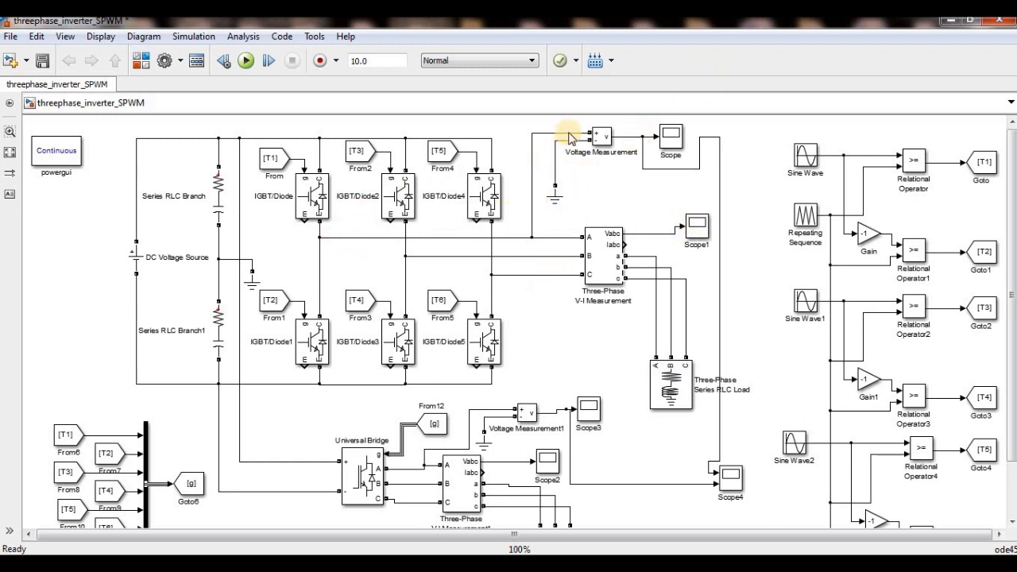
{"action": "left_click", "coordinate": [556, 197]}
{"action": "left_click_drag", "start_coordinate": [592, 140], "coordinate": [555, 198]}
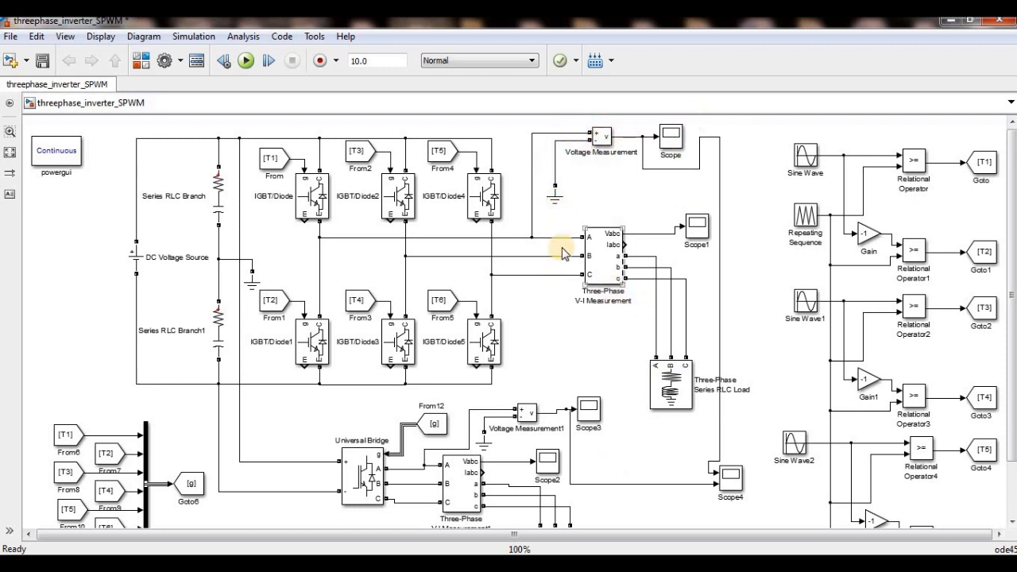
{"action": "left_click", "coordinate": [558, 200]}
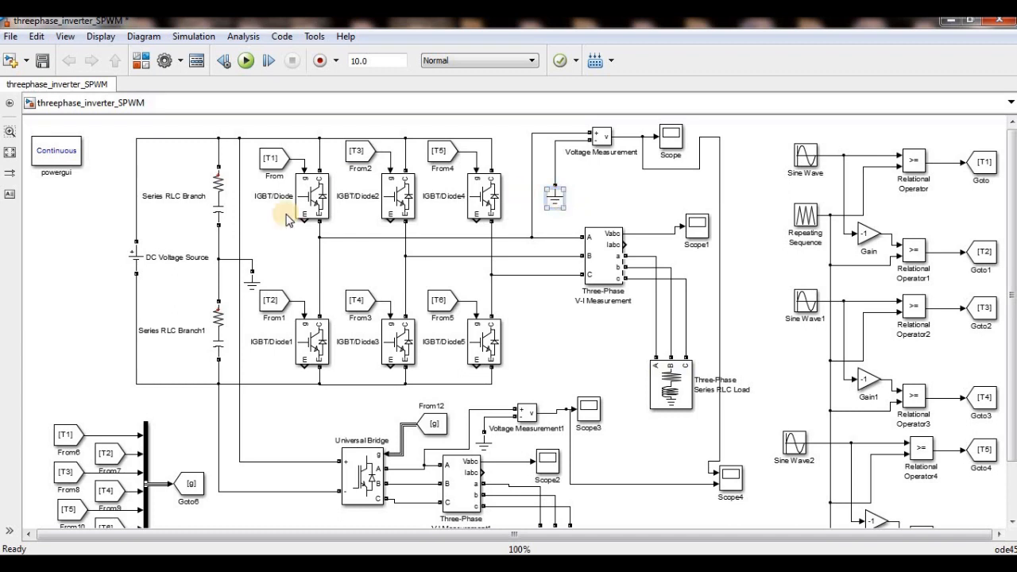
{"action": "left_click_drag", "start_coordinate": [258, 286], "coordinate": [257, 283]}
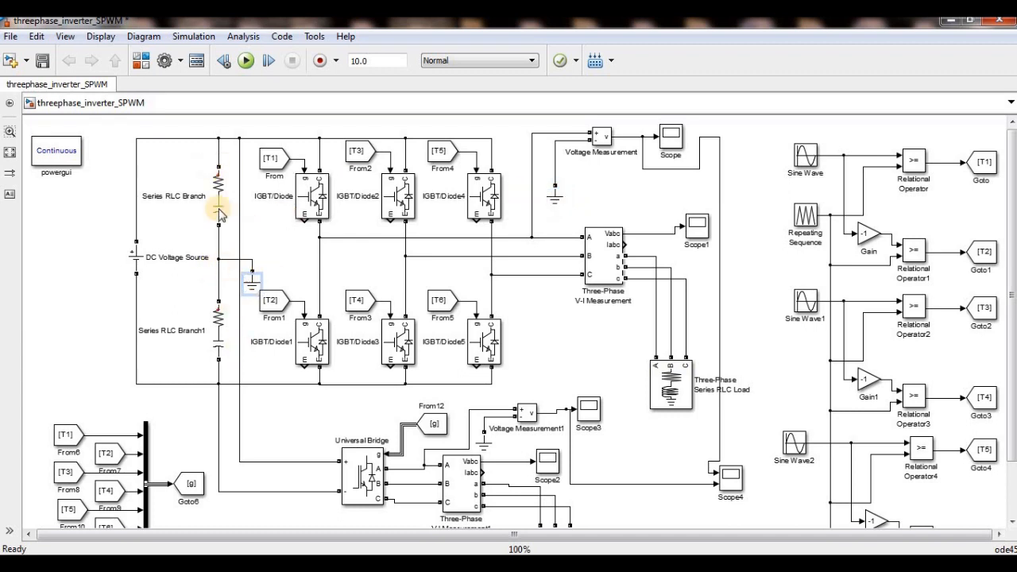
{"action": "left_click", "coordinate": [216, 179]}
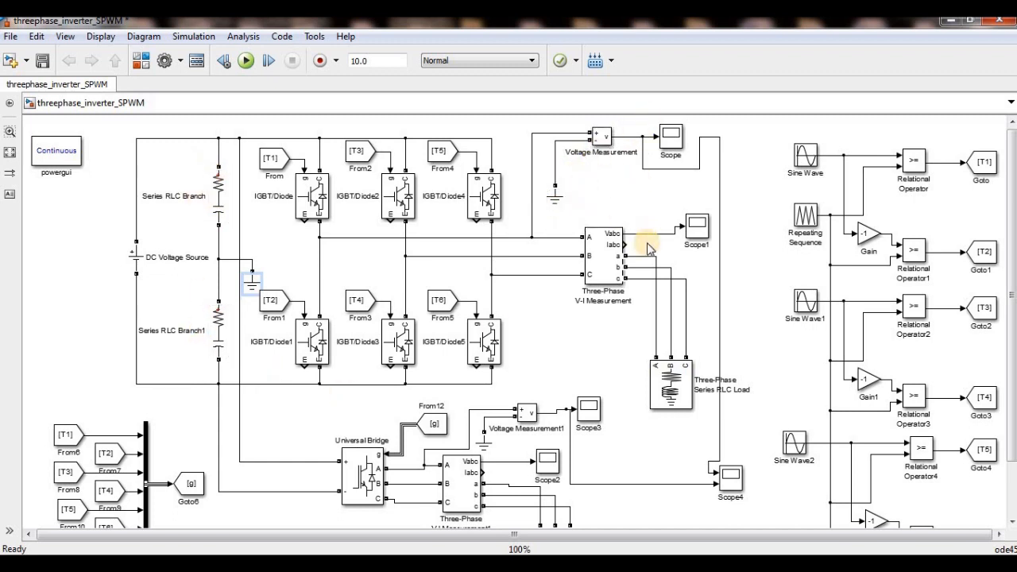
Step: Review the Sine Wave block's amplitude, frequency and phase parameters
{"action": "left_click", "coordinate": [753, 269]}
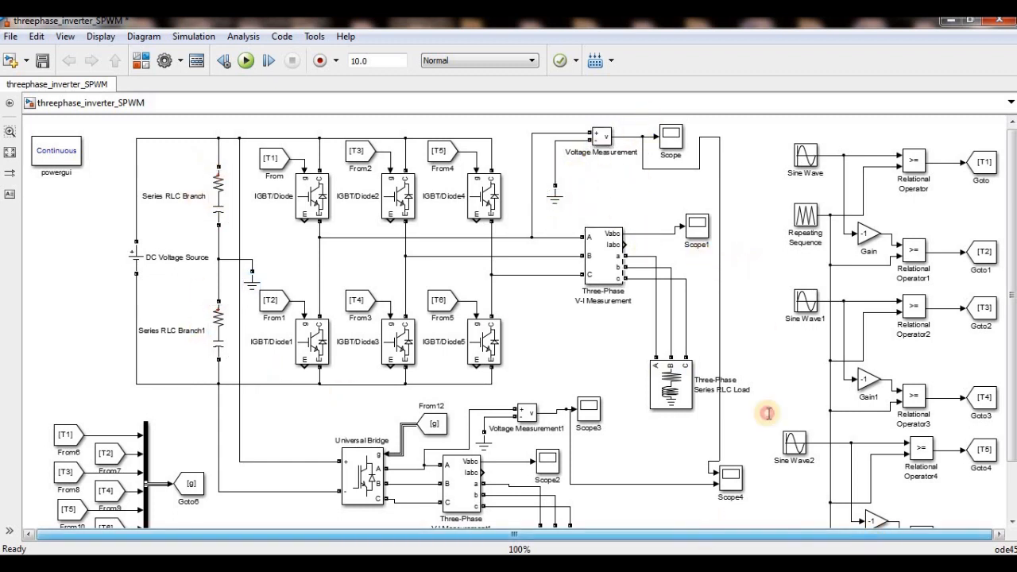
{"action": "double_click", "coordinate": [804, 156]}
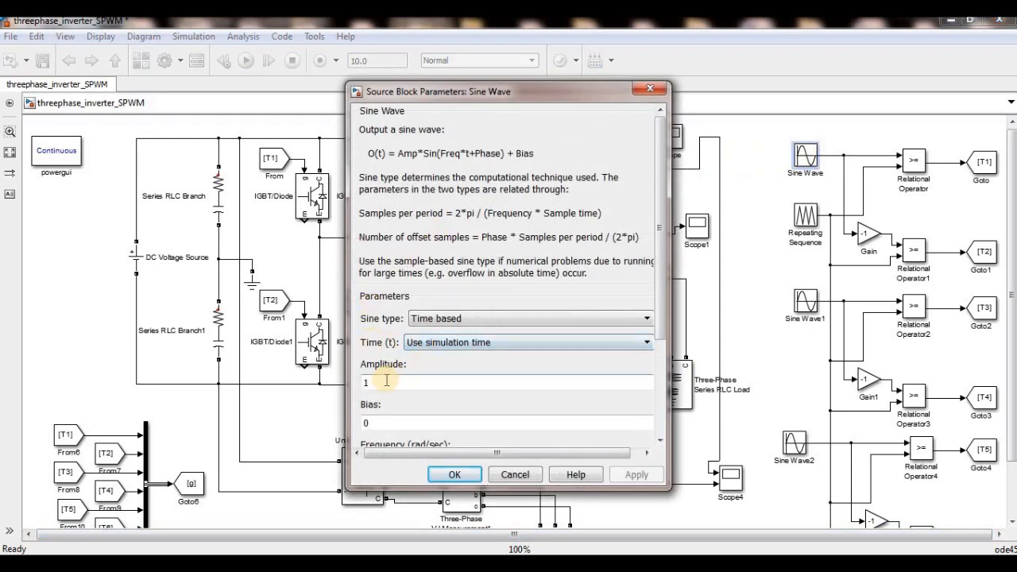
{"action": "left_click_drag", "start_coordinate": [659, 235], "coordinate": [658, 327]}
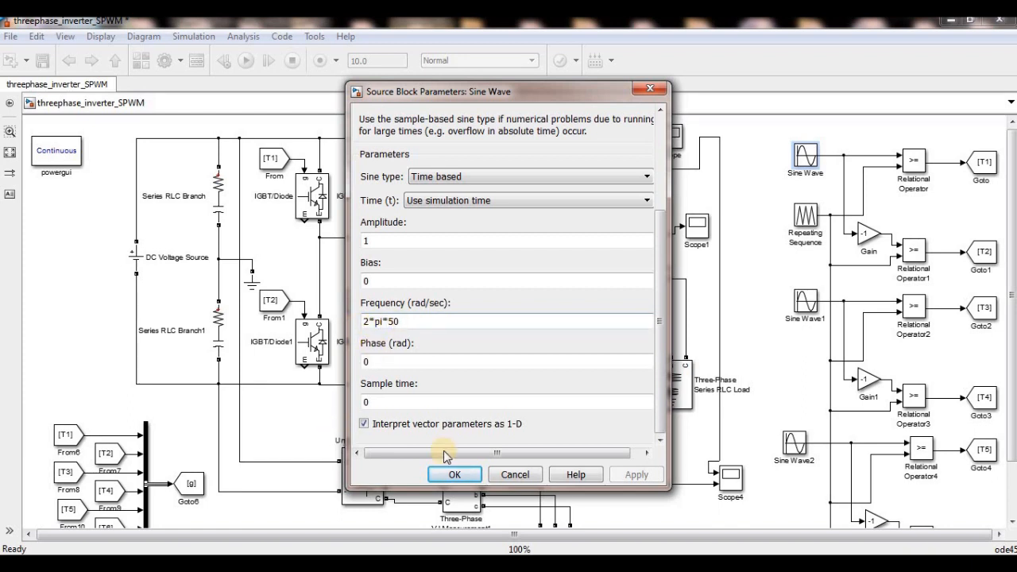
{"action": "left_click", "coordinate": [372, 359]}
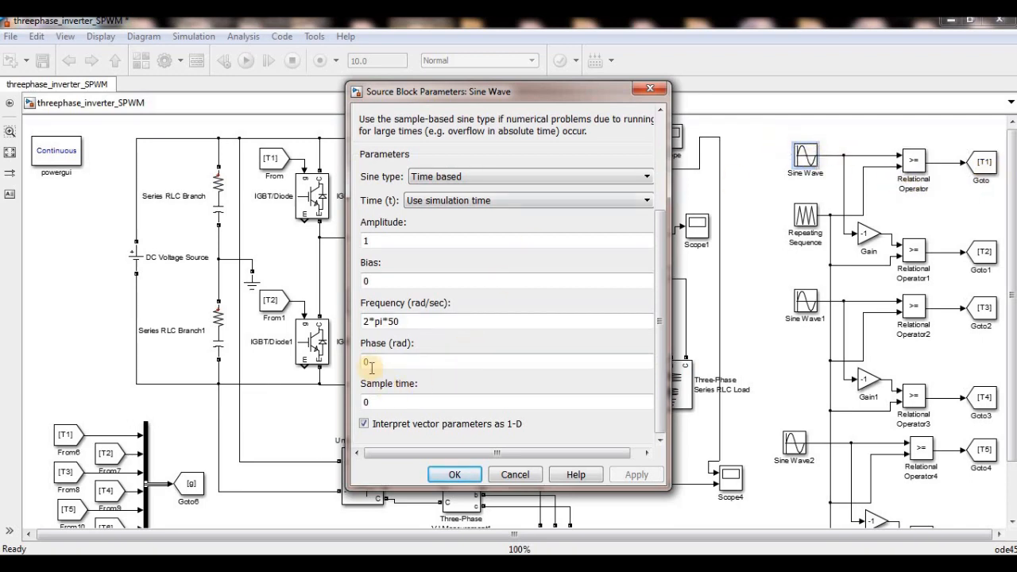
{"action": "left_click", "coordinate": [453, 474]}
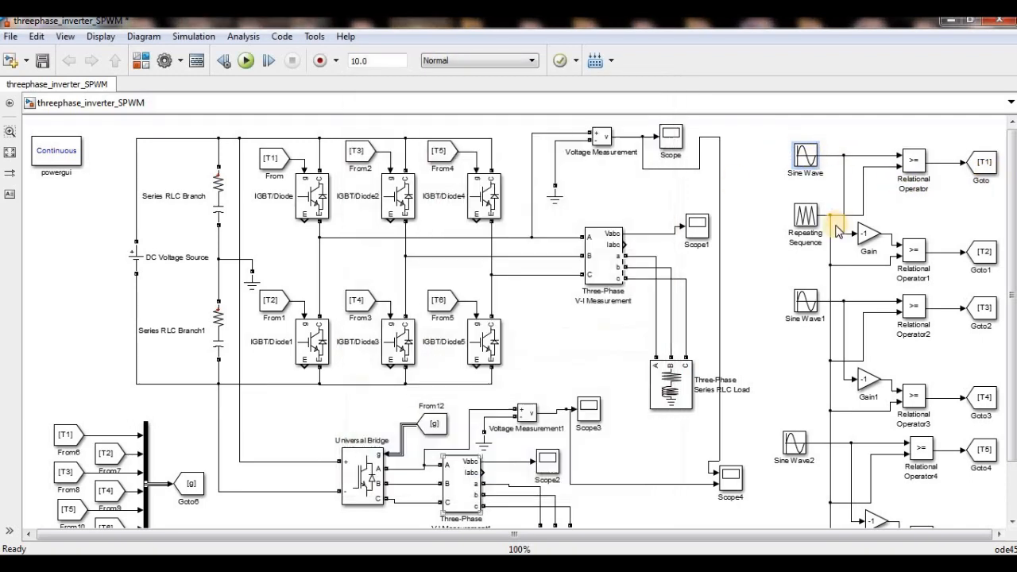
Step: Review the amplitude, frequency and phase parameters of the Sine Wave1 block
{"action": "double_click", "coordinate": [800, 304]}
{"action": "left_click_drag", "start_coordinate": [661, 262], "coordinate": [653, 329]}
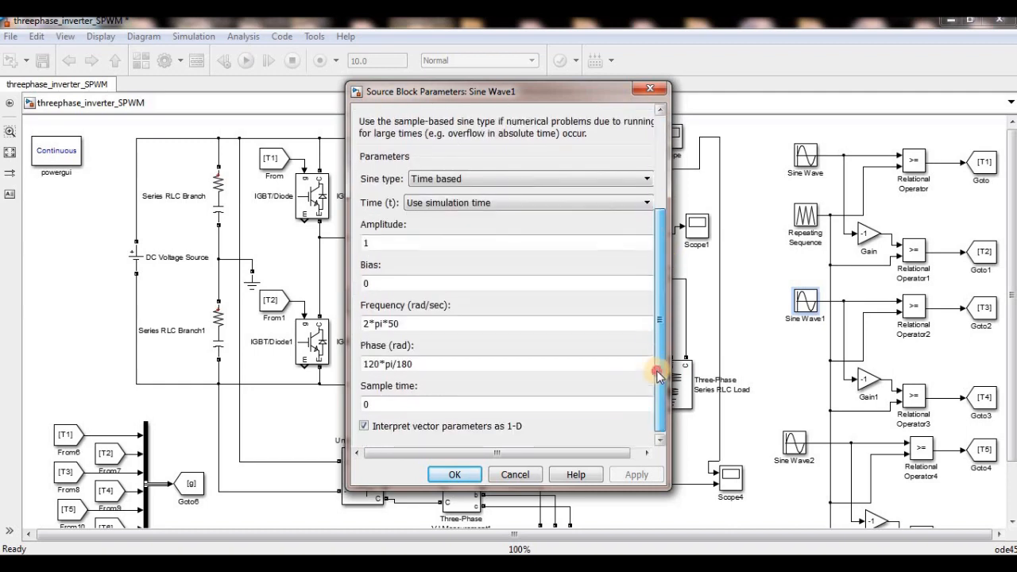
{"action": "left_click", "coordinate": [381, 240]}
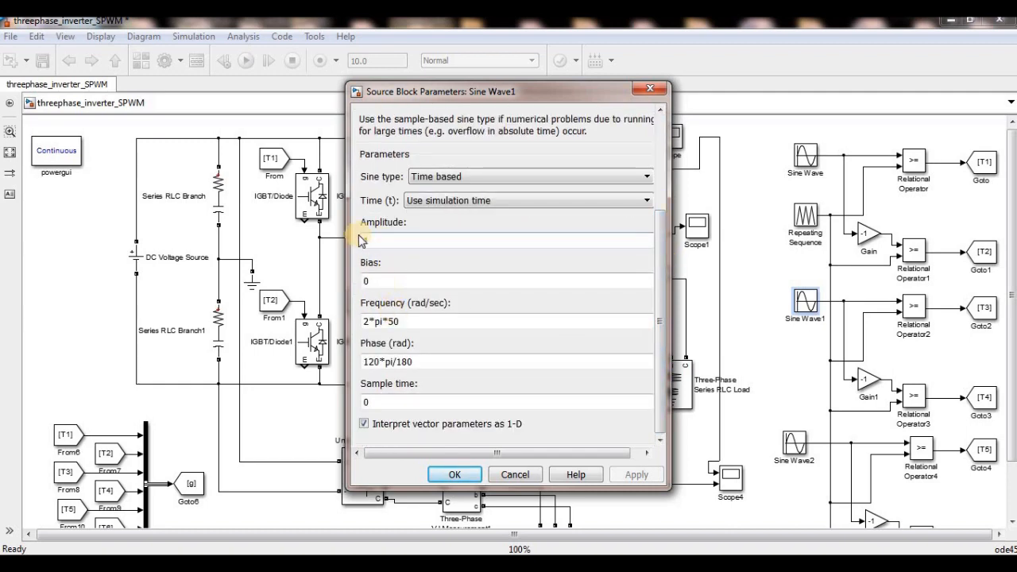
{"action": "type", "text": "1"}
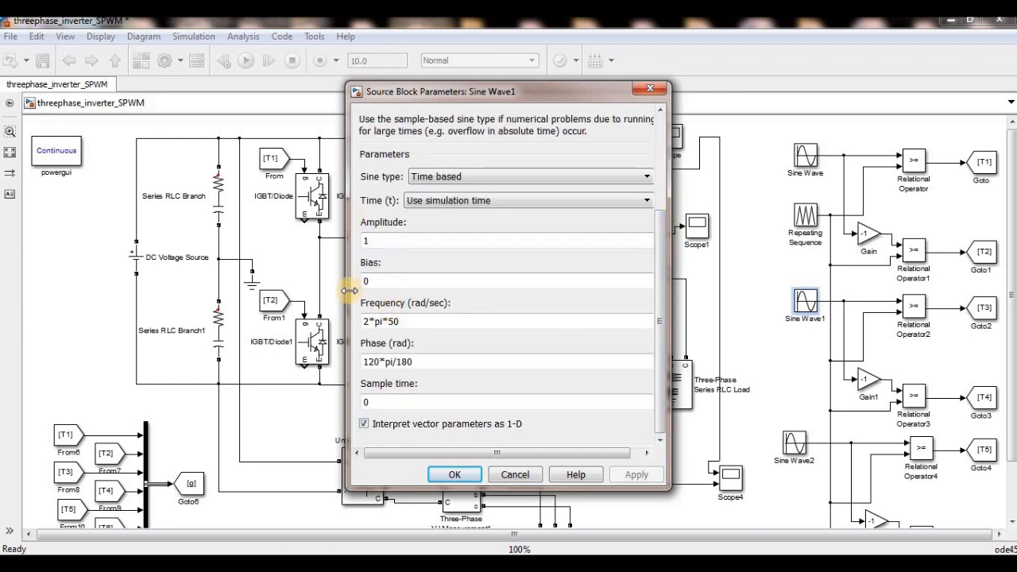
{"action": "triple_click", "coordinate": [380, 362]}
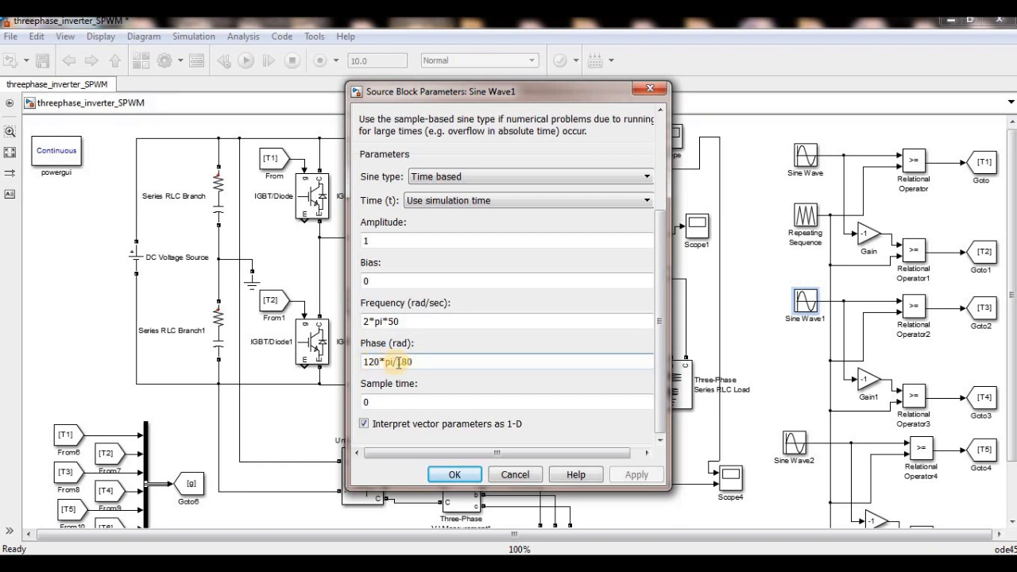
{"action": "left_click", "coordinate": [455, 474]}
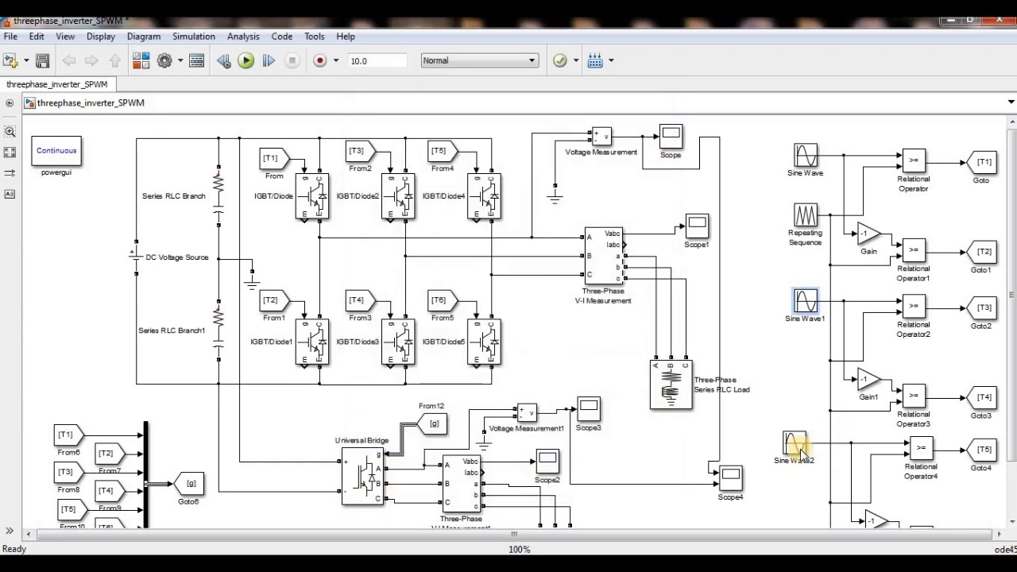
Step: Review the Sine Wave2 block's parameters, focusing on its phase setting
{"action": "double_click", "coordinate": [796, 445]}
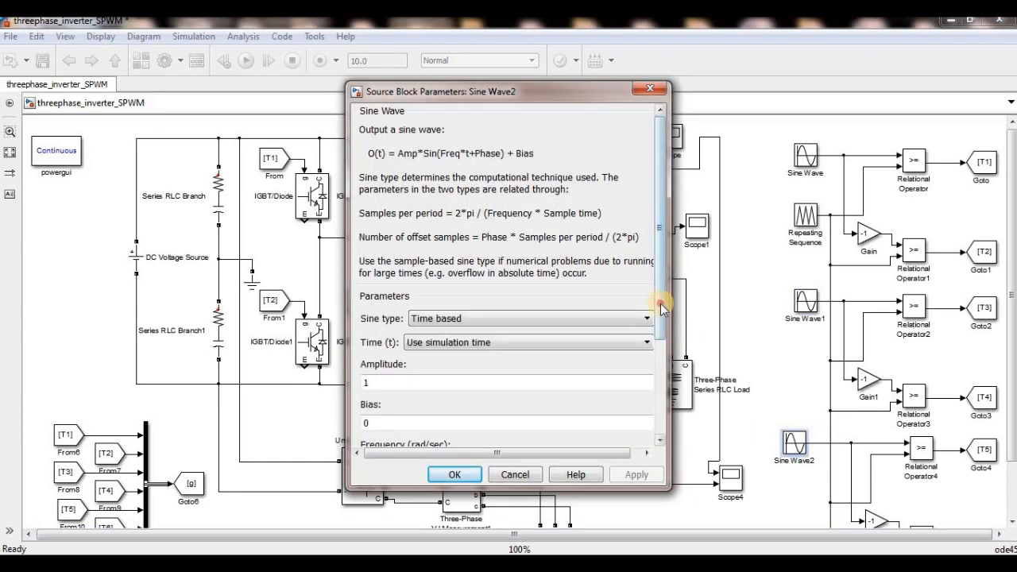
{"action": "left_click_drag", "start_coordinate": [660, 306], "coordinate": [645, 408]}
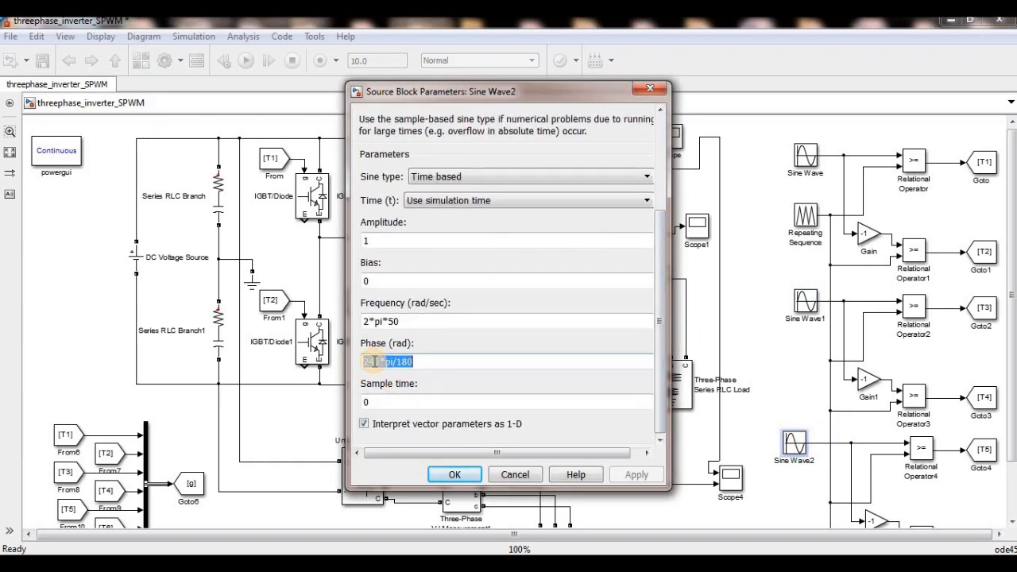
{"action": "left_click", "coordinate": [455, 475]}
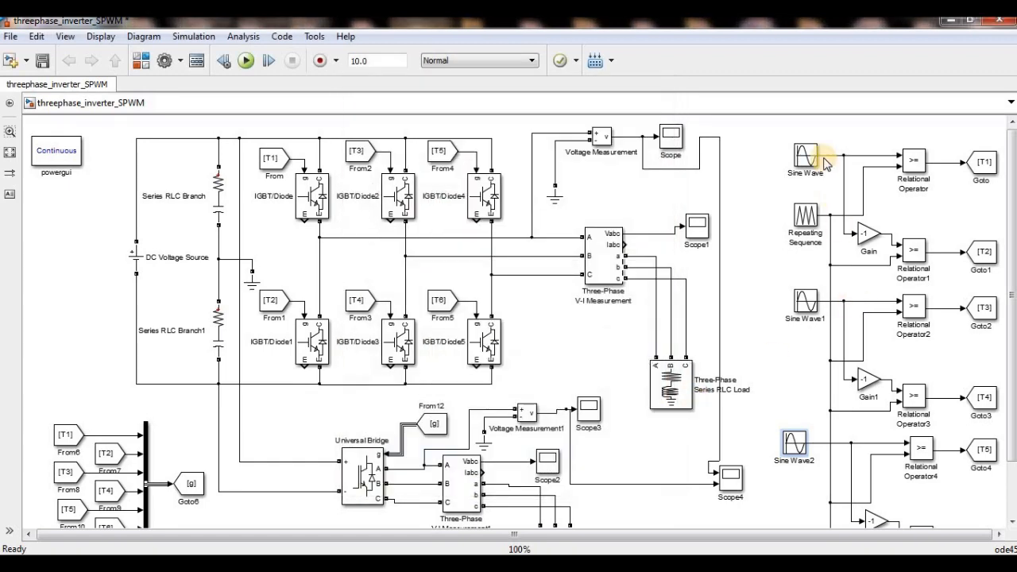
Step: Review the Repeating Sequence block's time values and edit its output values to start at 0
{"action": "double_click", "coordinate": [805, 214]}
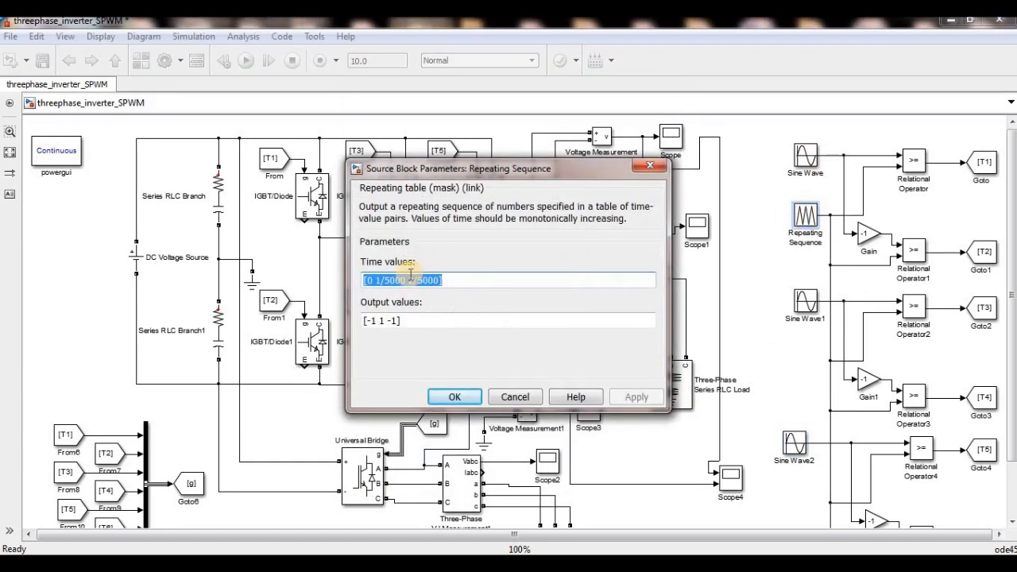
{"action": "left_click", "coordinate": [381, 279]}
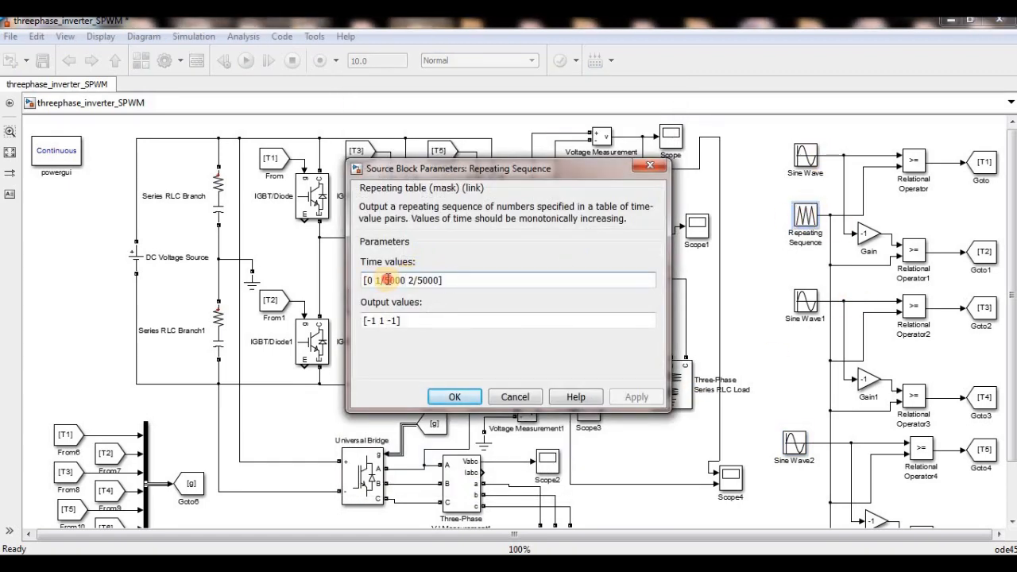
{"action": "key", "text": "shift+Home"}
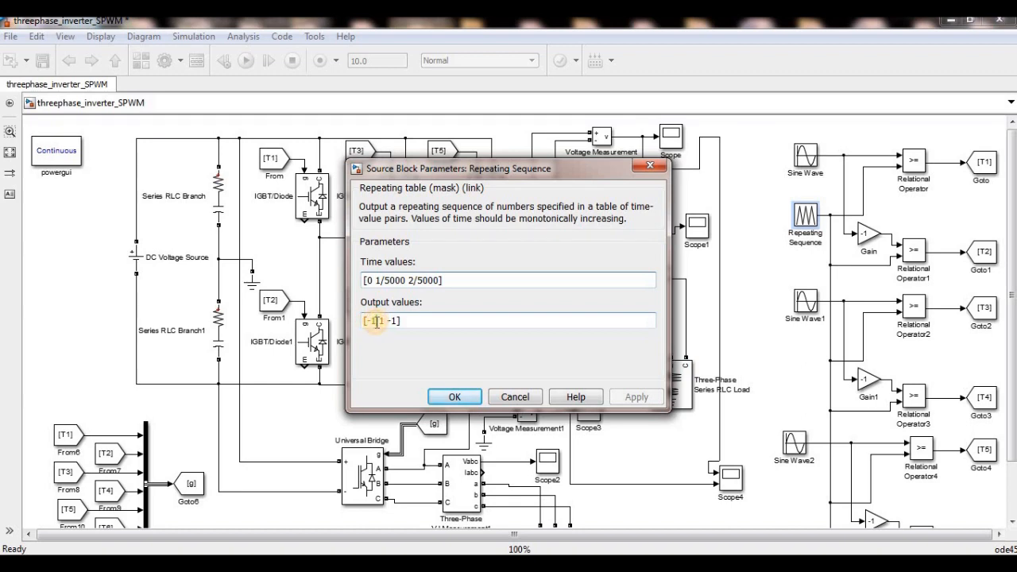
{"action": "key", "text": "BackSpace"}
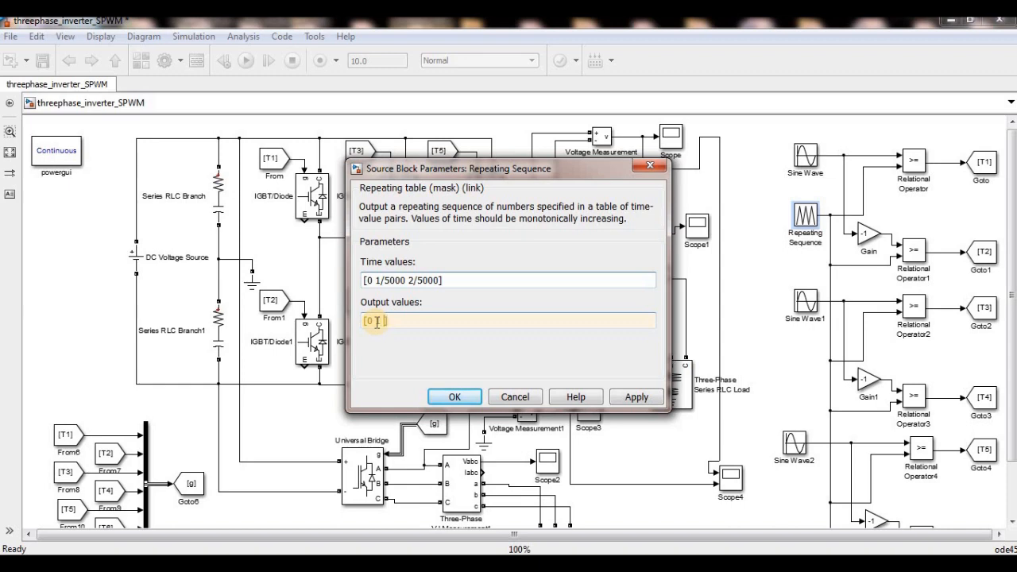
{"action": "left_click", "coordinate": [450, 397]}
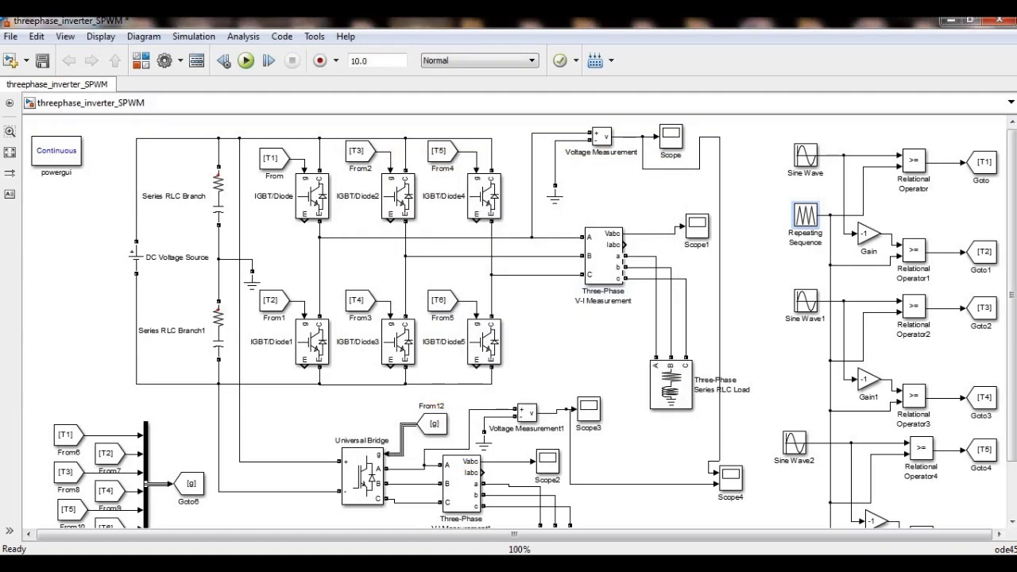
Step: Switch to the PowerPoint slide and examine the inverter circuit, carrier and reference waveforms and comparator diagrams
{"action": "key", "text": "alt+Tab"}
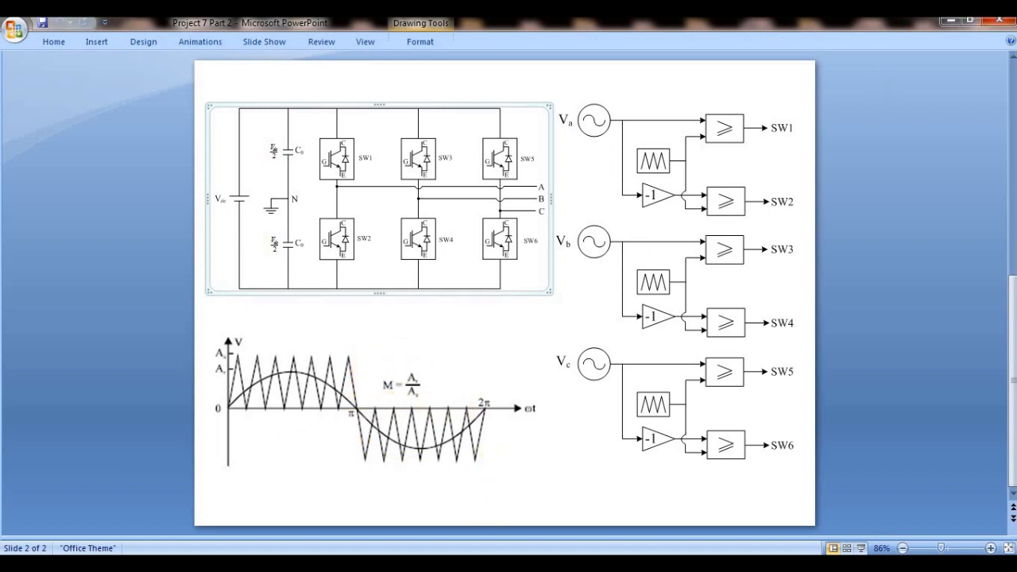
{"action": "left_click", "coordinate": [467, 513]}
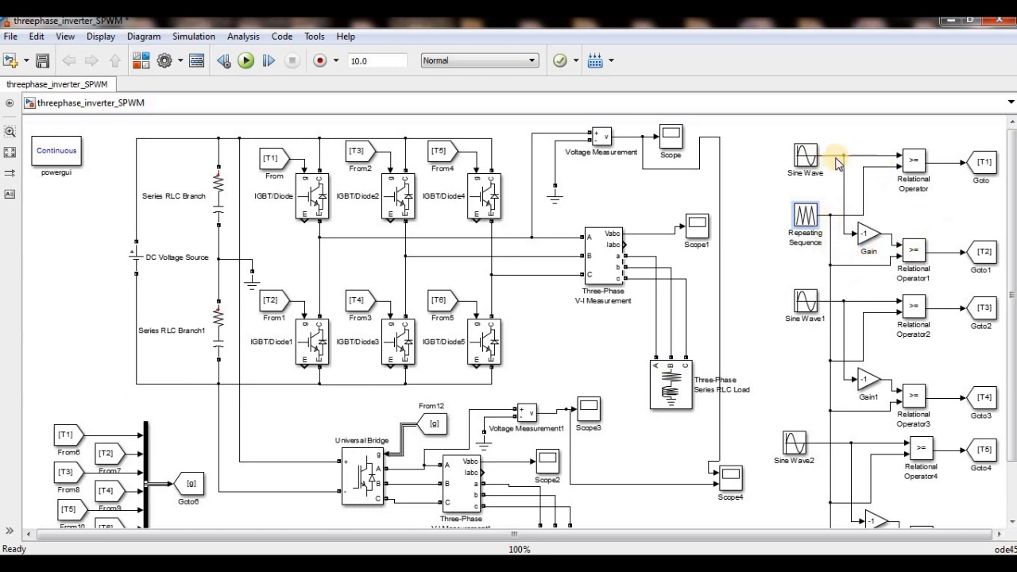
Step: Back in the Simulink model, trace the comparator outputs through the Goto tags to the IGBT/Diode gates and the Universal Bridge
{"action": "left_click", "coordinate": [990, 163]}
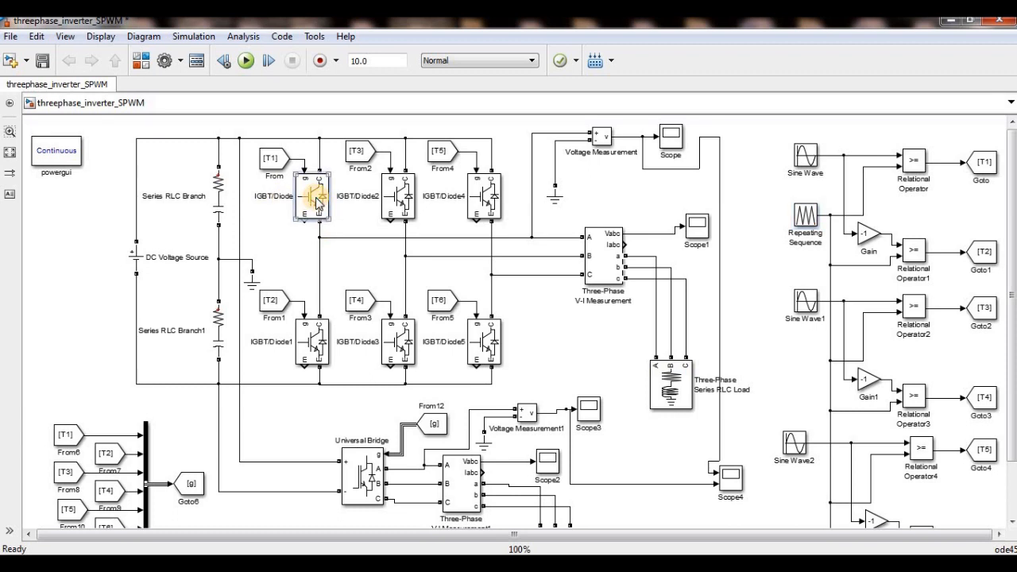
{"action": "left_click", "coordinate": [313, 331]}
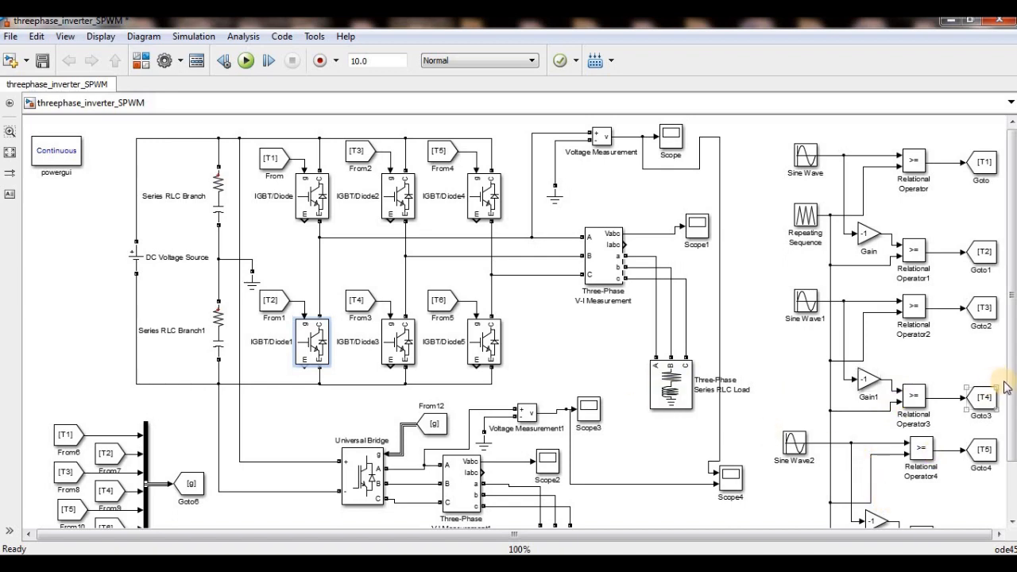
{"action": "left_click_drag", "start_coordinate": [1012, 388], "coordinate": [1014, 404]}
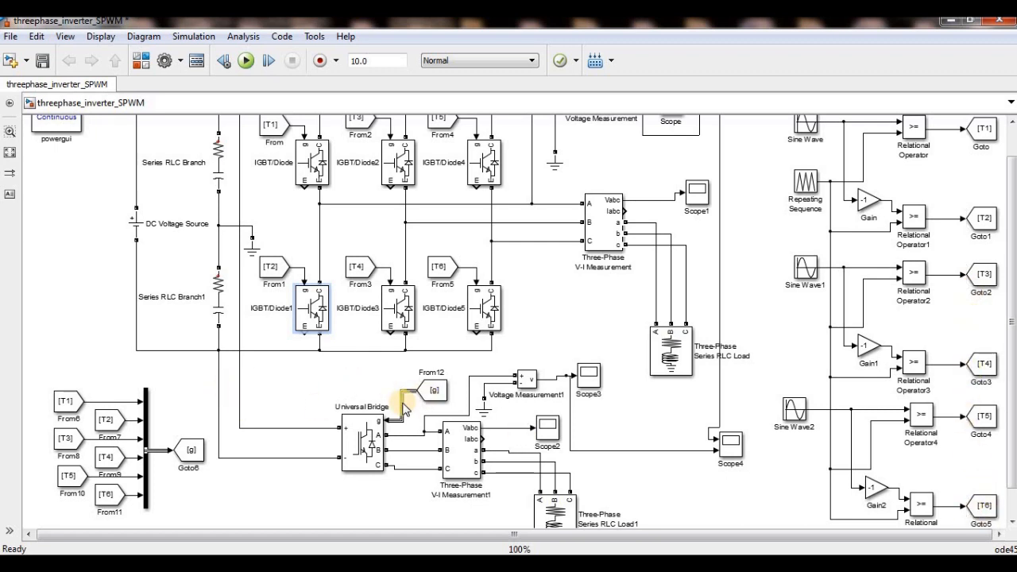
{"action": "left_click_drag", "start_coordinate": [1014, 280], "coordinate": [1014, 271]}
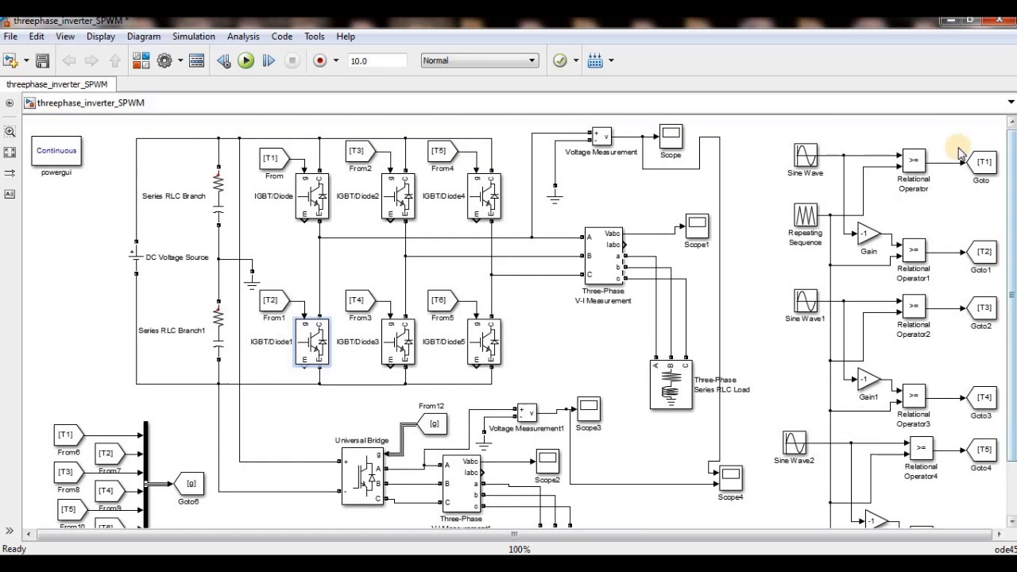
Step: Review the T1 Goto block's tag and visibility options, and the tag settings of the matching From block
{"action": "left_click", "coordinate": [994, 175]}
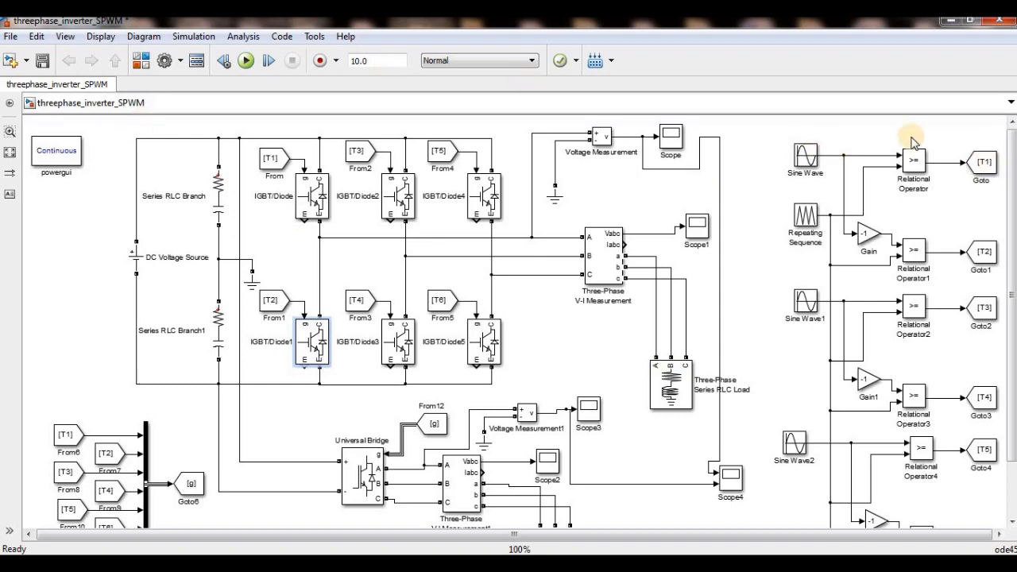
{"action": "double_click", "coordinate": [983, 164]}
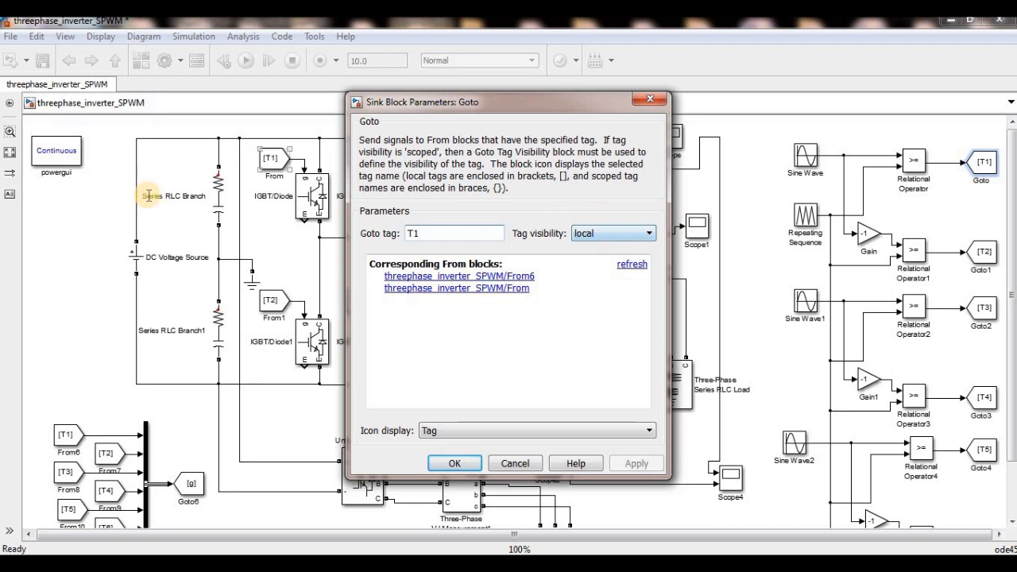
{"action": "left_click", "coordinate": [602, 235]}
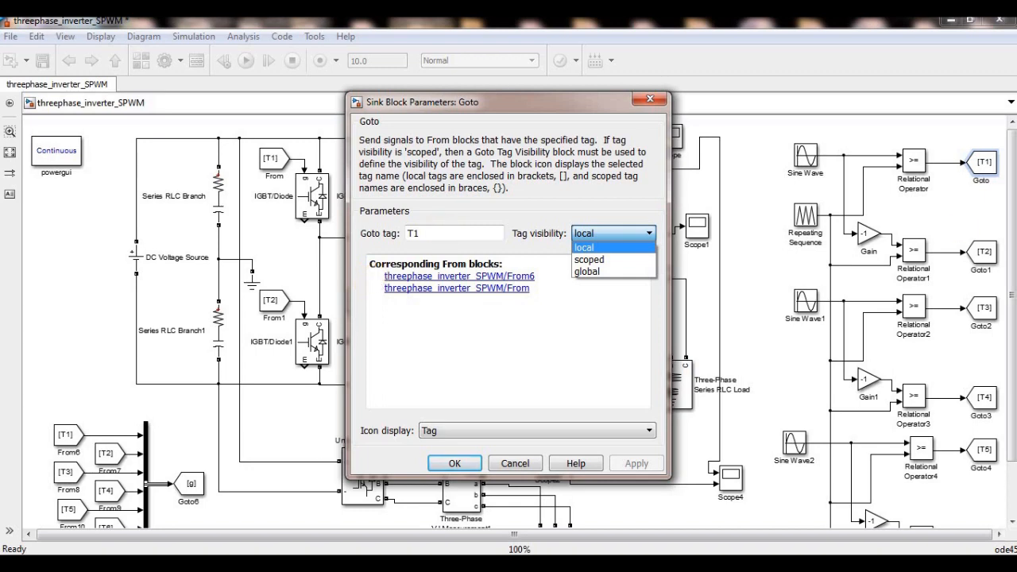
{"action": "left_click", "coordinate": [659, 104]}
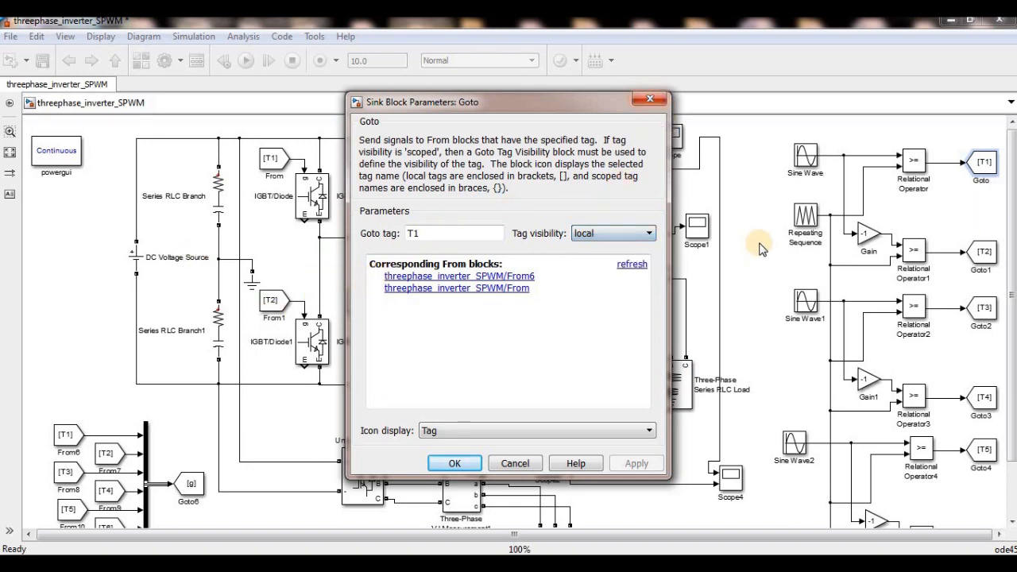
{"action": "left_click", "coordinate": [649, 101]}
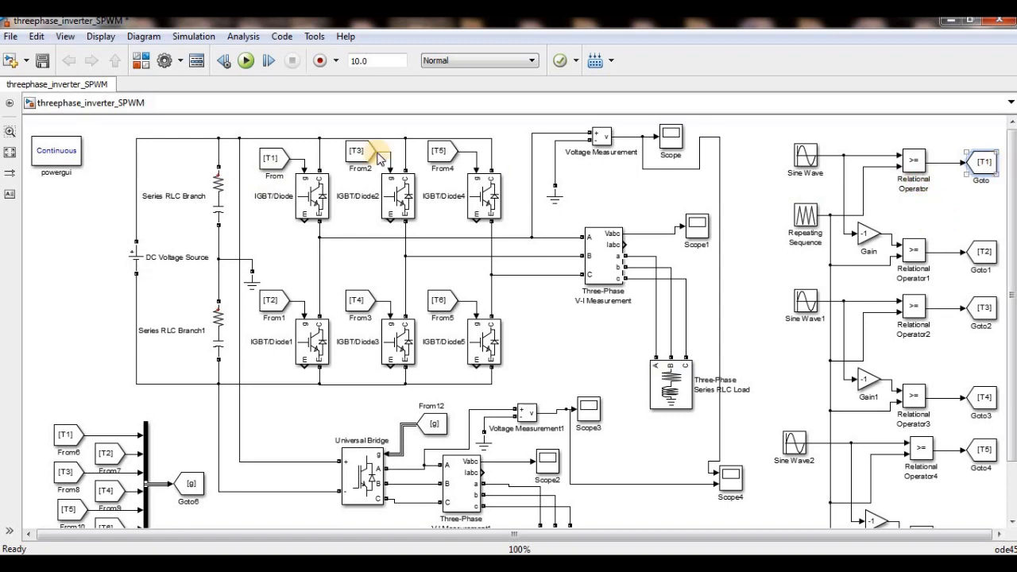
{"action": "double_click", "coordinate": [270, 159]}
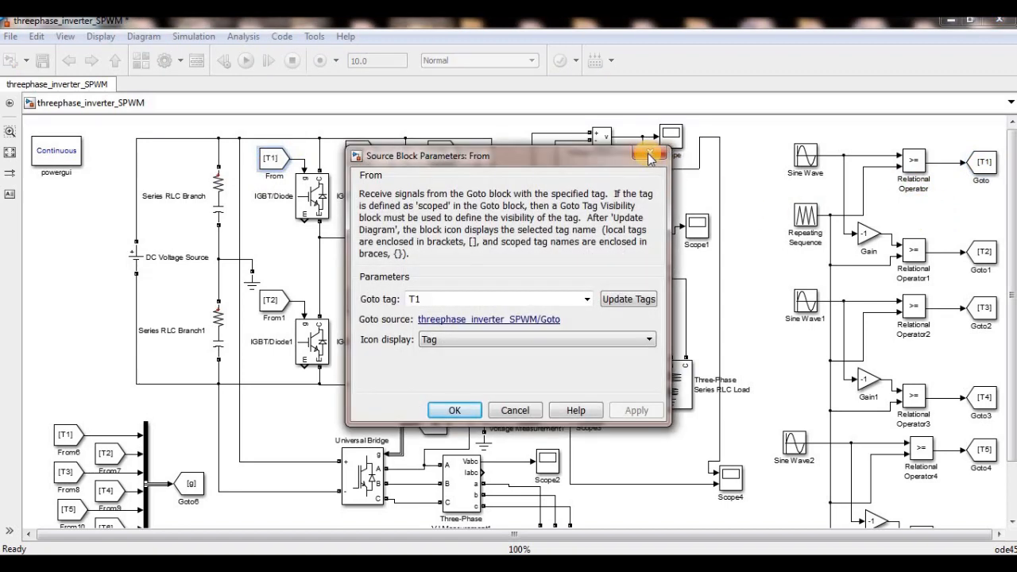
{"action": "left_click", "coordinate": [659, 120]}
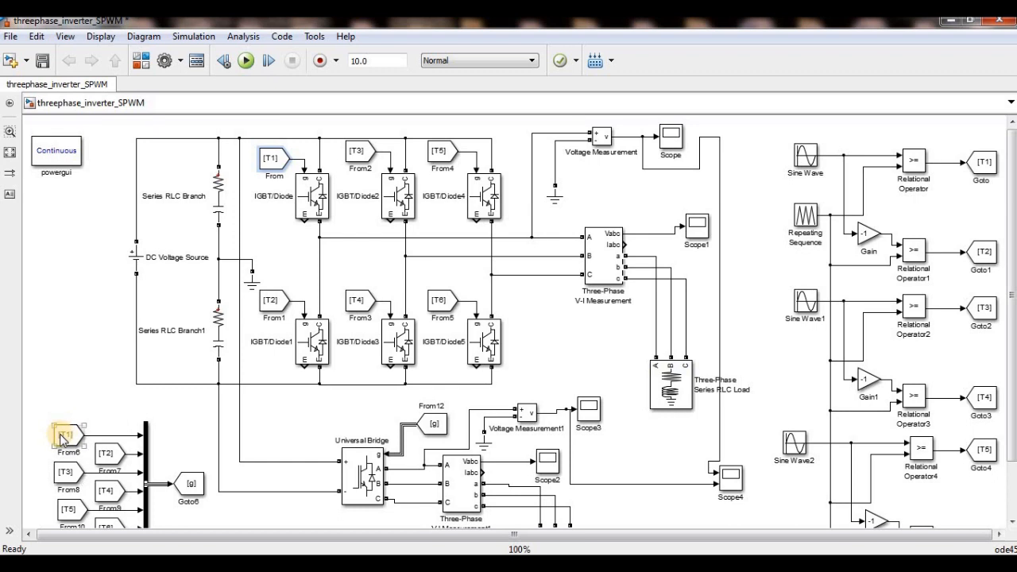
Step: Examine the From blocks T1 to T6 feeding the Bus Creator and review its number of inputs
{"action": "left_click", "coordinate": [70, 471]}
{"action": "left_click", "coordinate": [112, 527]}
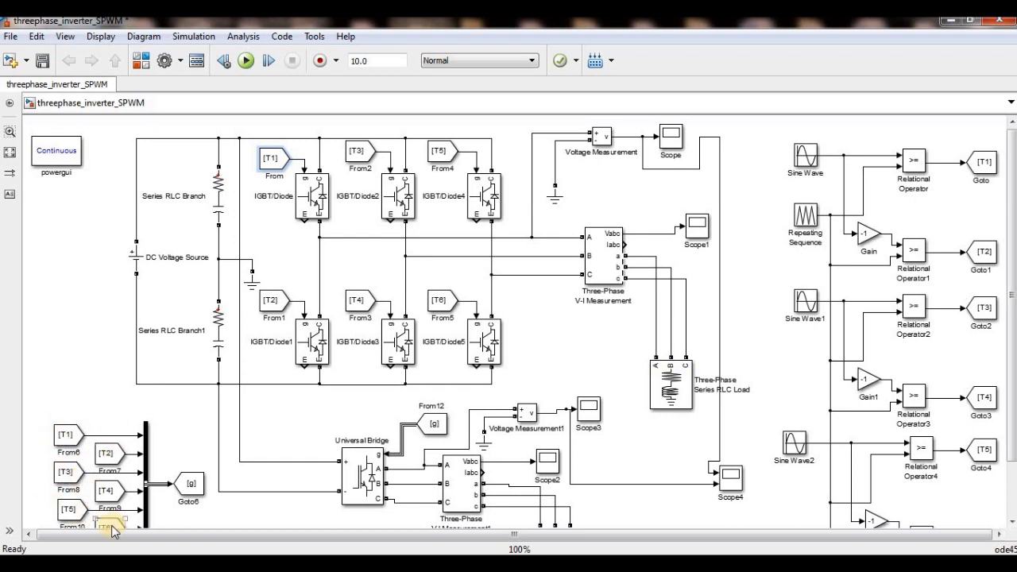
{"action": "left_click", "coordinate": [146, 474]}
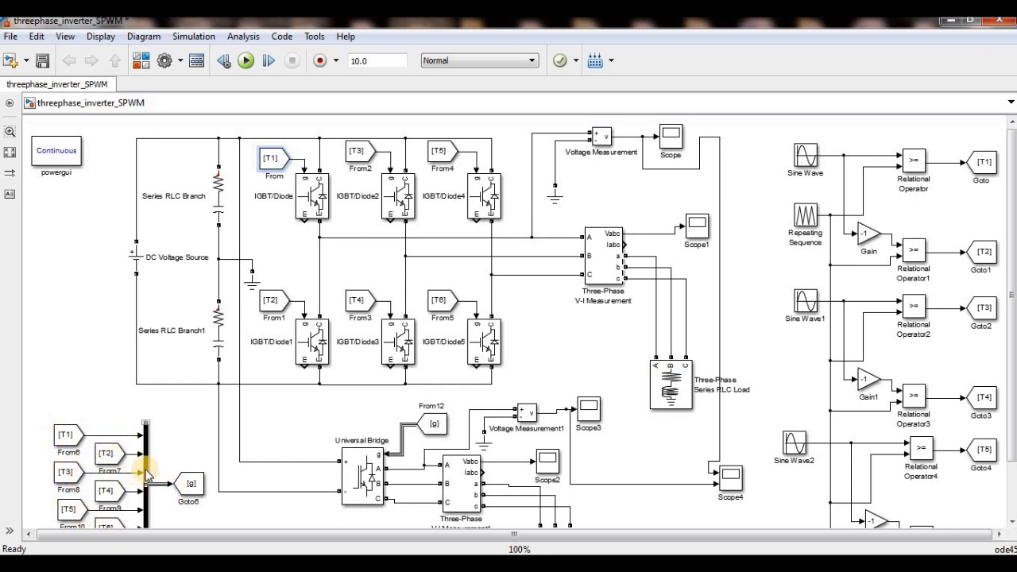
{"action": "double_click", "coordinate": [146, 475]}
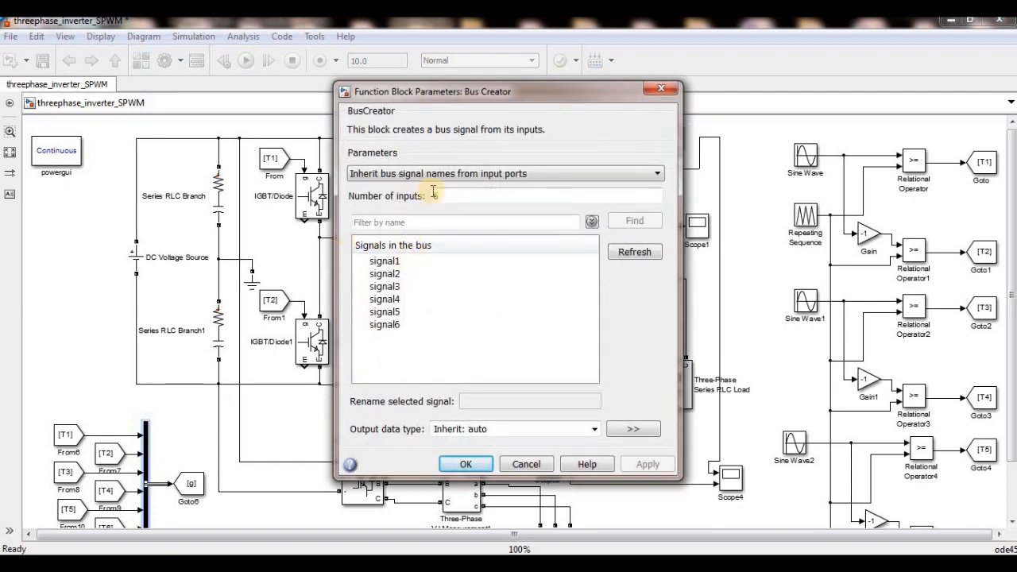
{"action": "left_click", "coordinate": [465, 467]}
{"action": "left_click", "coordinate": [120, 493]}
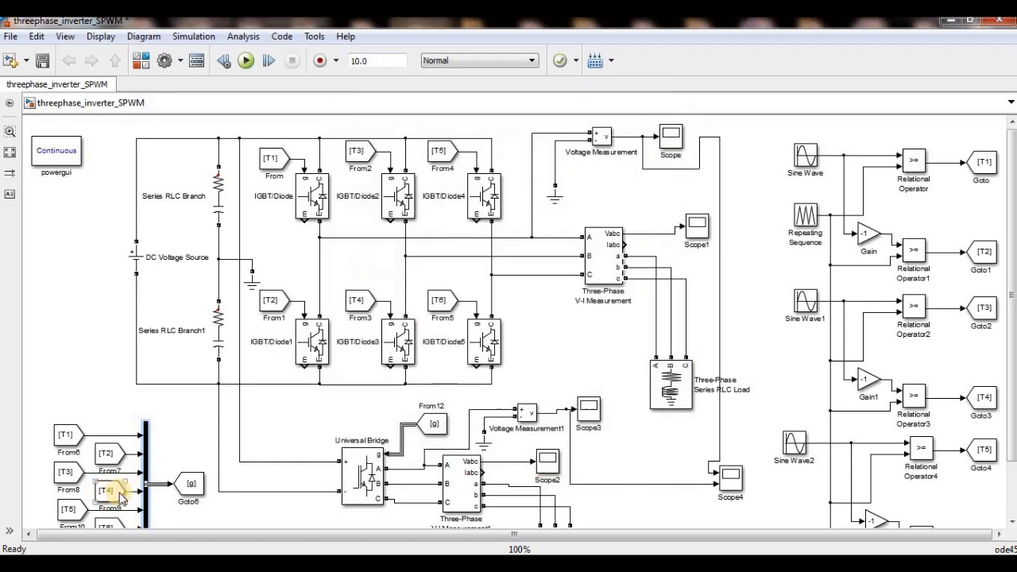
Step: Examine the Universal Bridge and the g From block that feeds its gate input
{"action": "left_click", "coordinate": [371, 465]}
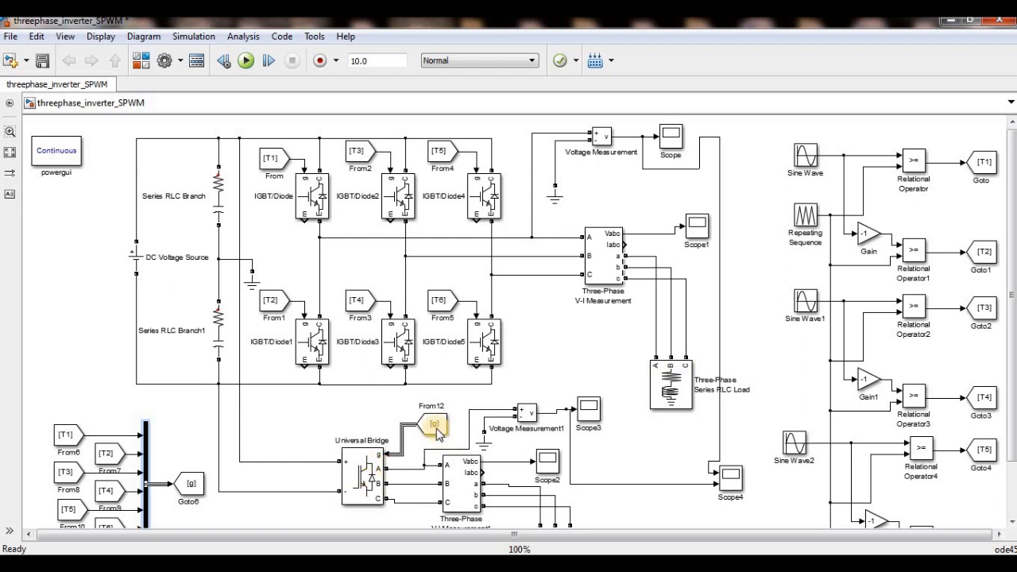
{"action": "left_click", "coordinate": [373, 459]}
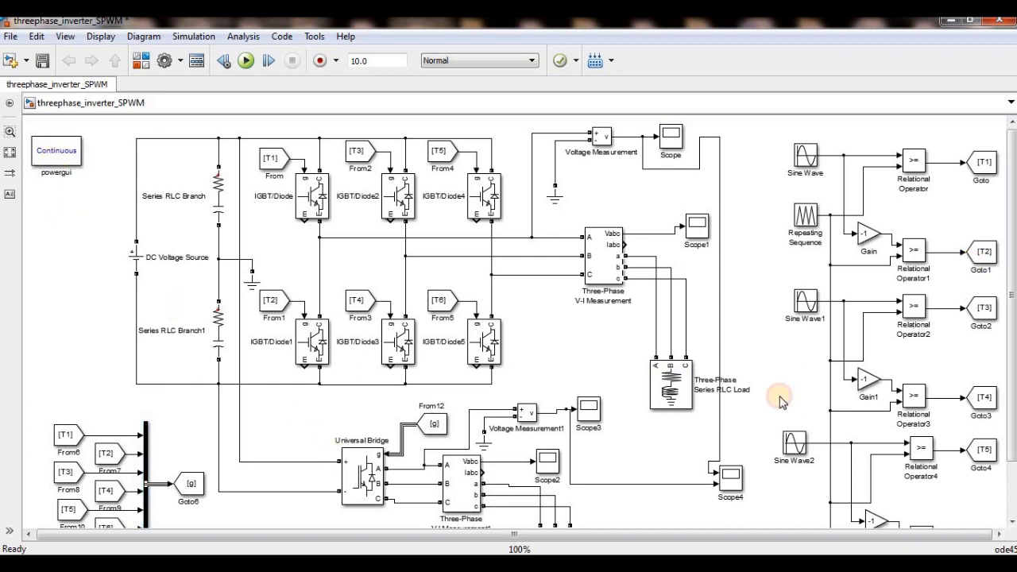
Step: Review the nominal frequency, active power and inductive reactive power settings of the Three-Phase Series RLC Load
{"action": "double_click", "coordinate": [681, 391]}
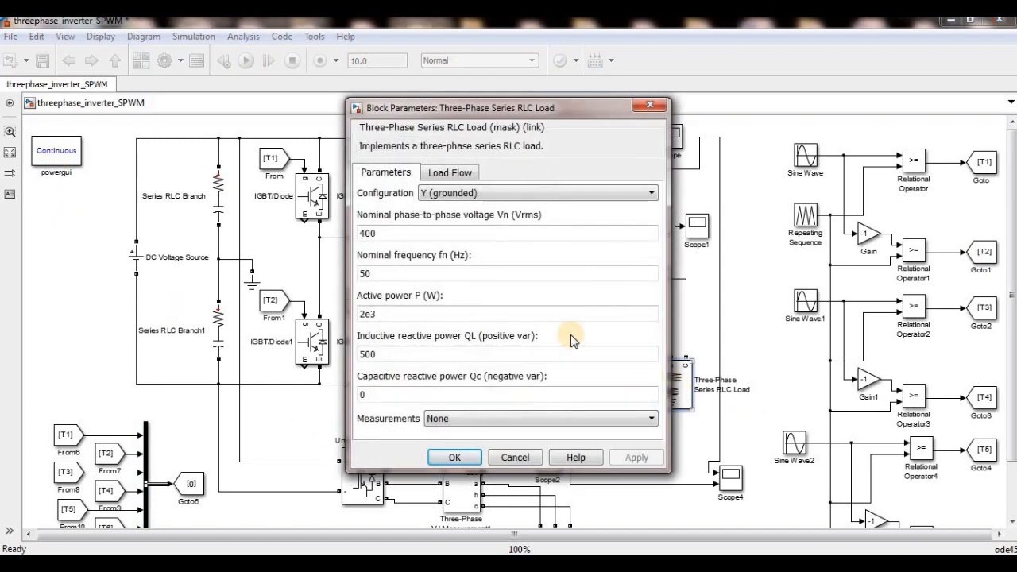
{"action": "double_click", "coordinate": [380, 275]}
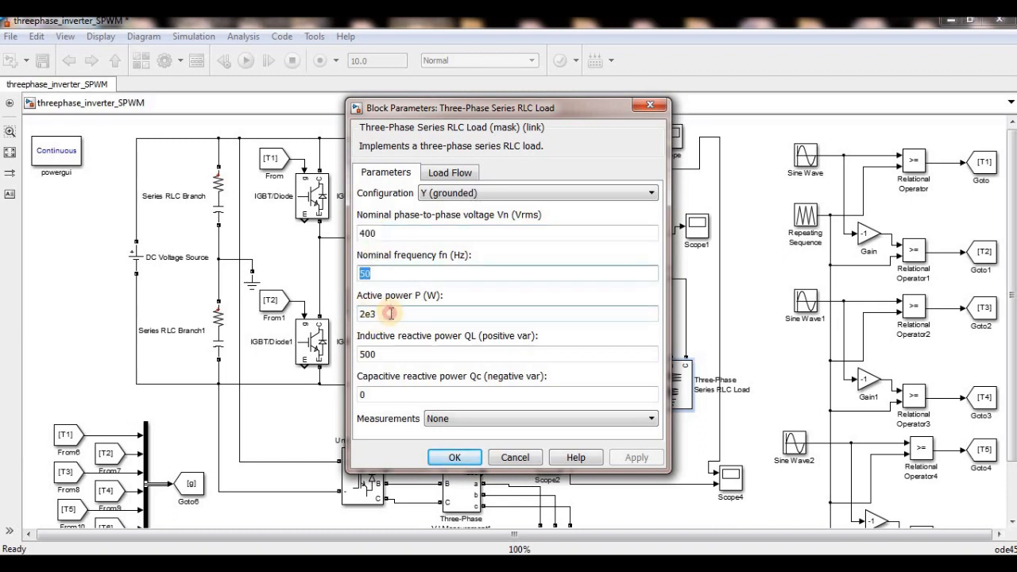
{"action": "left_click", "coordinate": [391, 314]}
{"action": "double_click", "coordinate": [381, 355]}
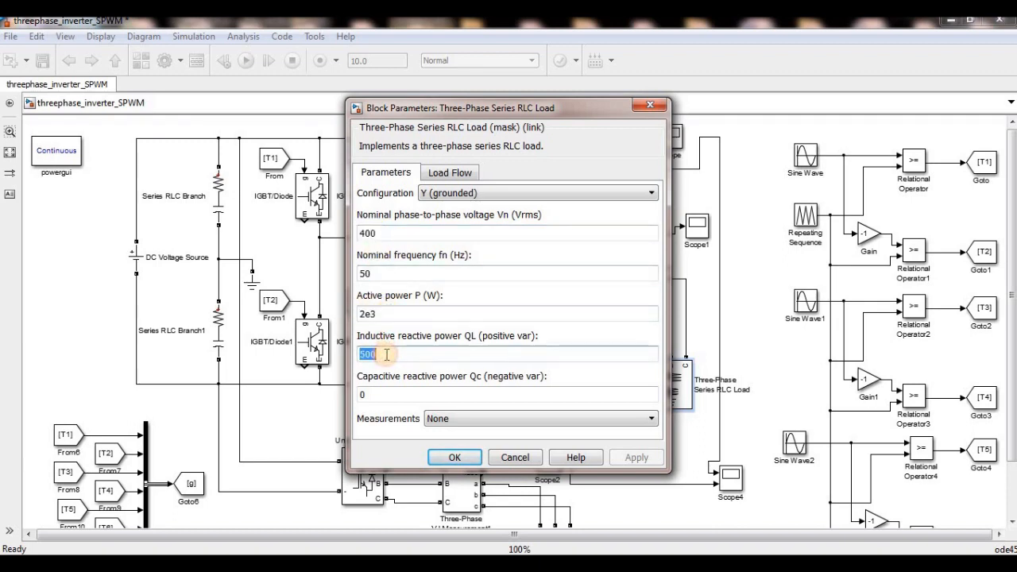
{"action": "left_click", "coordinate": [442, 457]}
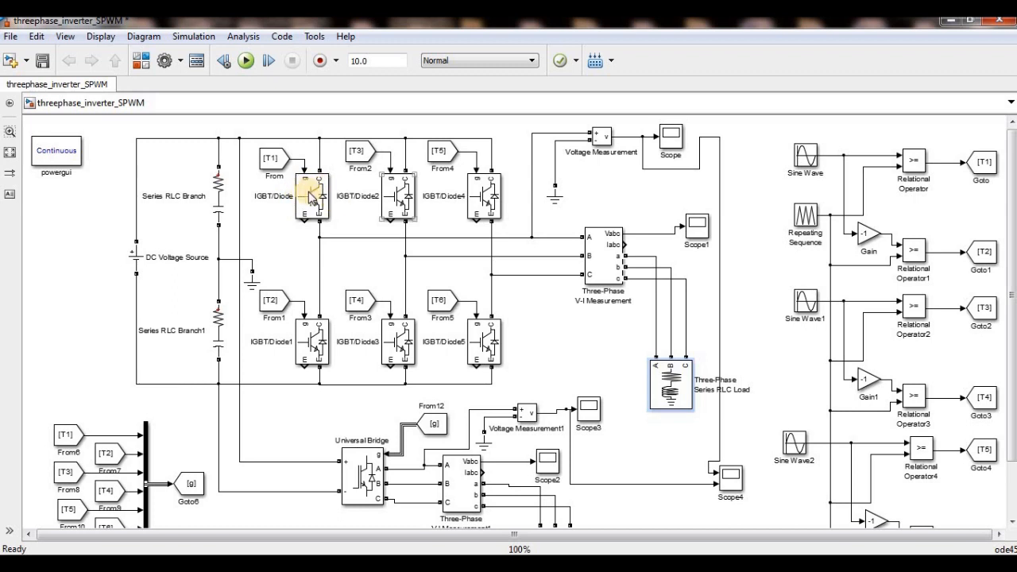
Step: Run the simulation, examine the IGBT inverter's phase voltage enlarged on Scope, and stop the run
{"action": "left_click", "coordinate": [267, 168]}
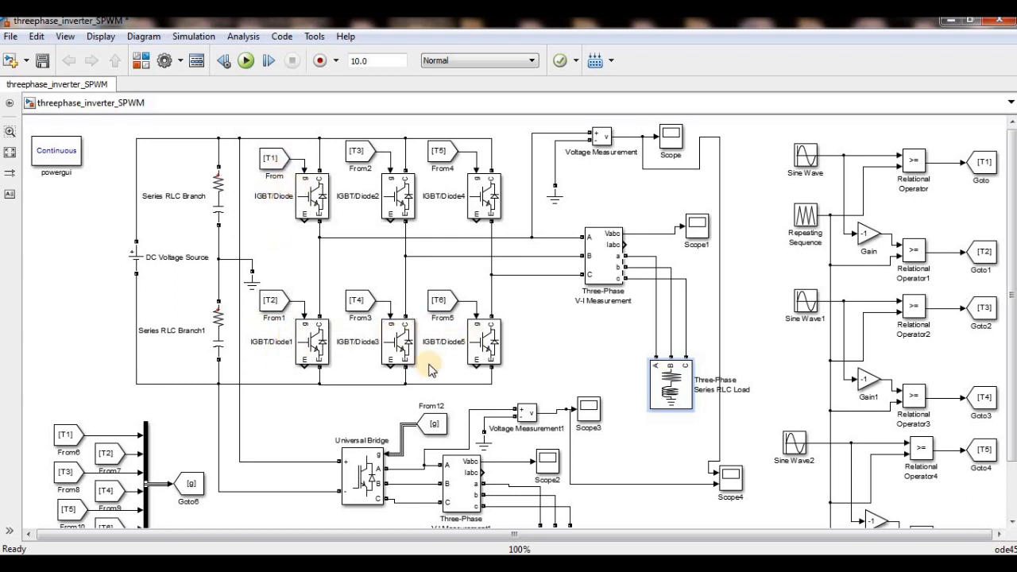
{"action": "left_click", "coordinate": [319, 200]}
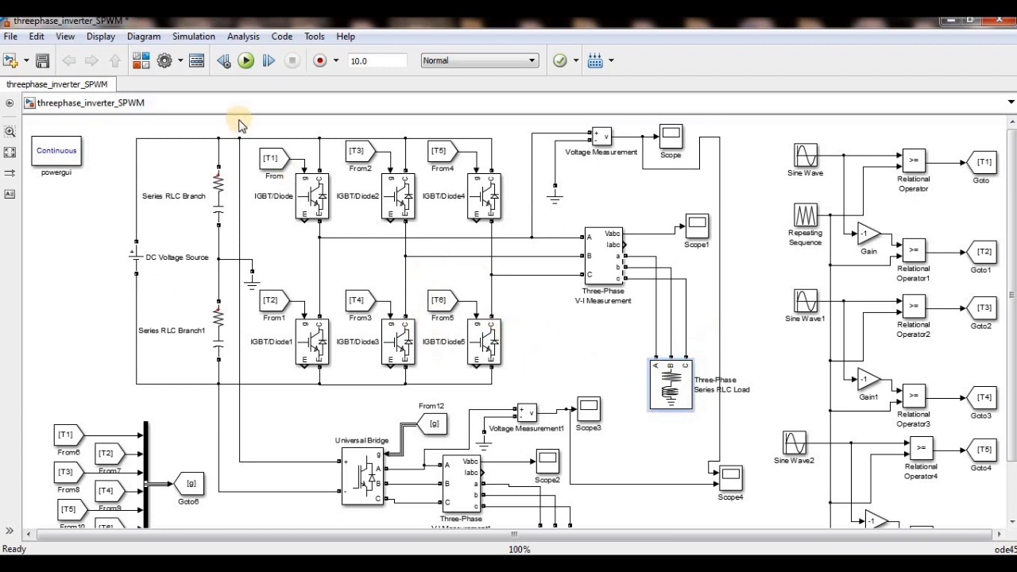
{"action": "left_click", "coordinate": [244, 61]}
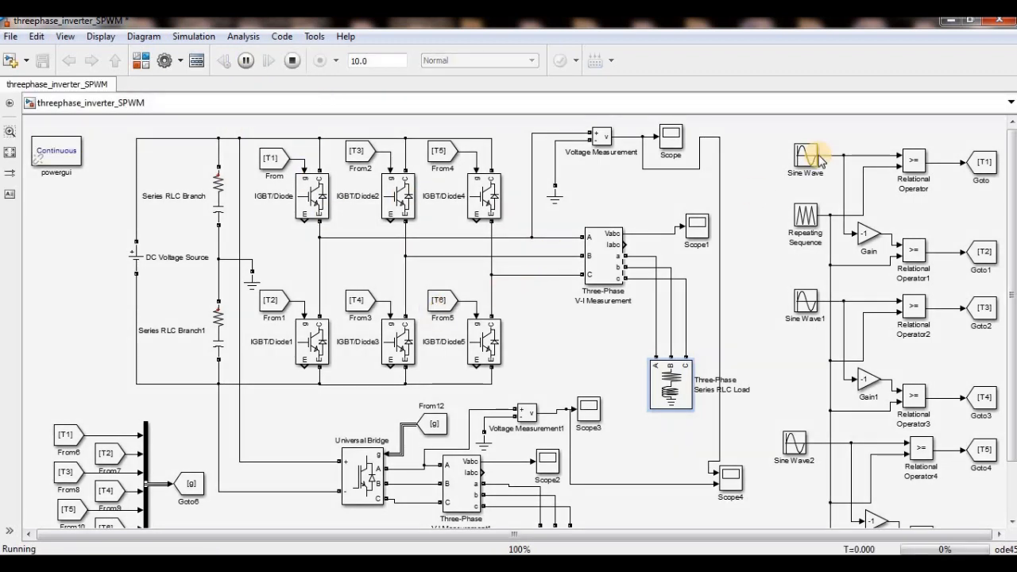
{"action": "double_click", "coordinate": [669, 140]}
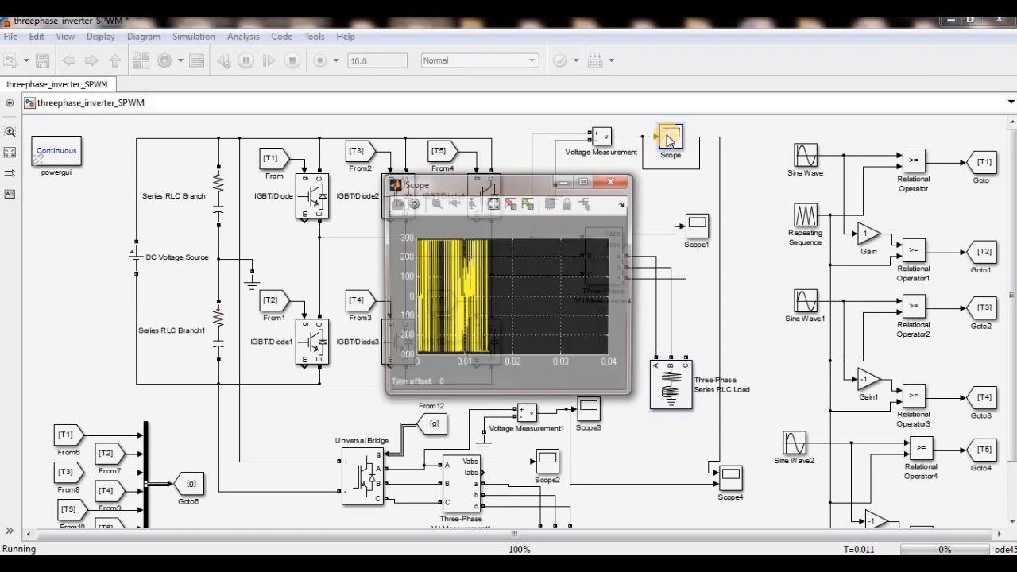
{"action": "left_click", "coordinate": [585, 180]}
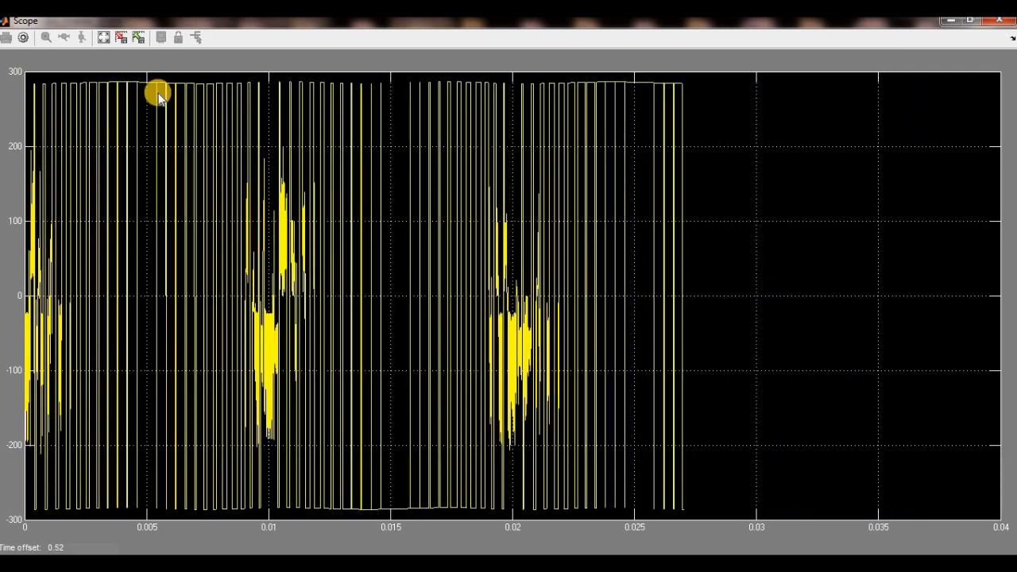
{"action": "left_click", "coordinate": [999, 24]}
{"action": "left_click", "coordinate": [293, 62]}
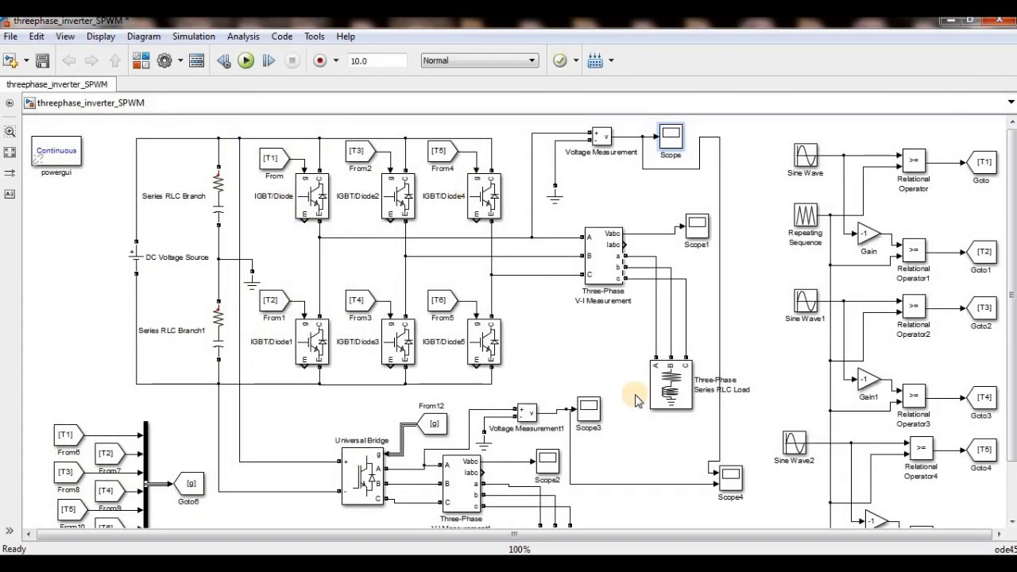
Step: Set the inductive reactive power QL of the Three-Phase Series RLC Load to 0
{"action": "double_click", "coordinate": [677, 388]}
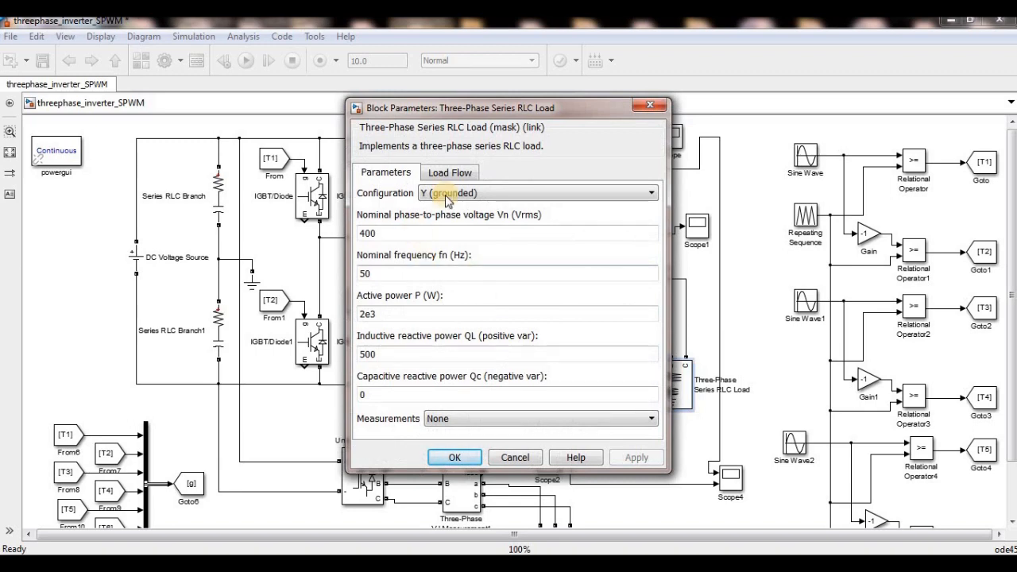
{"action": "type", "text": "0"}
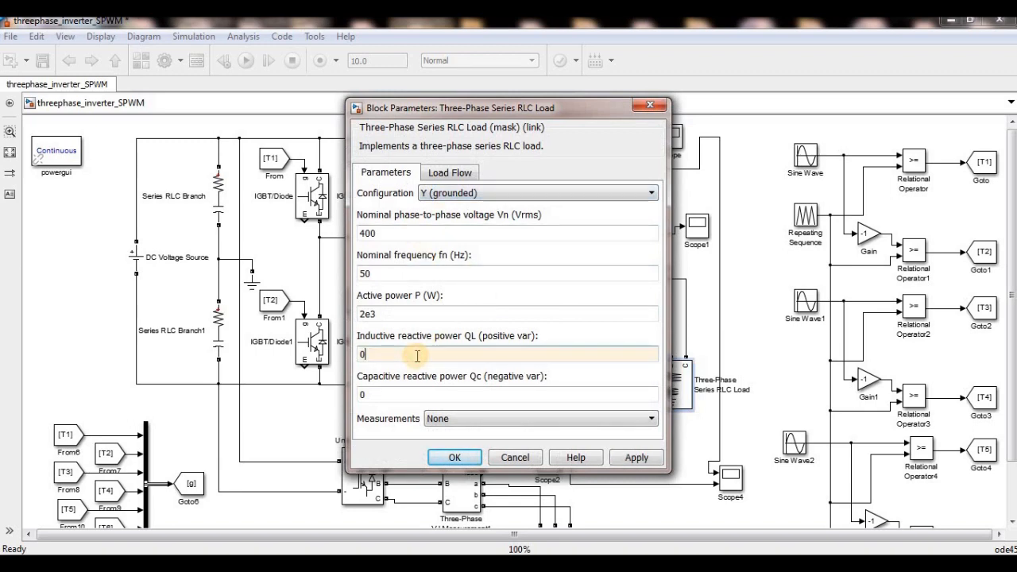
{"action": "left_click", "coordinate": [446, 459]}
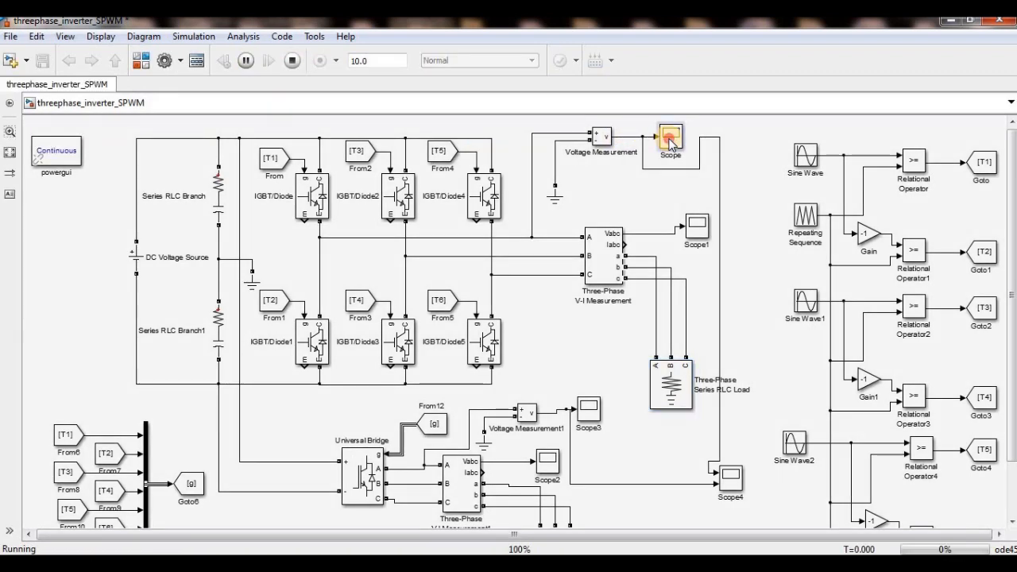
Step: Examine the phase voltage waveform on Scope with the purely resistive load, and stop the simulation
{"action": "double_click", "coordinate": [672, 139]}
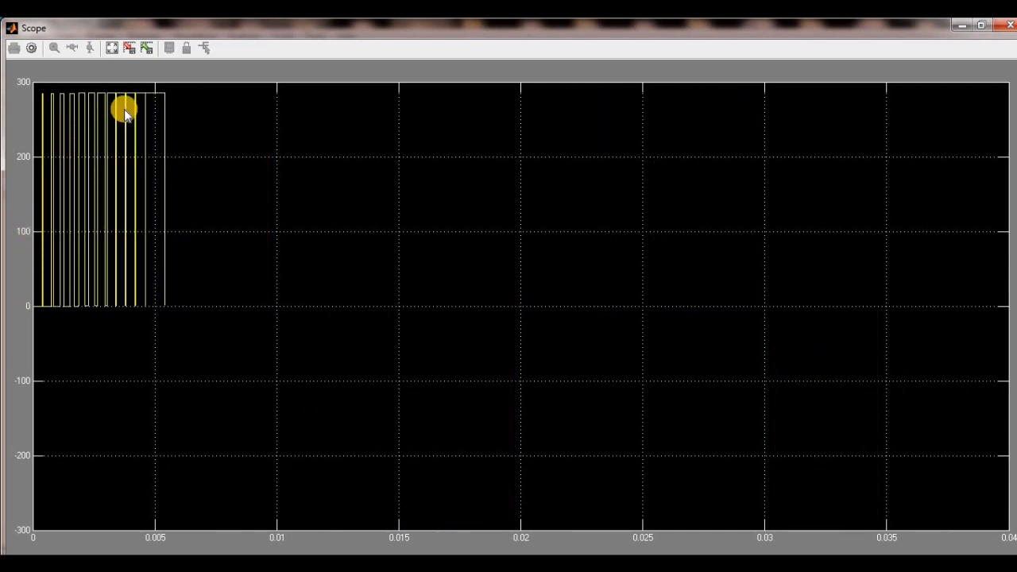
{"action": "left_click", "coordinate": [1010, 25]}
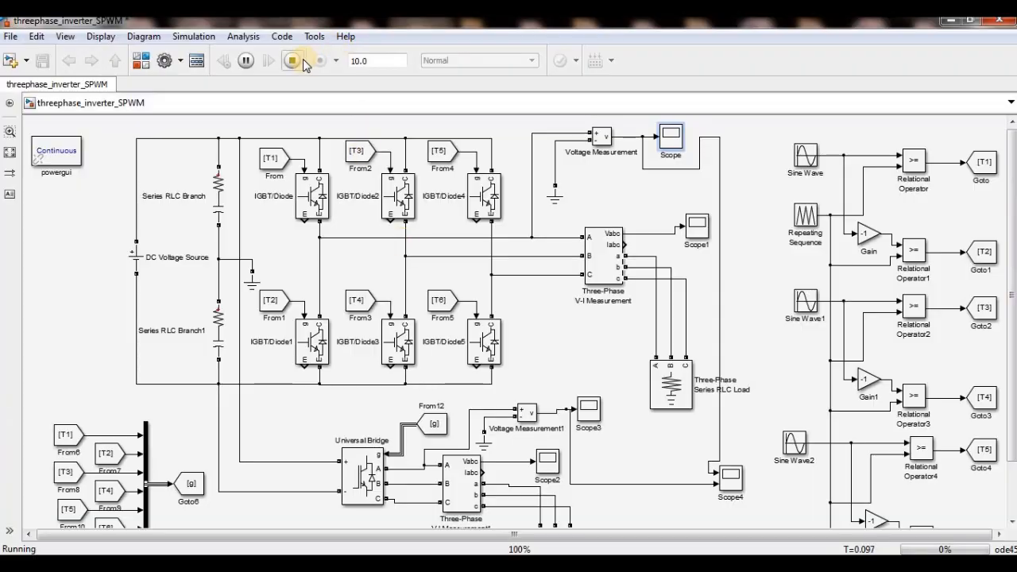
{"action": "left_click", "coordinate": [295, 62]}
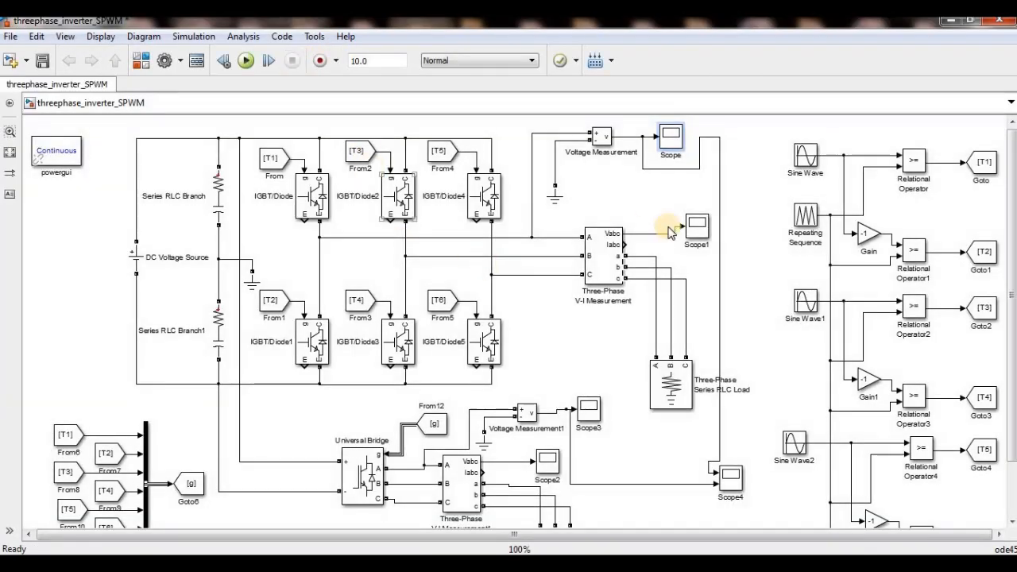
Step: Set the inductive reactive power QL of the Three-Phase Series RLC Load to 500
{"action": "double_click", "coordinate": [677, 394]}
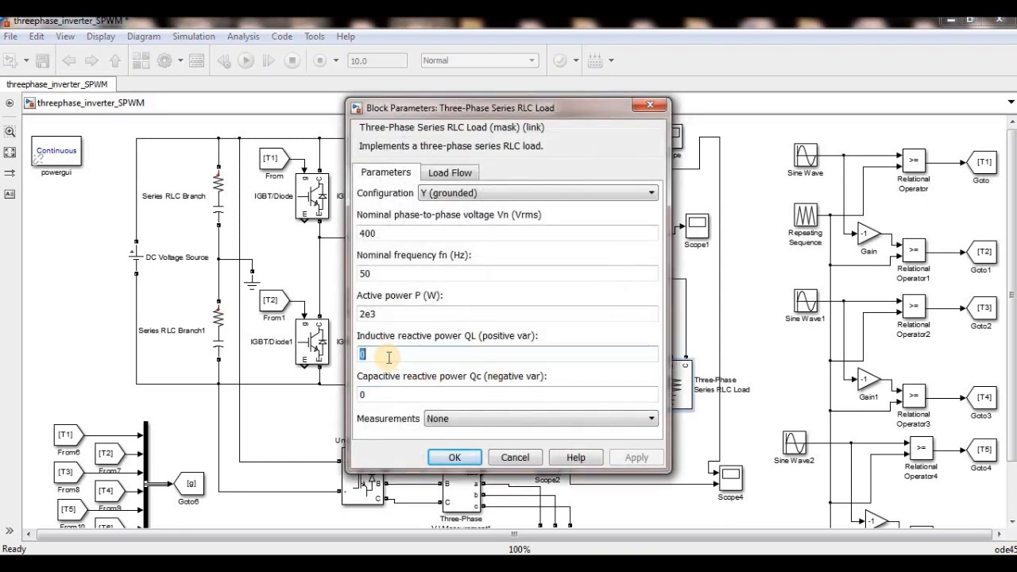
{"action": "type", "text": "500"}
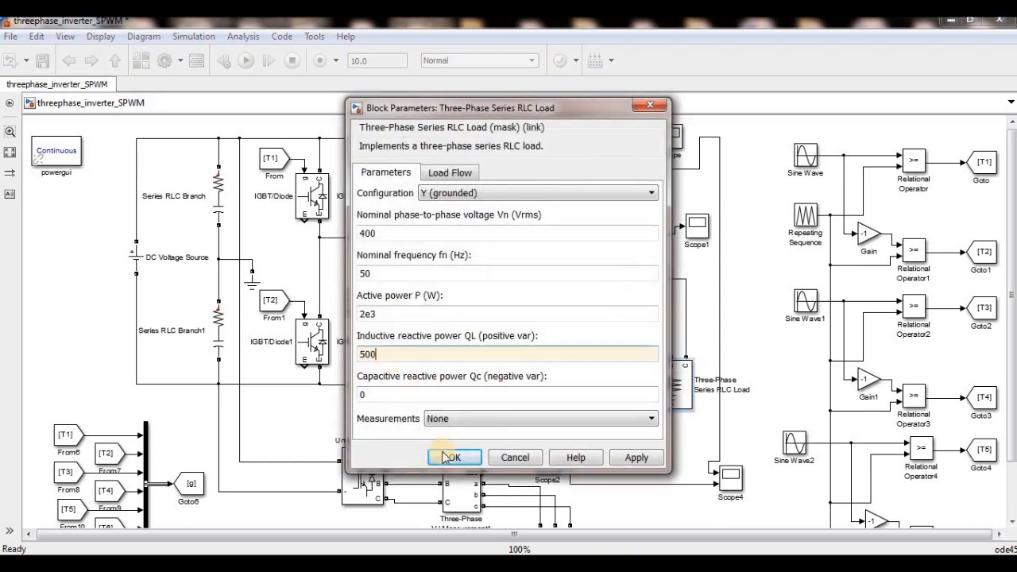
{"action": "left_click", "coordinate": [450, 458]}
Step: Review the power parameters of Three-Phase Series RLC Load1 on the Universal Bridge circuit
{"action": "left_click_drag", "start_coordinate": [1014, 262], "coordinate": [1013, 316]}
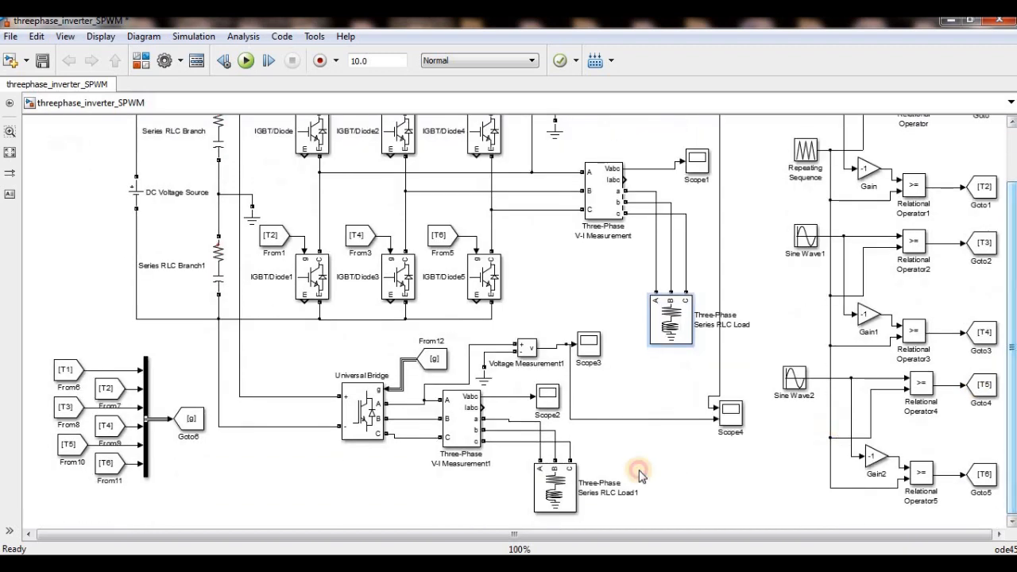
{"action": "double_click", "coordinate": [552, 485]}
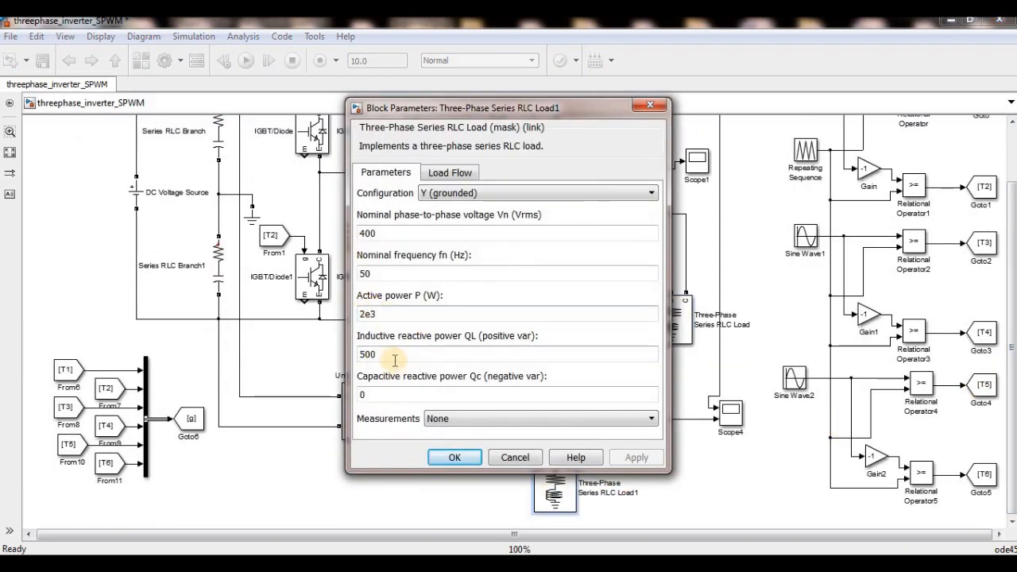
{"action": "left_click", "coordinate": [650, 105]}
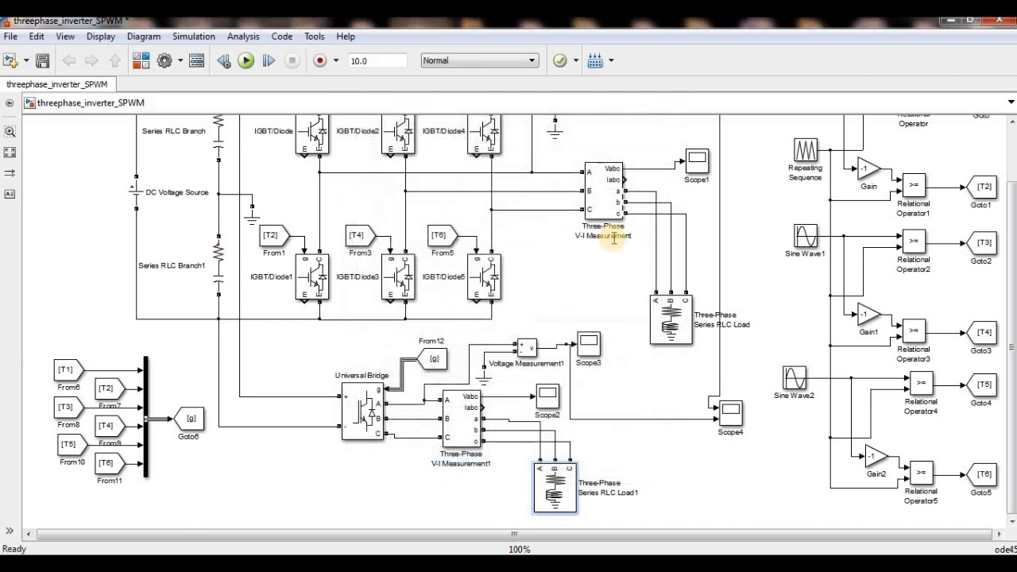
Step: Run the simulation with the inductive load and examine the IGBT inverter's voltage waveform on Scope
{"action": "scroll", "coordinate": [600, 135], "scroll_direction": "up", "scroll_amount": 3}
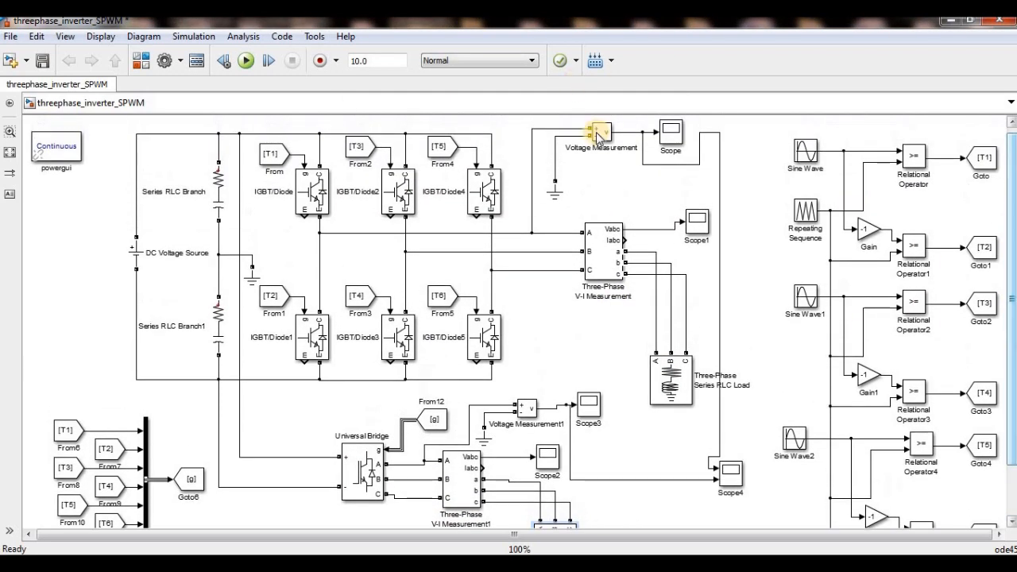
{"action": "left_click", "coordinate": [247, 62]}
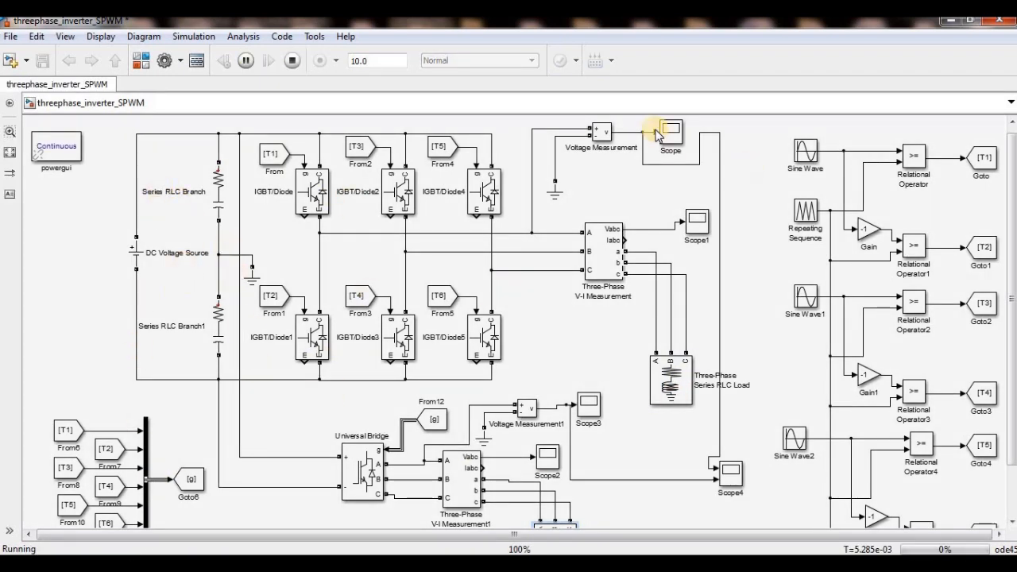
{"action": "double_click", "coordinate": [669, 133]}
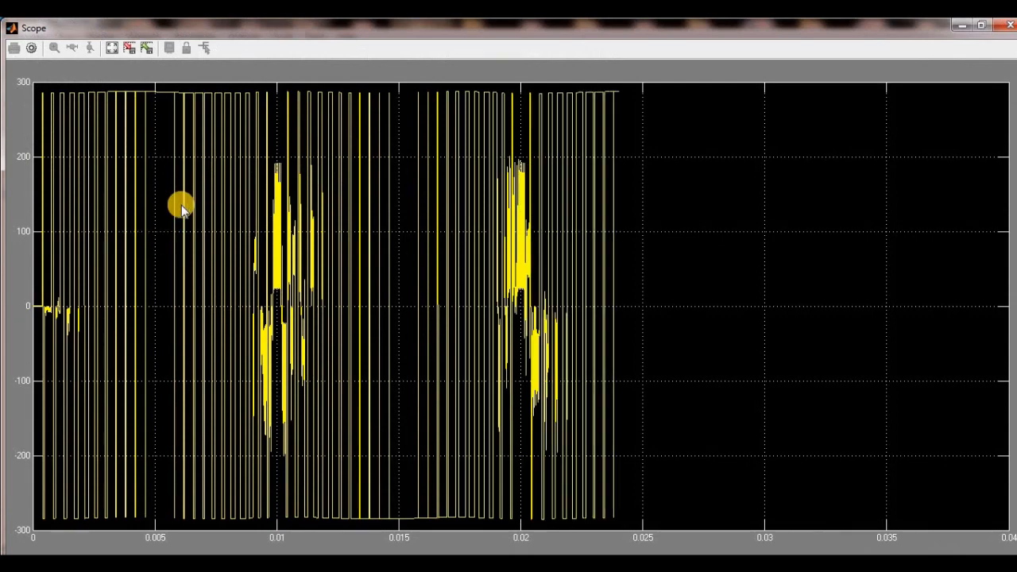
{"action": "left_click", "coordinate": [1008, 25]}
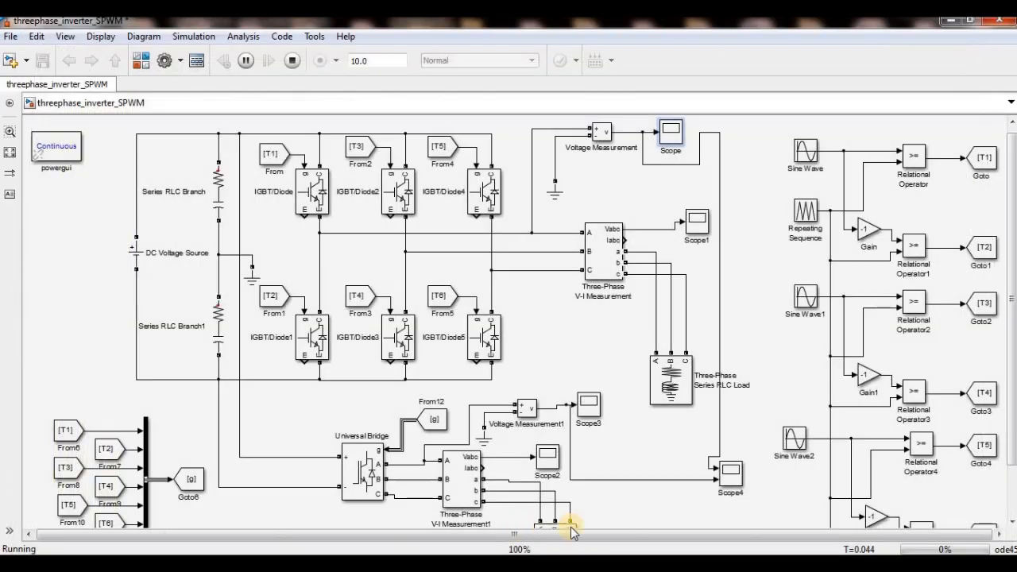
Step: Examine the Universal Bridge's voltage waveform enlarged on Scope3
{"action": "double_click", "coordinate": [594, 411]}
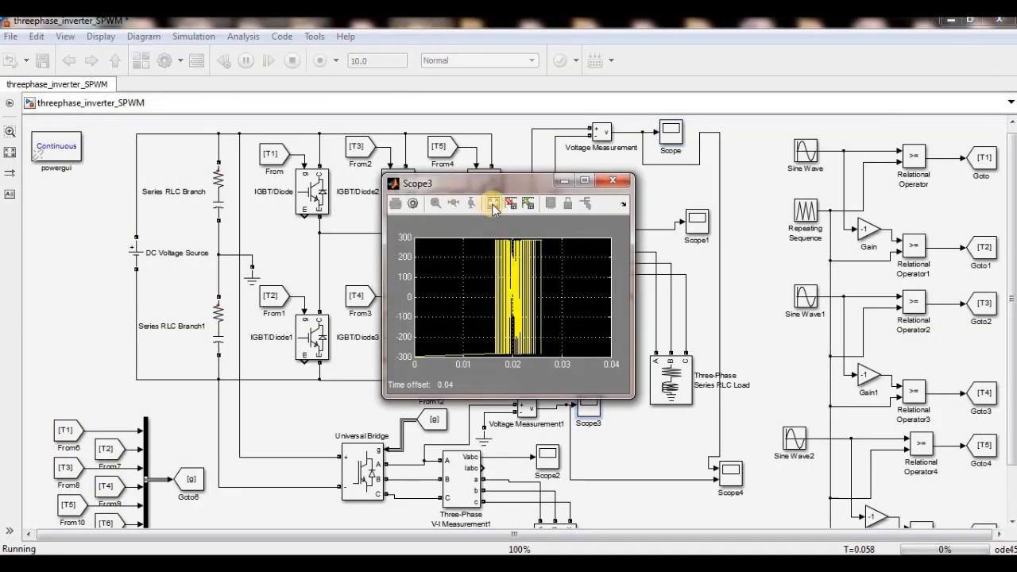
{"action": "left_click", "coordinate": [585, 180]}
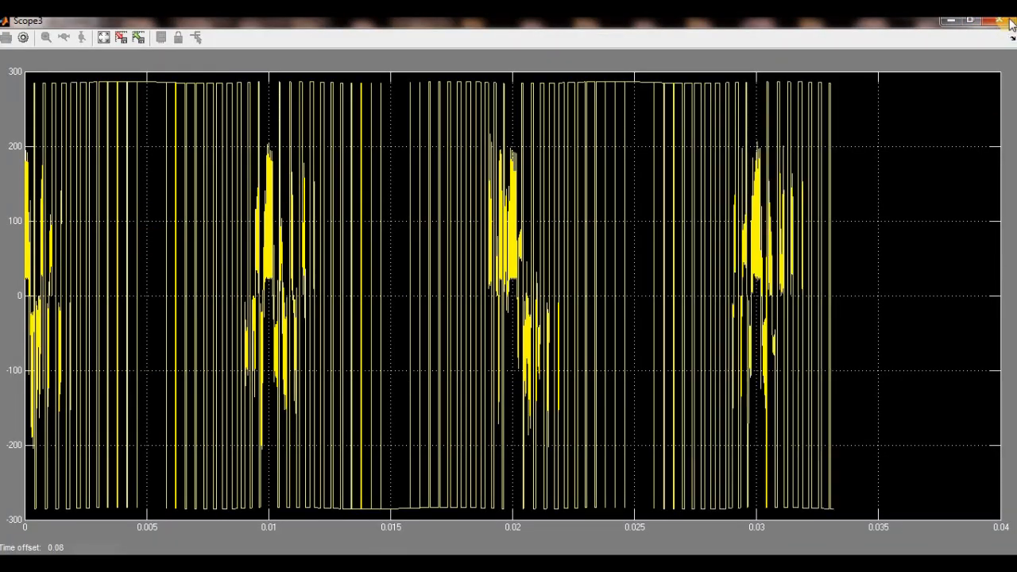
{"action": "left_click", "coordinate": [1000, 23]}
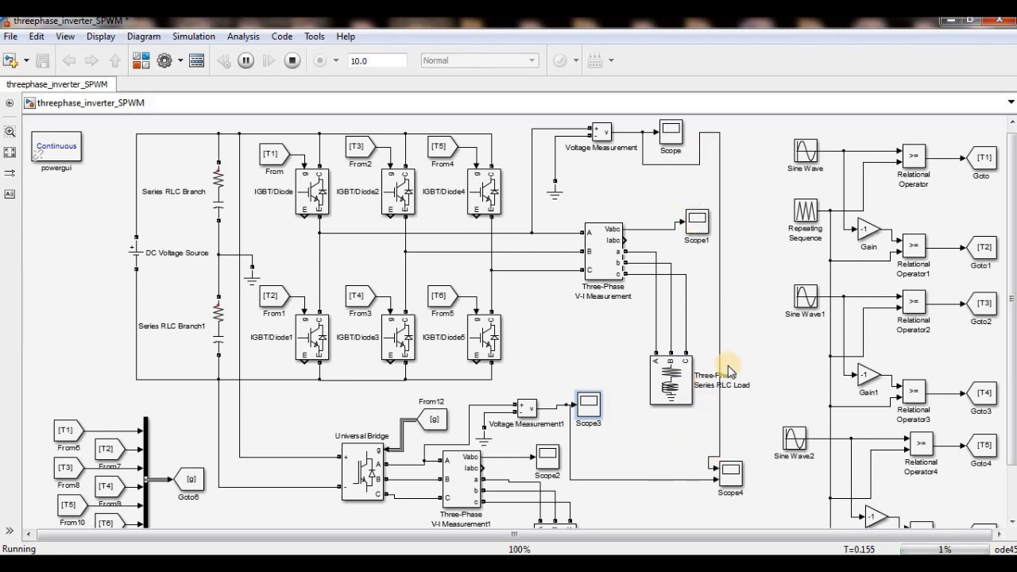
Step: Compare the voltage waveforms of both inverter circuits enlarged on Scope4, and stop the simulation
{"action": "double_click", "coordinate": [732, 473]}
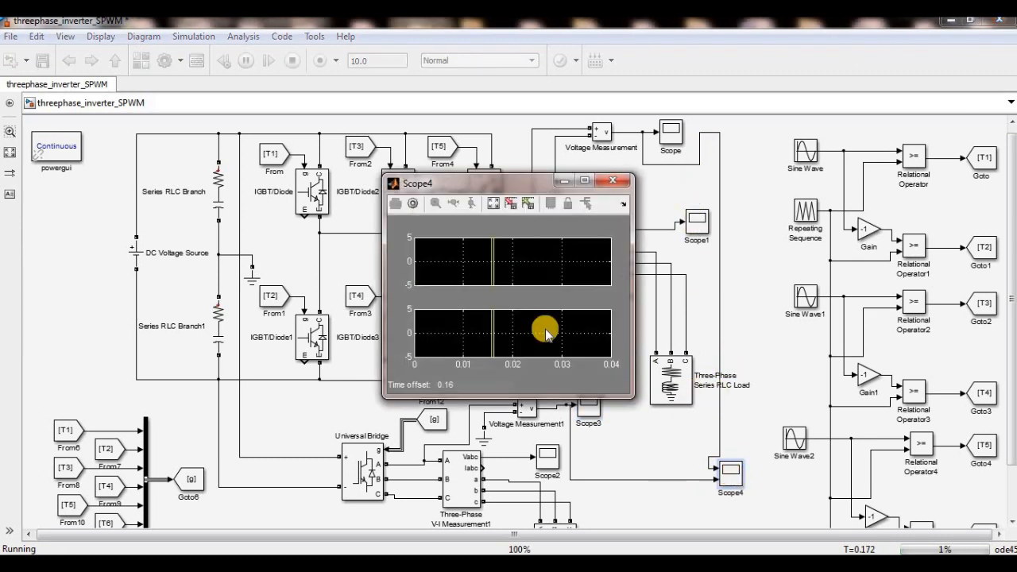
{"action": "double_click", "coordinate": [573, 184]}
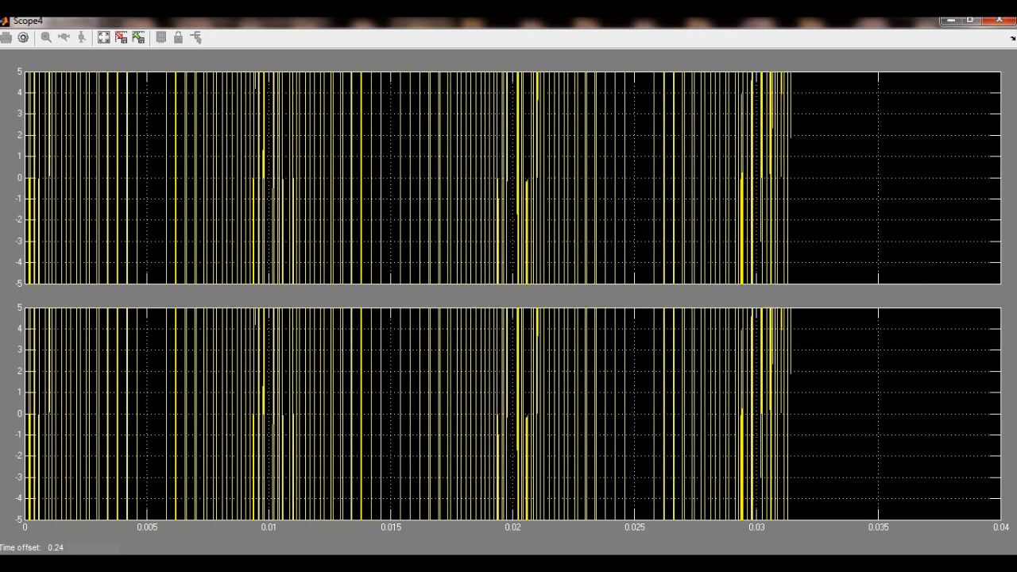
{"action": "left_click", "coordinate": [997, 23]}
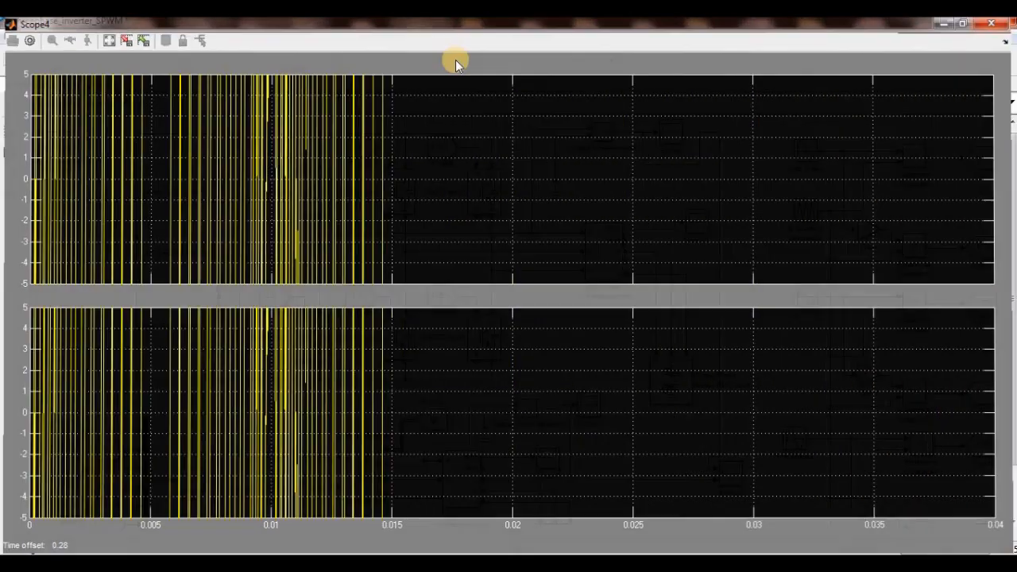
{"action": "left_click", "coordinate": [292, 62]}
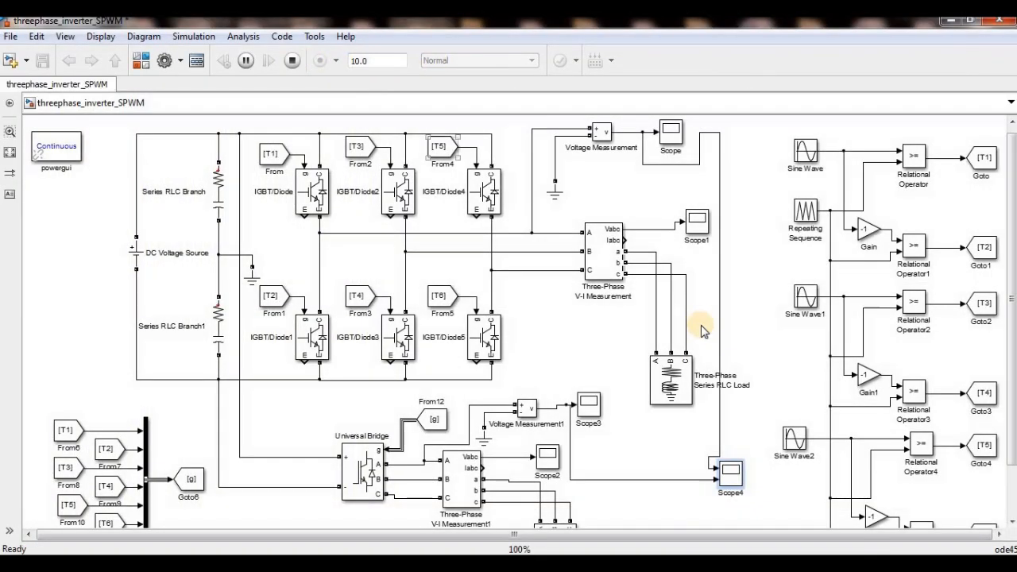
Step: Set the inductive reactive power QL of the IGBT circuit's Three-Phase Series RLC Load to 0
{"action": "double_click", "coordinate": [668, 373]}
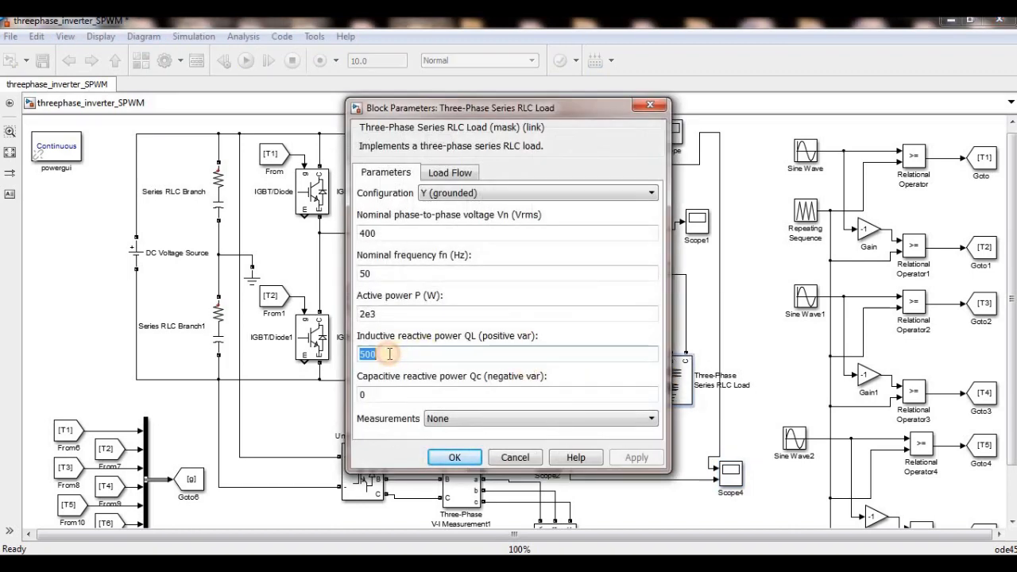
{"action": "type", "text": "0"}
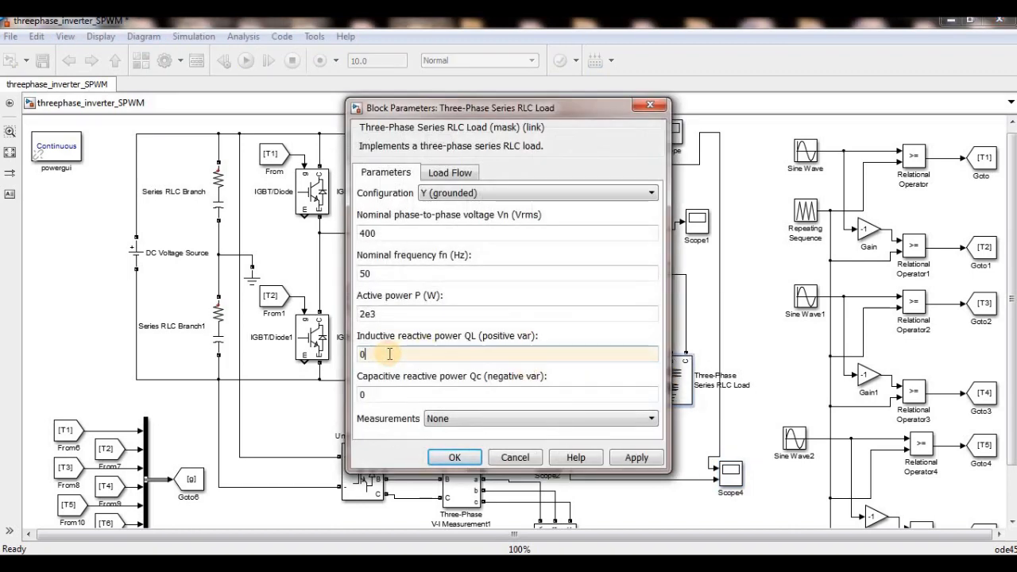
{"action": "left_click", "coordinate": [448, 459]}
Step: Run the simulation with the purely resistive load and compare both inverters' autoscaled voltage waveforms on Scope4
{"action": "left_click", "coordinate": [252, 64]}
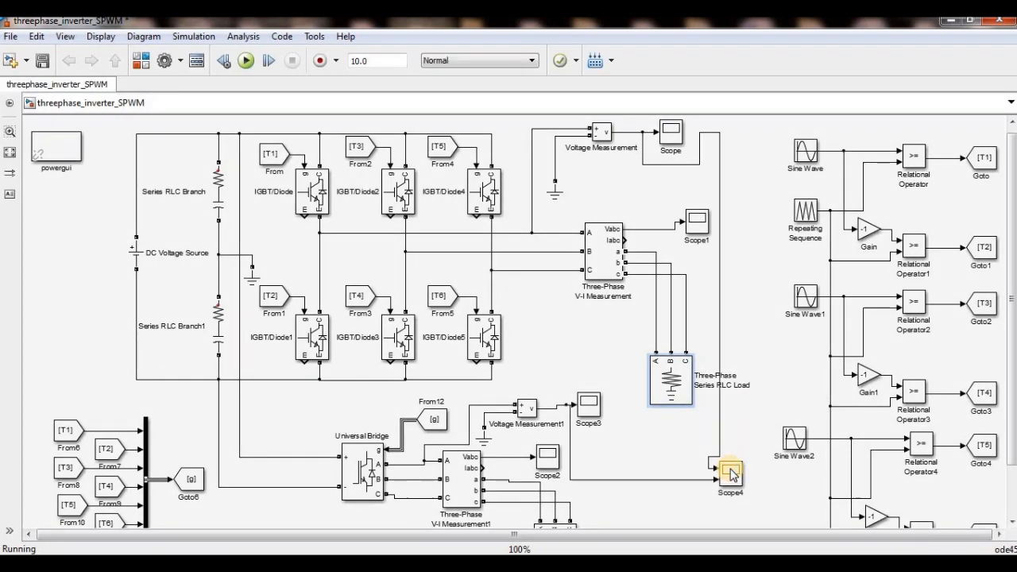
{"action": "double_click", "coordinate": [731, 474]}
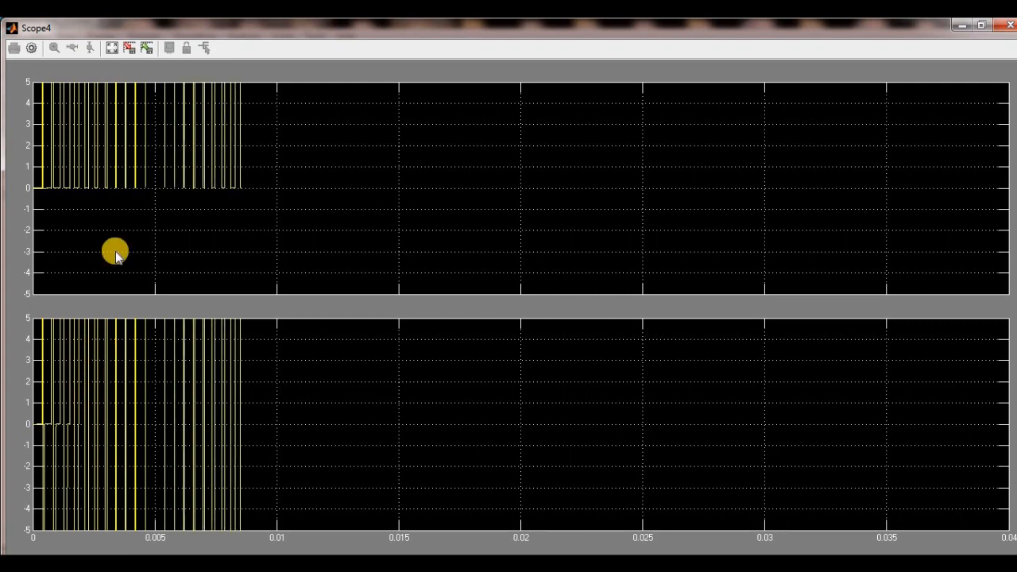
{"action": "left_click", "coordinate": [115, 46]}
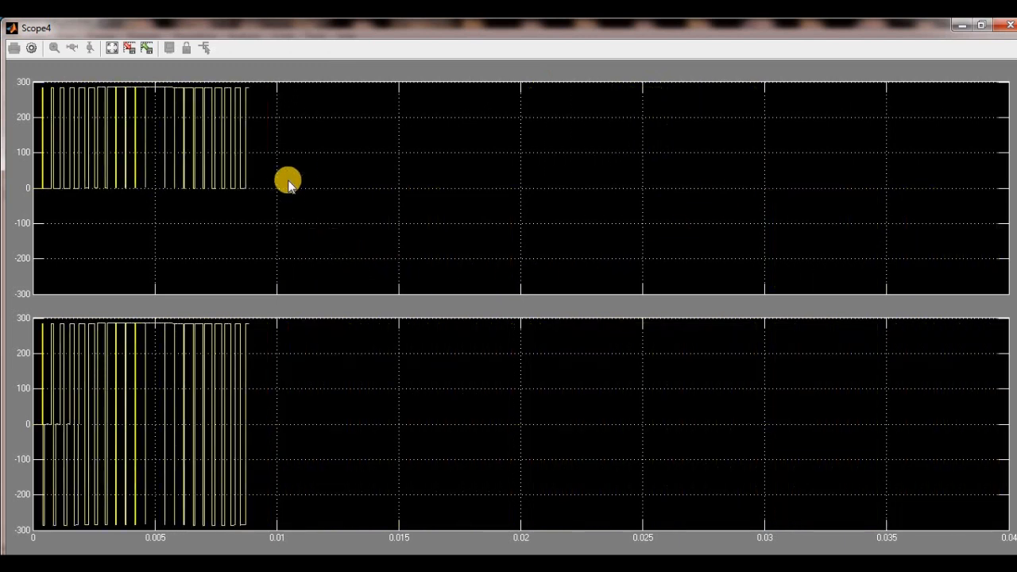
{"action": "left_click", "coordinate": [1007, 29]}
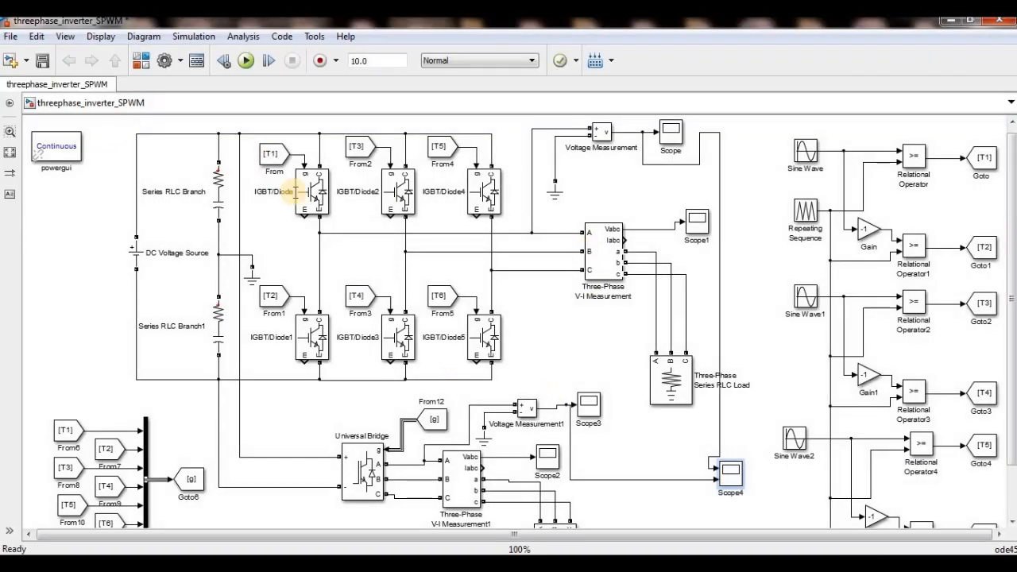
Step: Set the inductive reactive power QL of the IGBT circuit's Three-Phase Series RLC Load to 500
{"action": "double_click", "coordinate": [672, 395]}
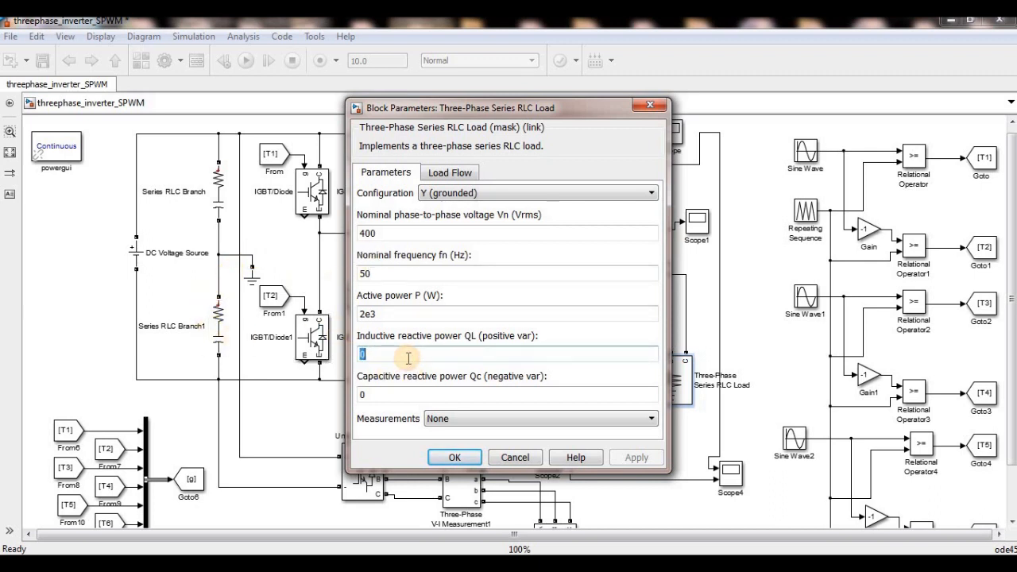
{"action": "type", "text": "500"}
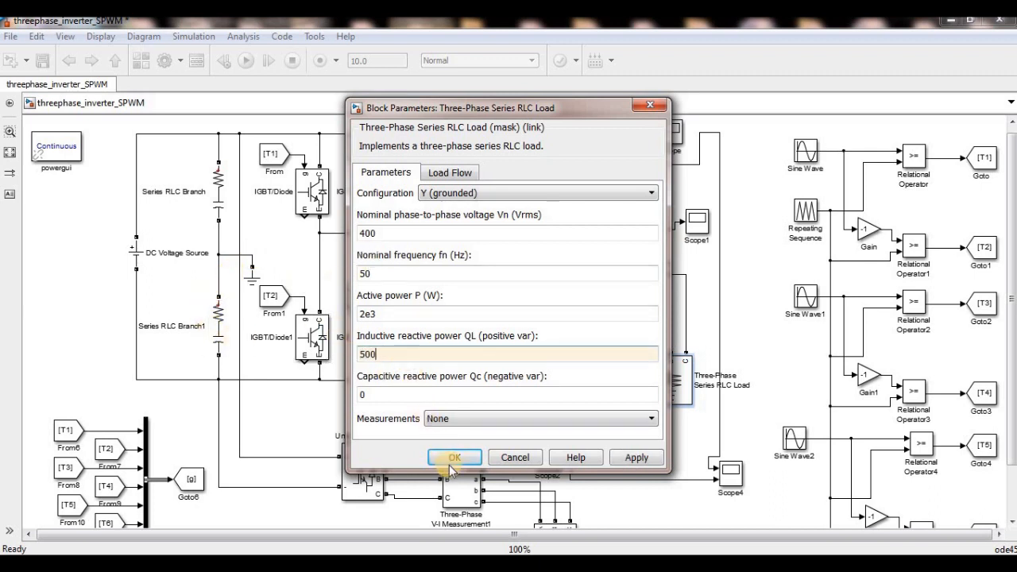
{"action": "left_click", "coordinate": [450, 459]}
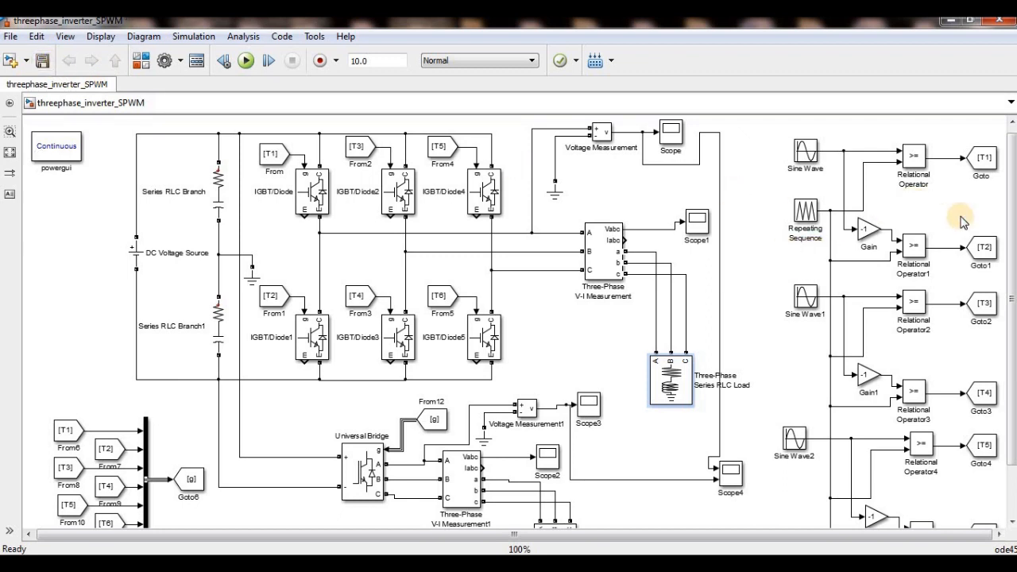
Step: Set the output values of the Repeating Sequence carrier block to [-1 1 -1]
{"action": "double_click", "coordinate": [805, 213]}
{"action": "triple_click", "coordinate": [378, 319]}
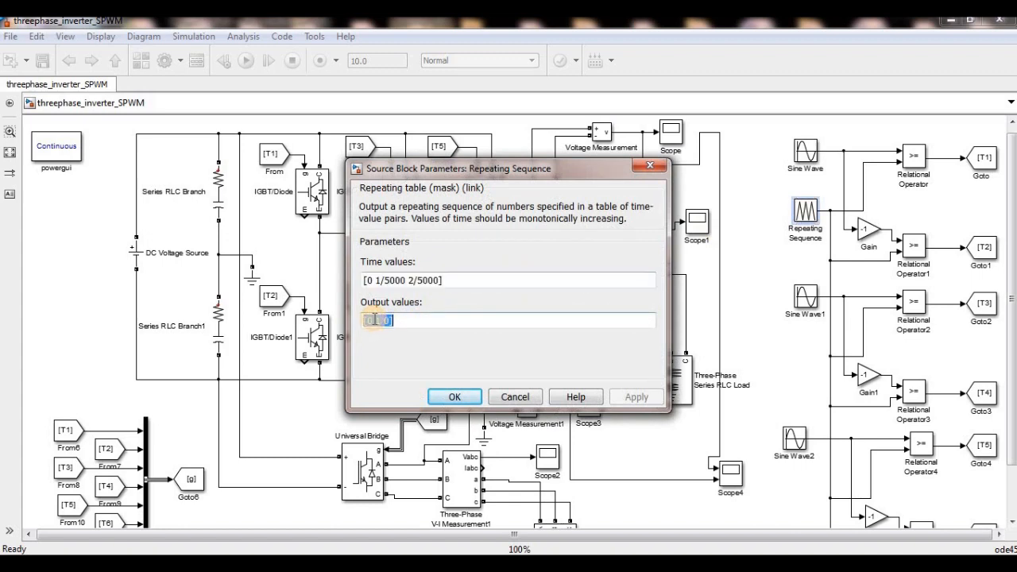
{"action": "key", "text": "BackSpace"}
{"action": "type", "text": "-1"}
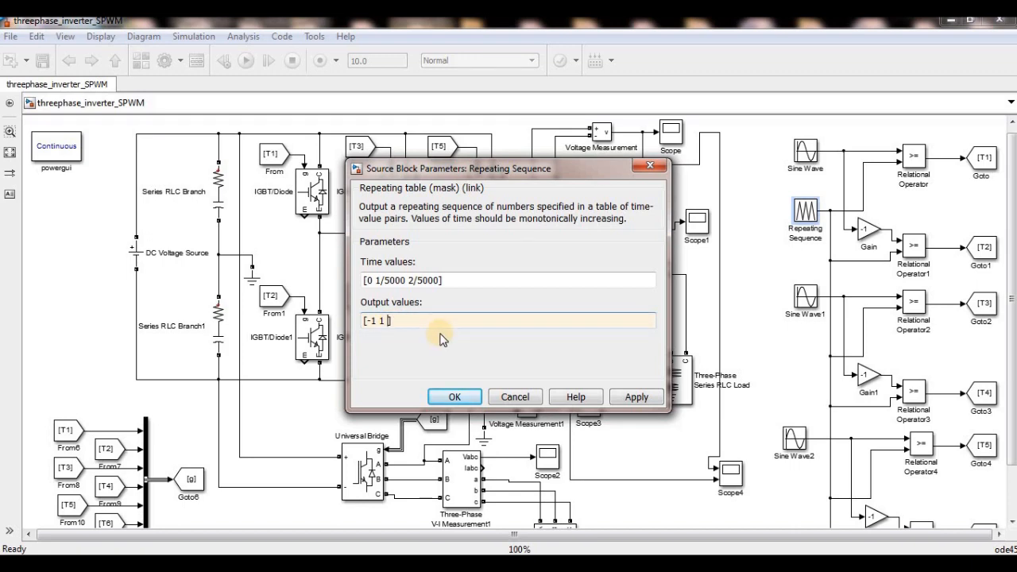
{"action": "left_click", "coordinate": [458, 402]}
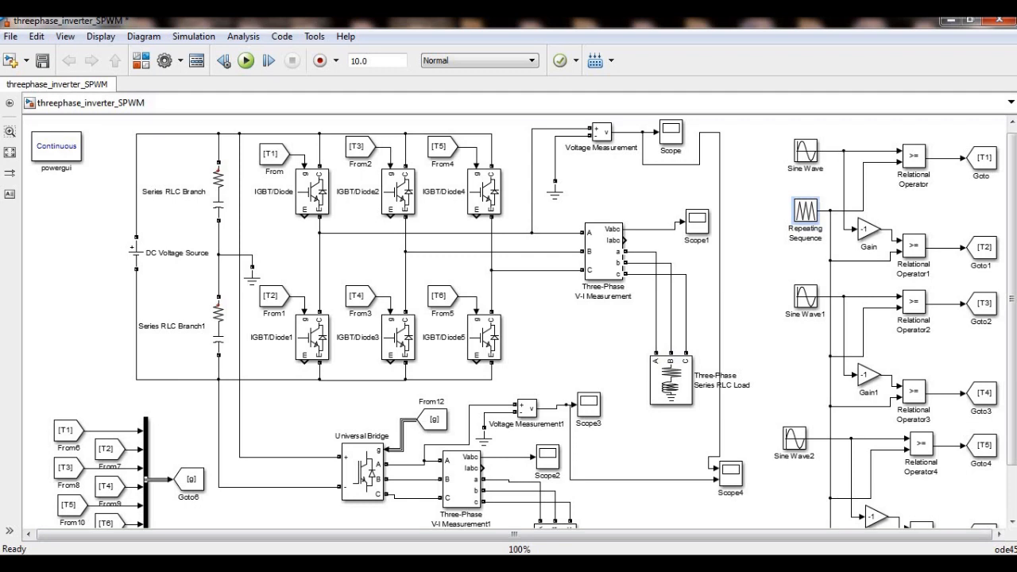
Step: Switch to PowerPoint to view the SPWM carrier and reference waveform slide, and return to the Simulink model
{"action": "key", "text": "alt+Tab"}
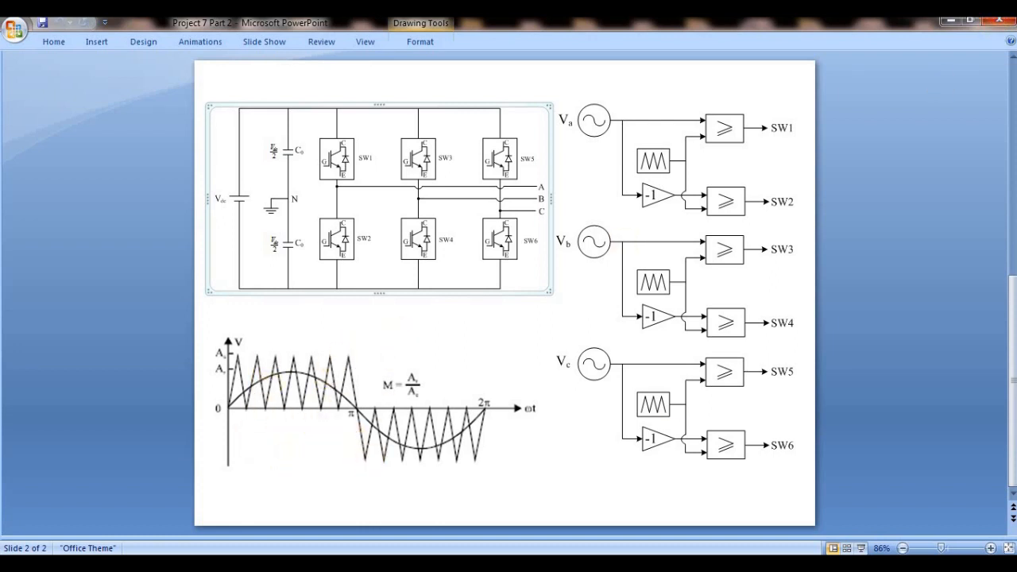
{"action": "left_click", "coordinate": [554, 483]}
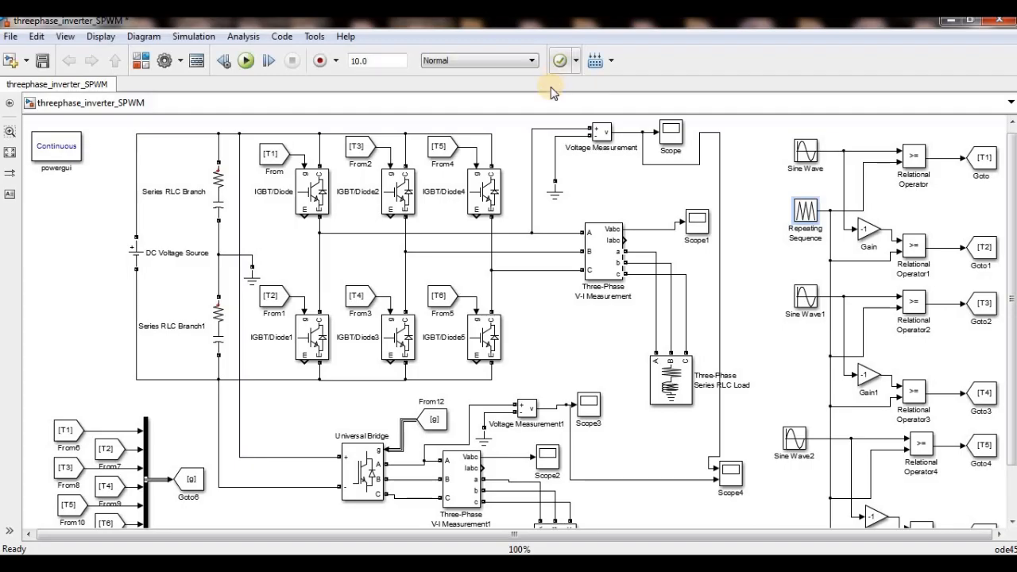
Step: Run the simulation with the bipolar carrier, examine the voltage waveforms on Scope and Scope4, and stop it
{"action": "left_click", "coordinate": [247, 61]}
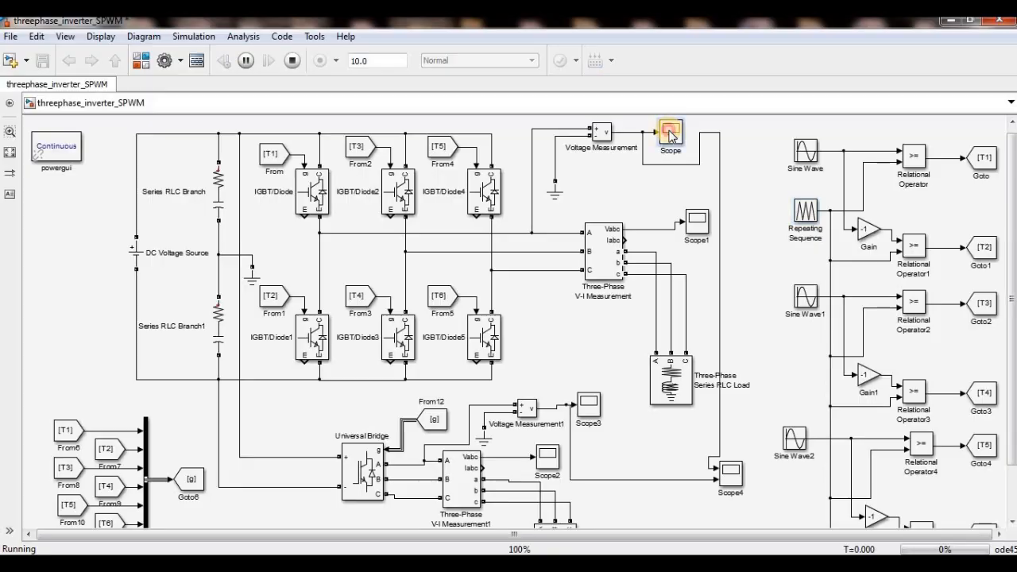
{"action": "double_click", "coordinate": [670, 133]}
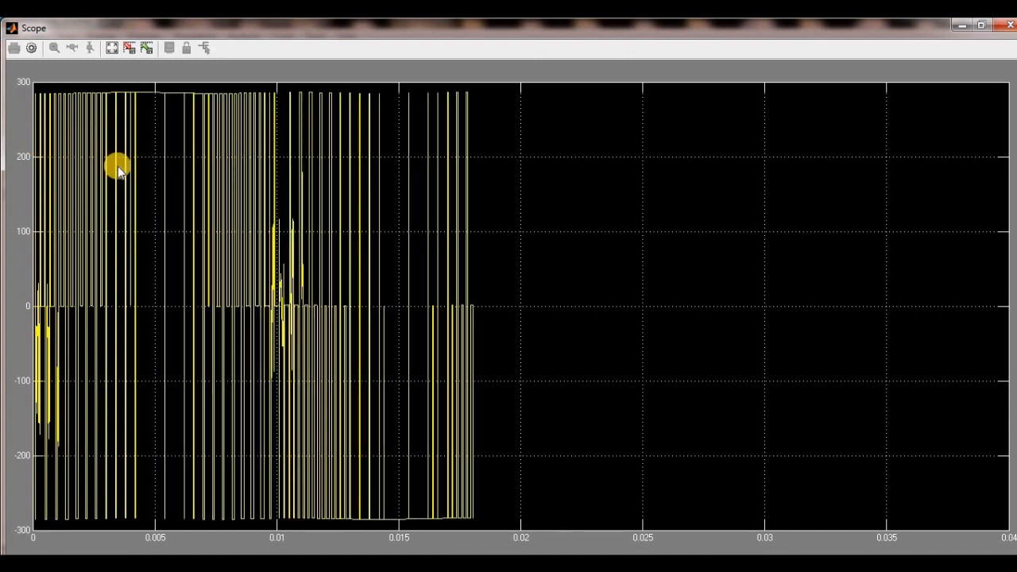
{"action": "left_click", "coordinate": [1007, 25]}
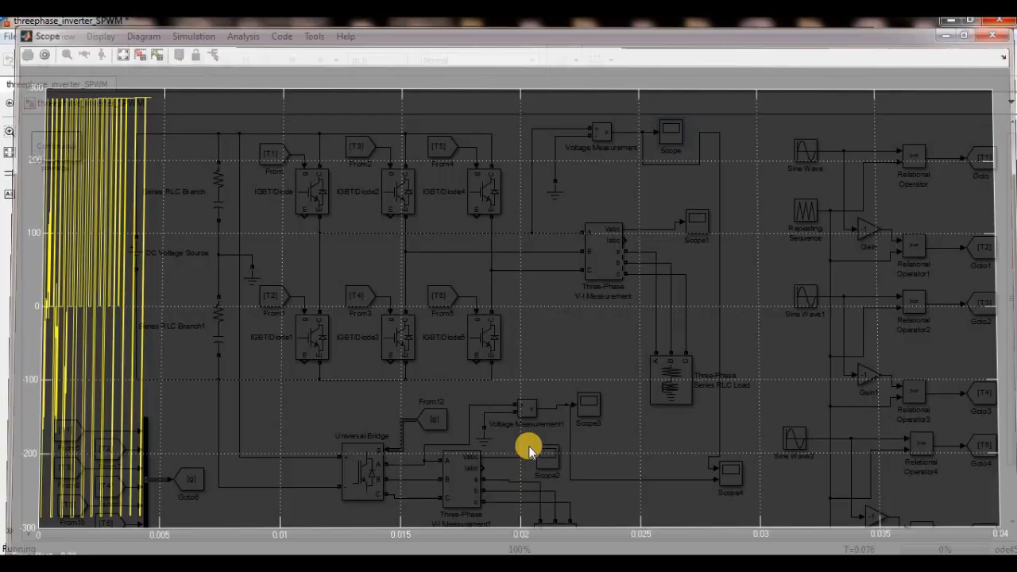
{"action": "double_click", "coordinate": [725, 476]}
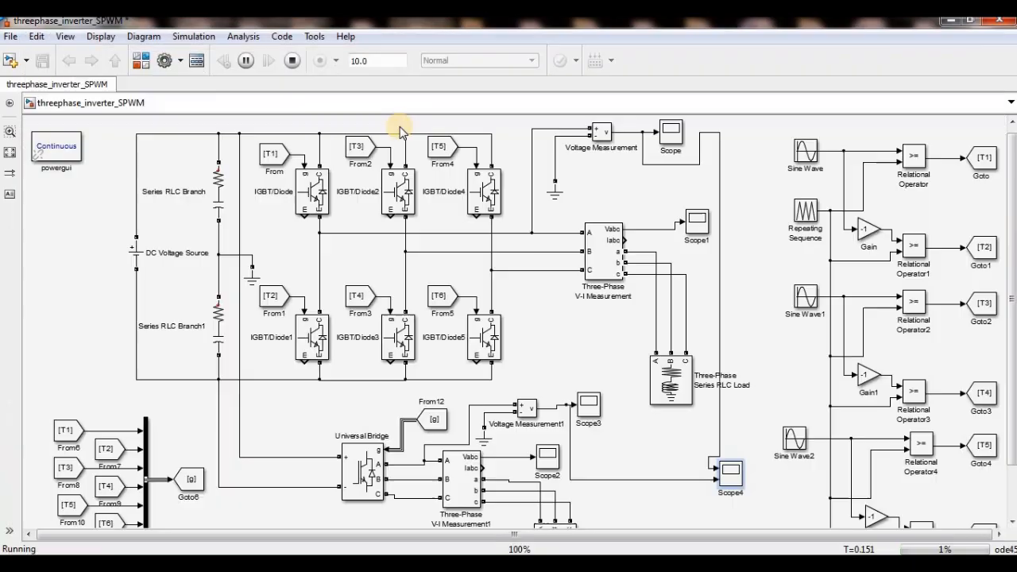
{"action": "left_click", "coordinate": [293, 61]}
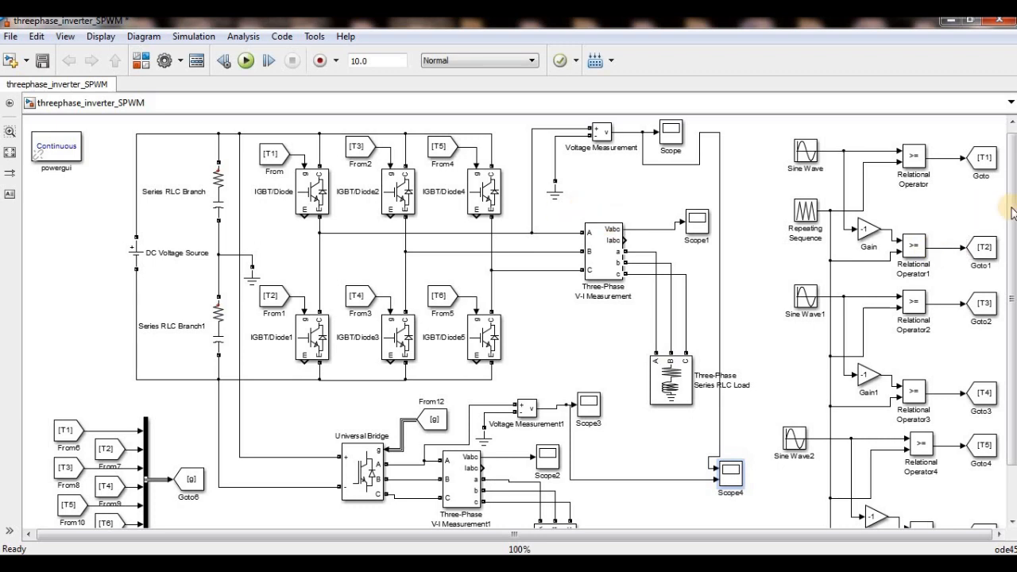
{"action": "left_click", "coordinate": [914, 244]}
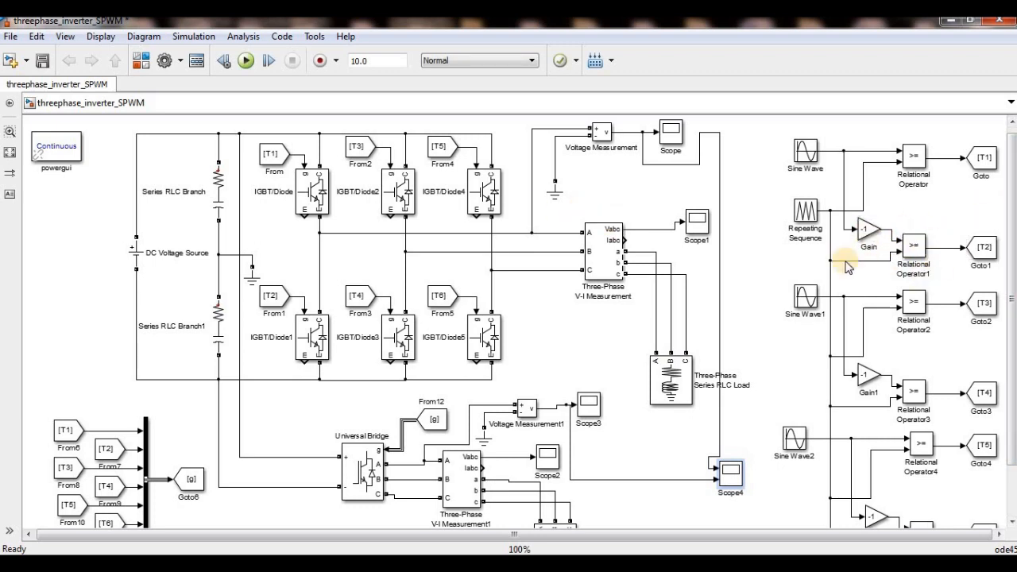
{"action": "left_click", "coordinate": [845, 262]}
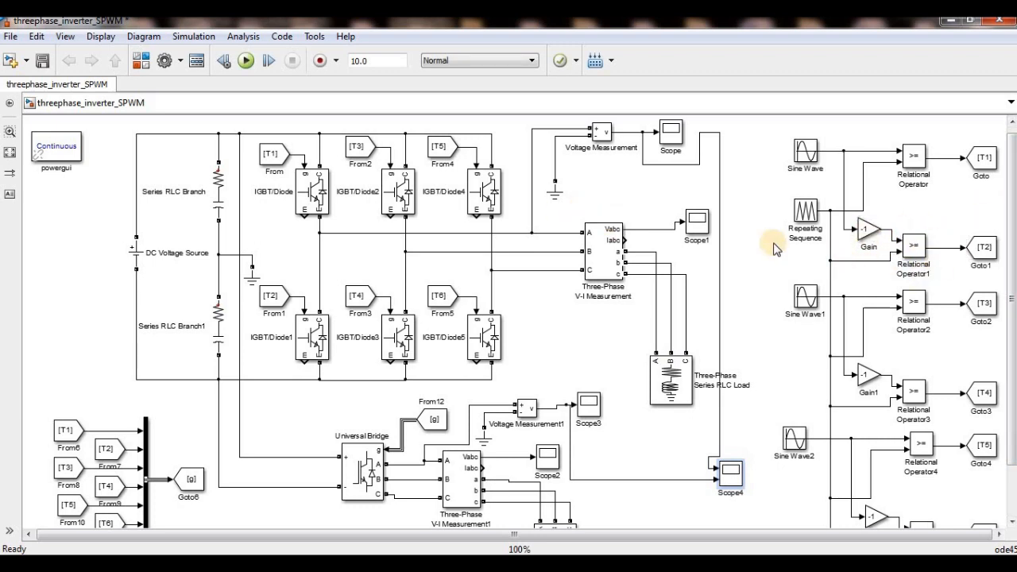
Step: Add a Logical Operator block from the Commonly Used Blocks library between the Goto blocks for T1 and T2
{"action": "left_click", "coordinate": [148, 62]}
{"action": "left_click_drag", "start_coordinate": [586, 380], "coordinate": [581, 201]}
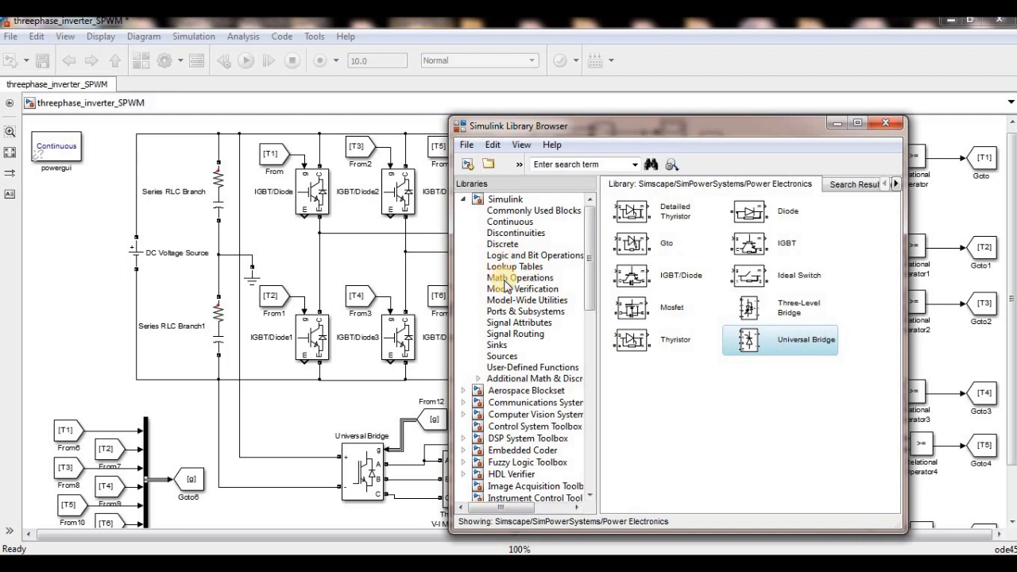
{"action": "left_click", "coordinate": [500, 257]}
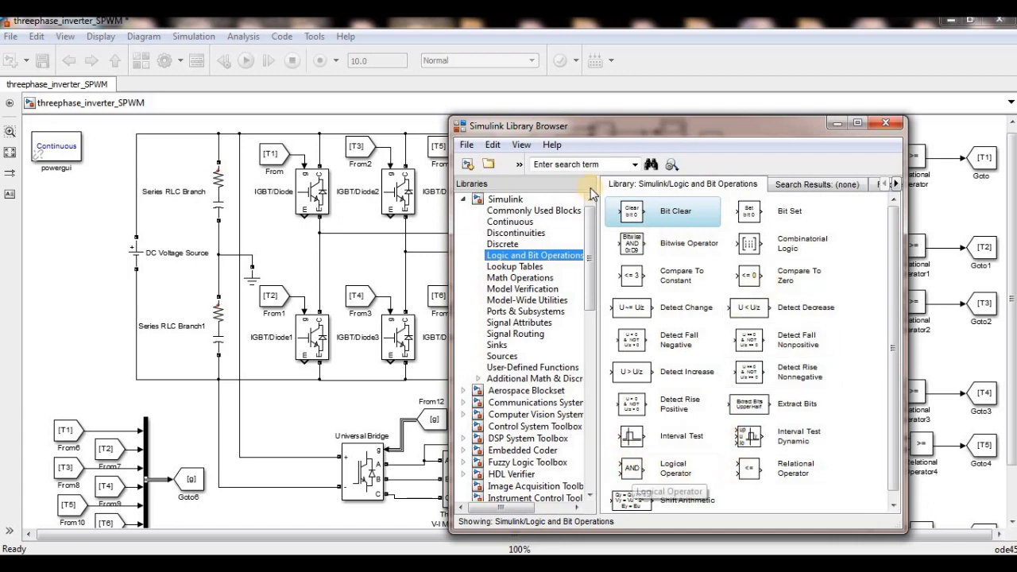
{"action": "left_click", "coordinate": [565, 212]}
{"action": "left_click_drag", "start_coordinate": [892, 275], "coordinate": [891, 333]}
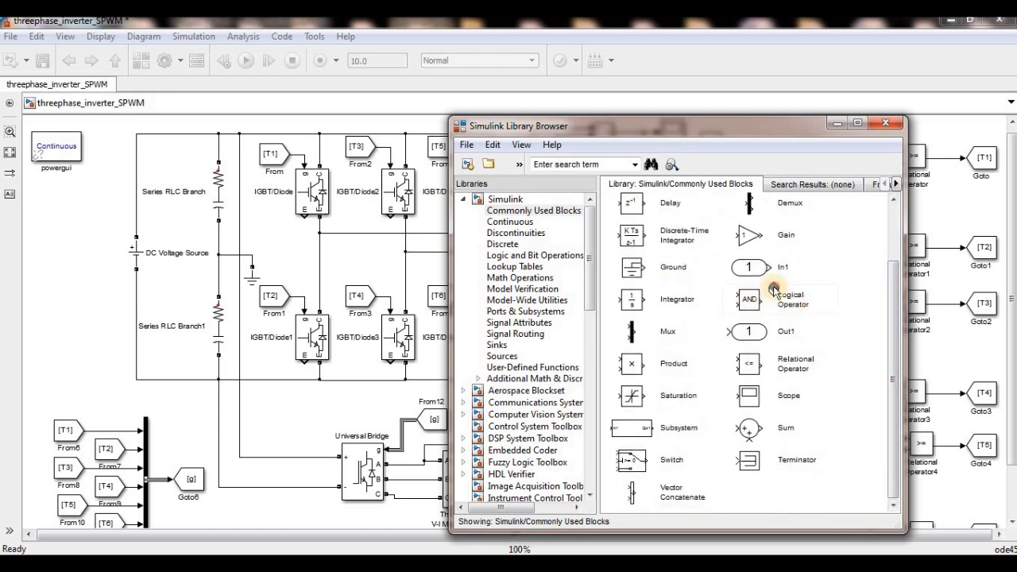
{"action": "left_click_drag", "start_coordinate": [768, 296], "coordinate": [953, 205]}
Step: Set the operator of the added Logical Operator block to NOT
{"action": "double_click", "coordinate": [952, 205]}
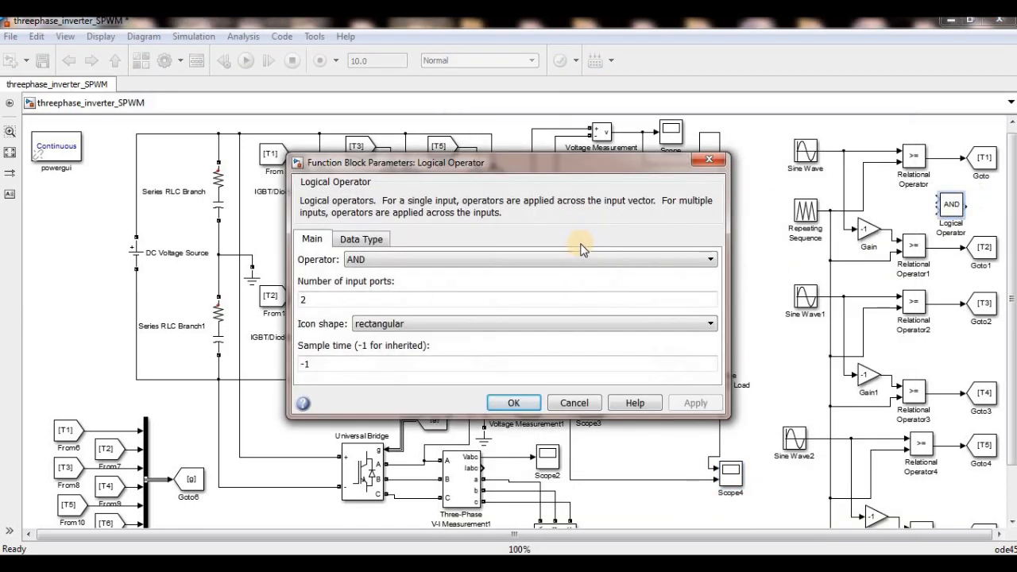
{"action": "left_click", "coordinate": [564, 262]}
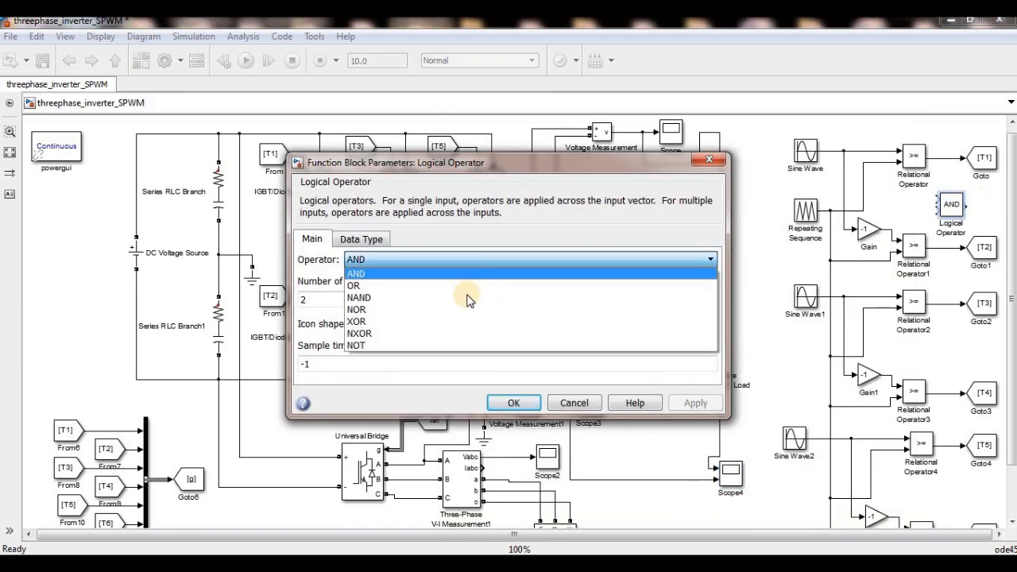
{"action": "left_click", "coordinate": [421, 345]}
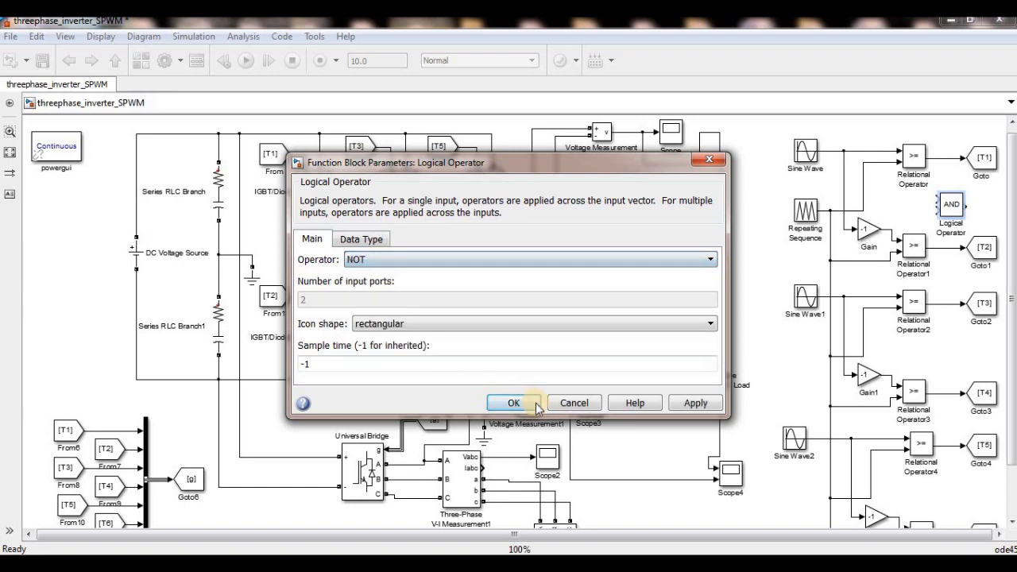
{"action": "left_click", "coordinate": [513, 403]}
Step: Route the first Relational Operator's output through the NOT block into Goto1 (T2), replacing the line from Relational Operator1
{"action": "left_click_drag", "start_coordinate": [942, 195], "coordinate": [940, 159]}
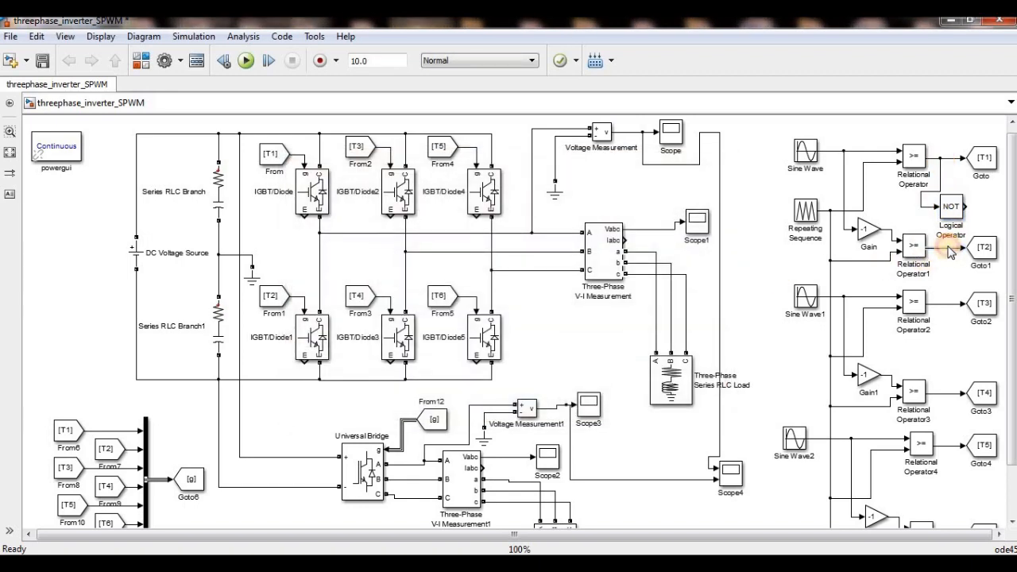
{"action": "right_click", "coordinate": [949, 251]}
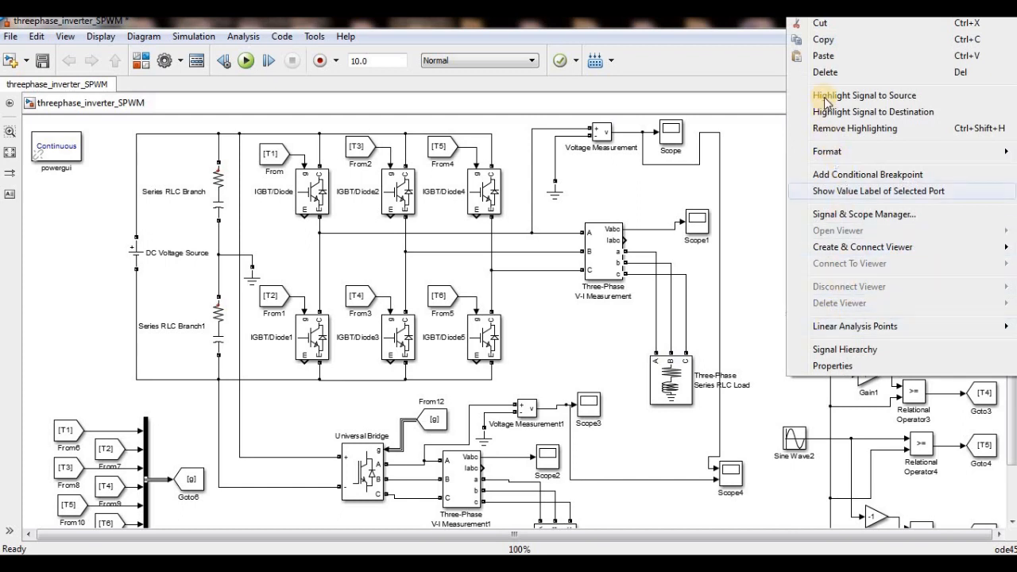
{"action": "left_click", "coordinate": [826, 73]}
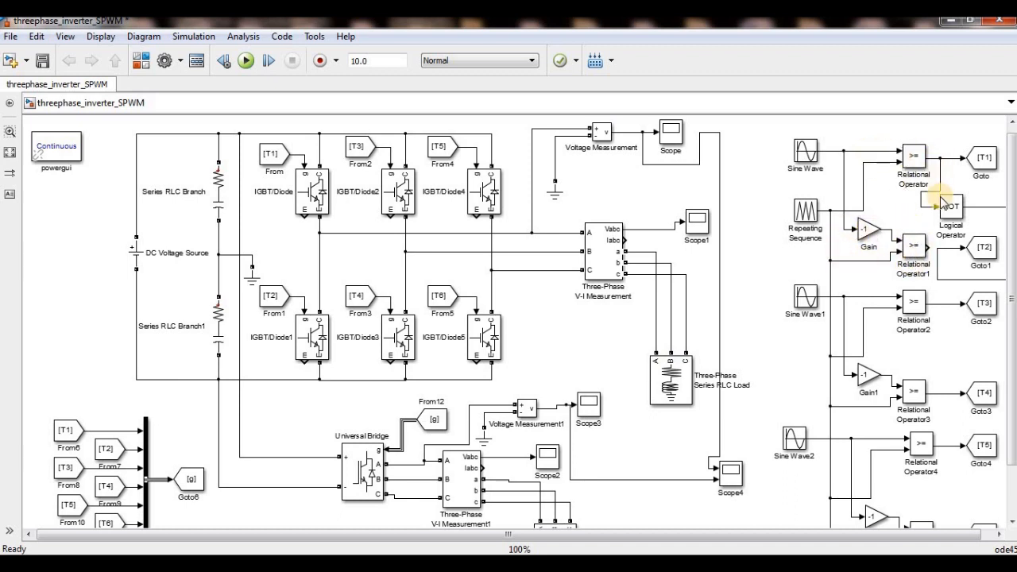
{"action": "left_click", "coordinate": [918, 251]}
{"action": "left_click", "coordinate": [867, 228]}
Step: Set the output values of the Repeating Sequence carrier block to [0 1 0]
{"action": "left_click", "coordinate": [807, 211]}
{"action": "double_click", "coordinate": [807, 212]}
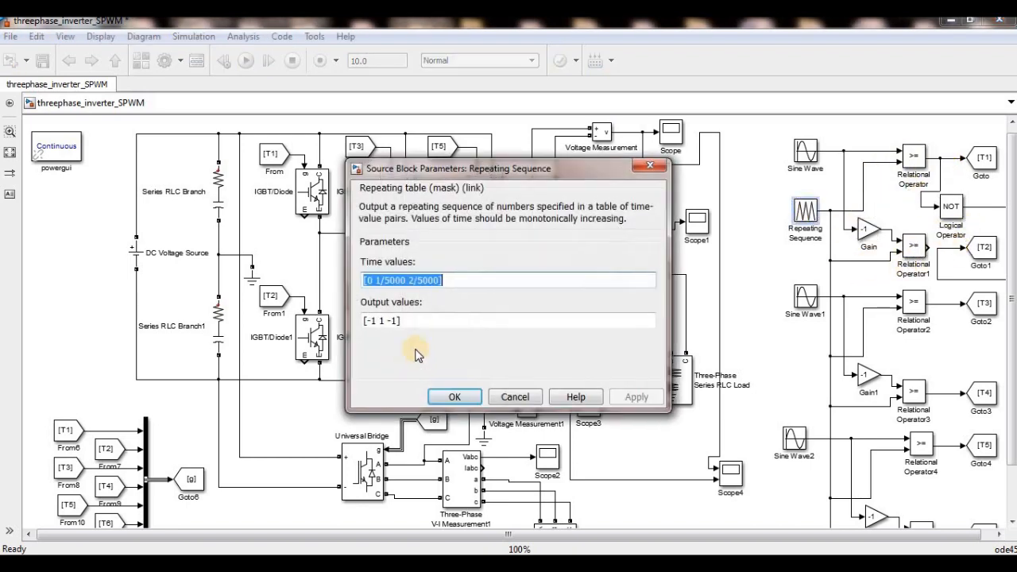
{"action": "triple_click", "coordinate": [379, 321]}
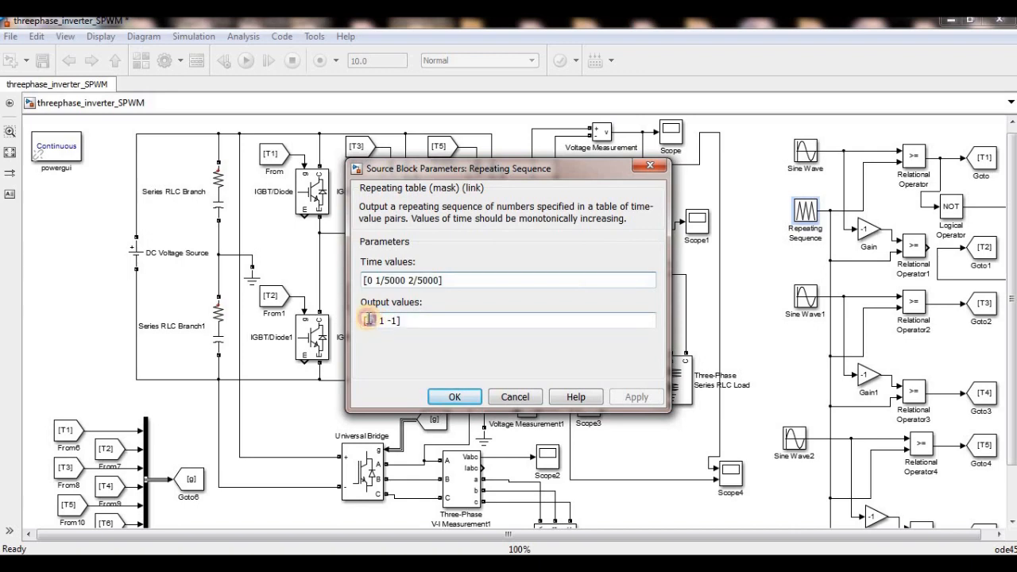
{"action": "key", "text": "BackSpace"}
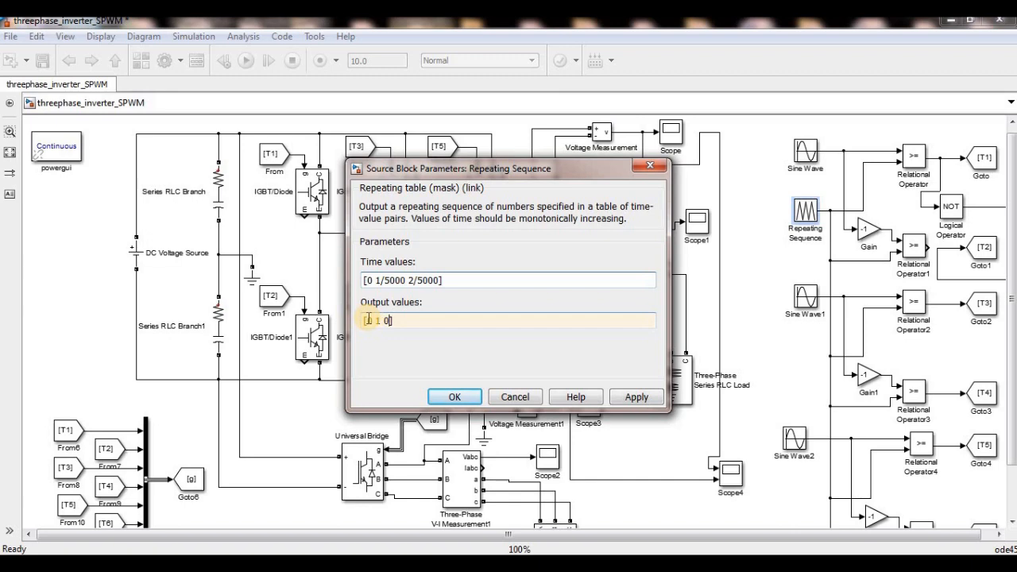
{"action": "left_click", "coordinate": [446, 397]}
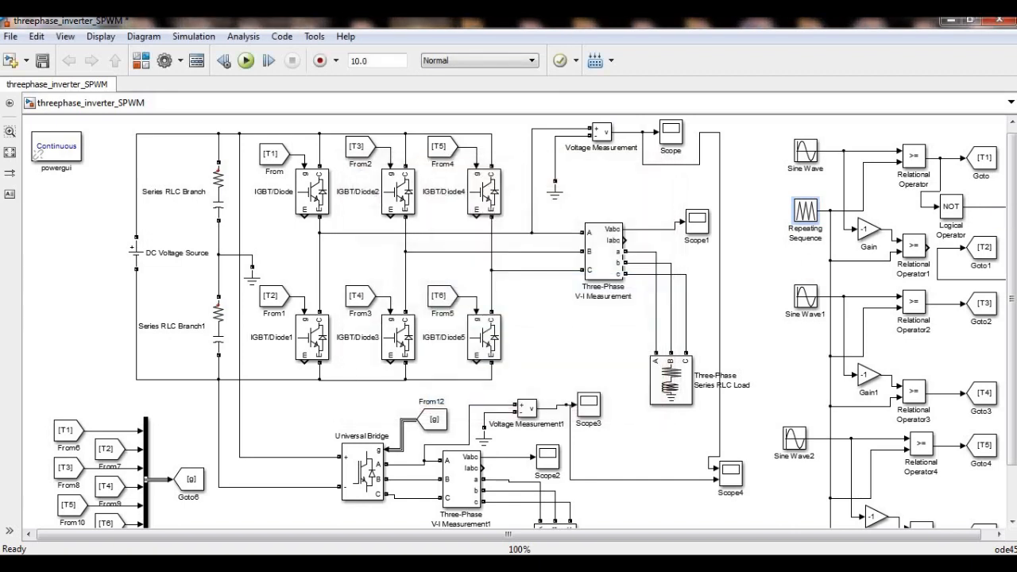
Step: Run the simulation, examine the Scope voltage waveform, and compare it with the carrier and reference sketch on the PowerPoint slide
{"action": "left_click", "coordinate": [247, 61]}
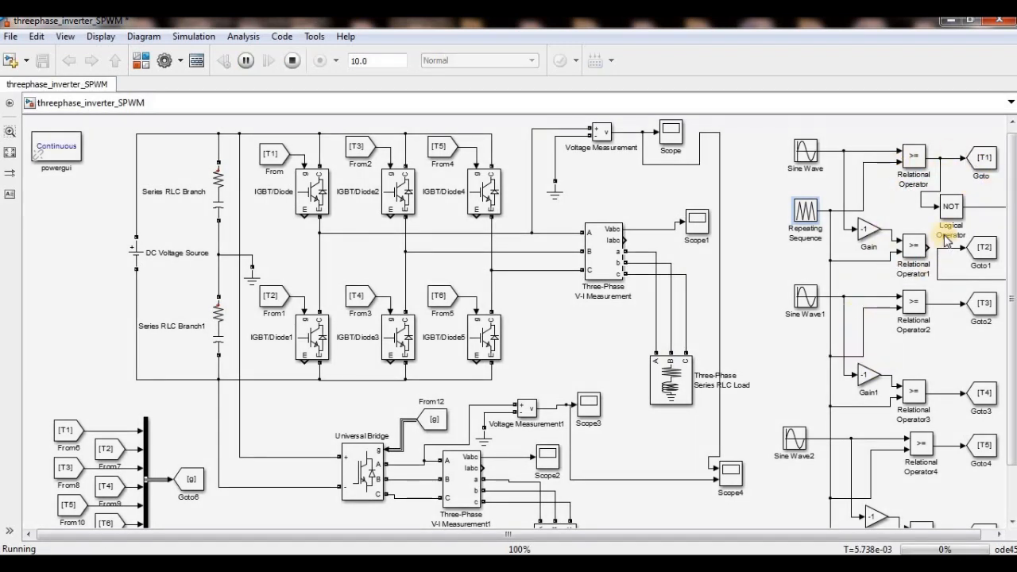
{"action": "double_click", "coordinate": [669, 133]}
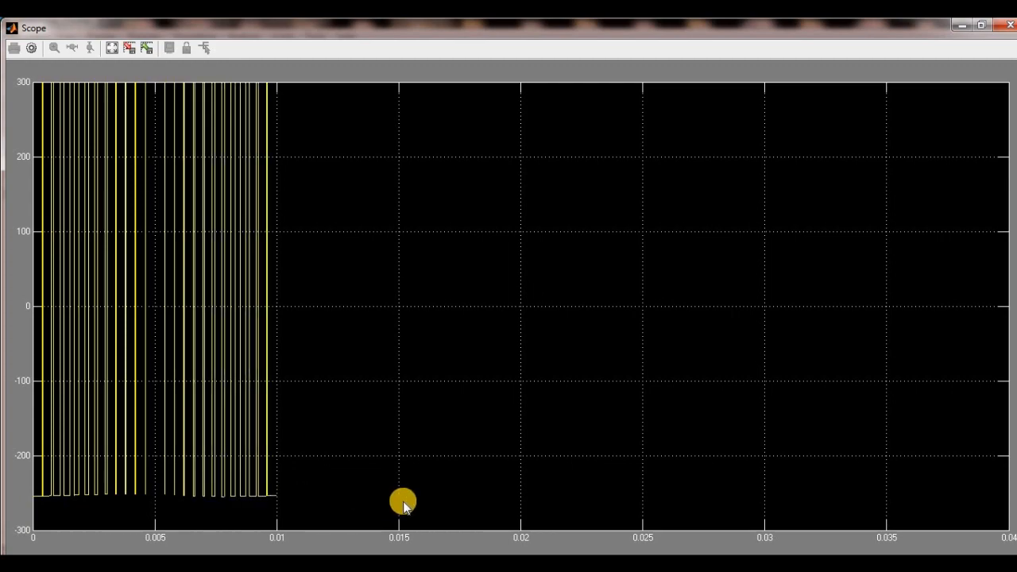
{"action": "left_click", "coordinate": [1009, 29]}
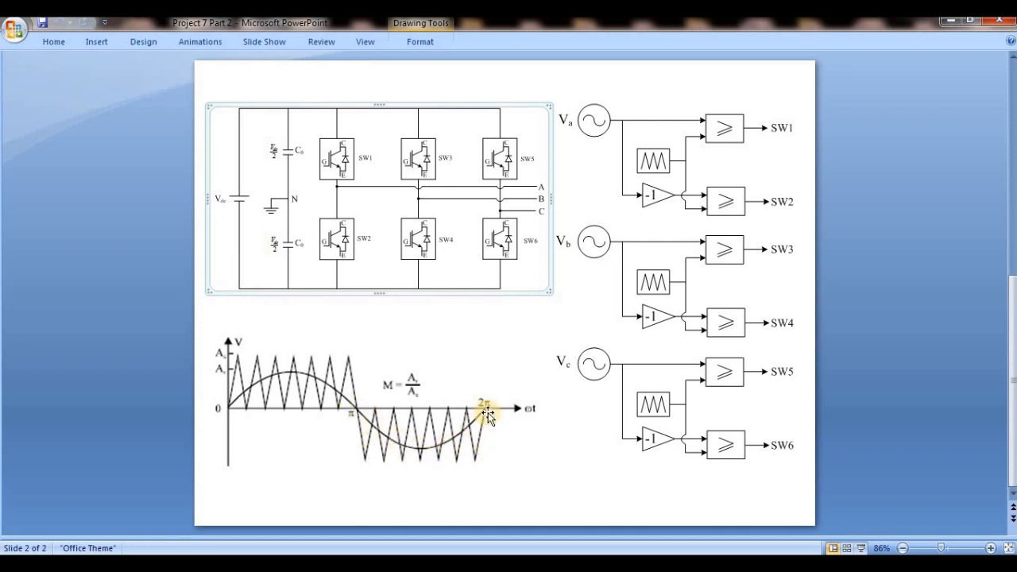
{"action": "left_click", "coordinate": [955, 22]}
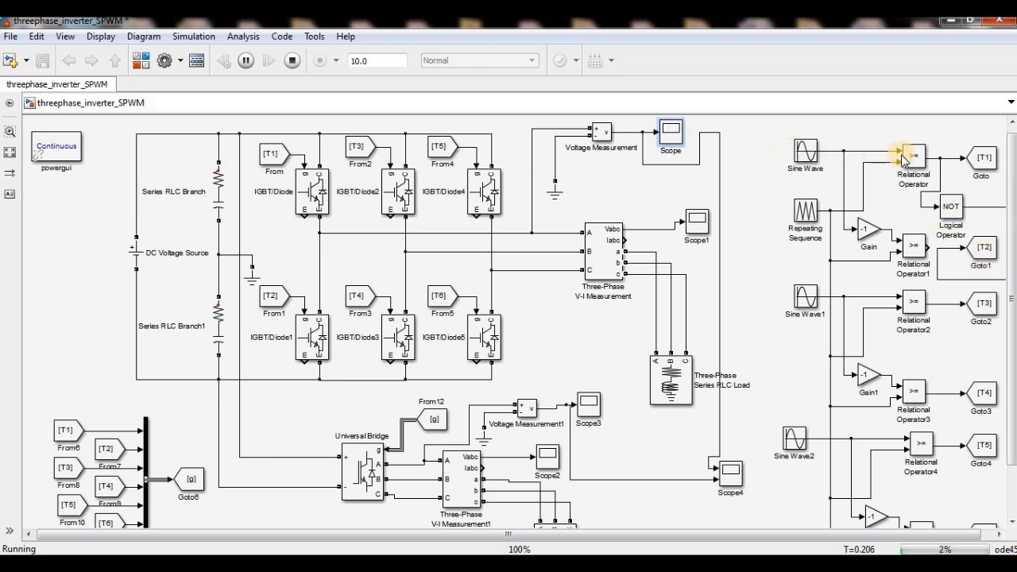
Step: Check the Repeating Sequence carrier's parameters and re-examine the Scope waveform before stopping the simulation
{"action": "double_click", "coordinate": [805, 209]}
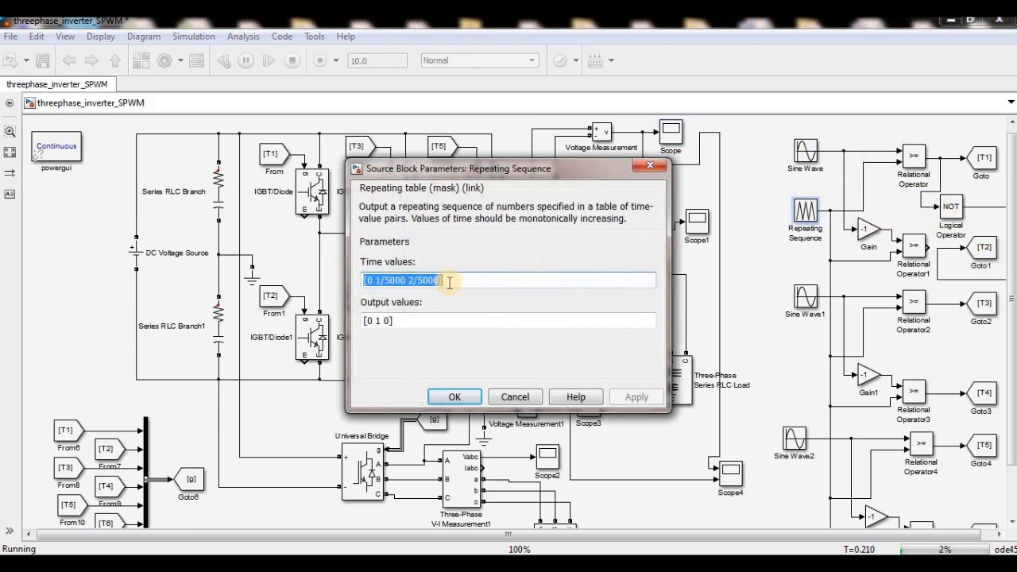
{"action": "left_click", "coordinate": [647, 165]}
{"action": "double_click", "coordinate": [665, 141]}
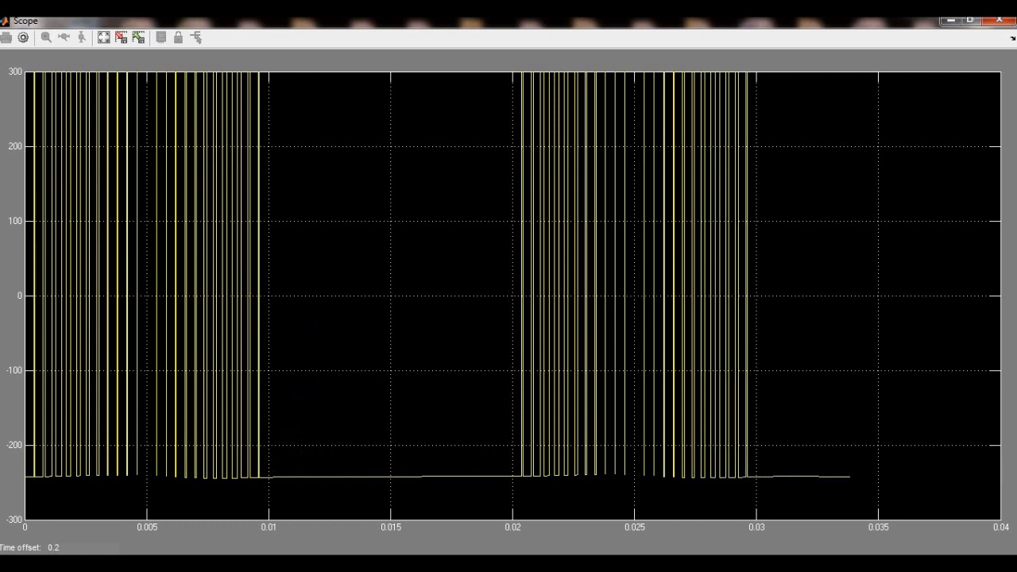
{"action": "left_click", "coordinate": [1003, 24]}
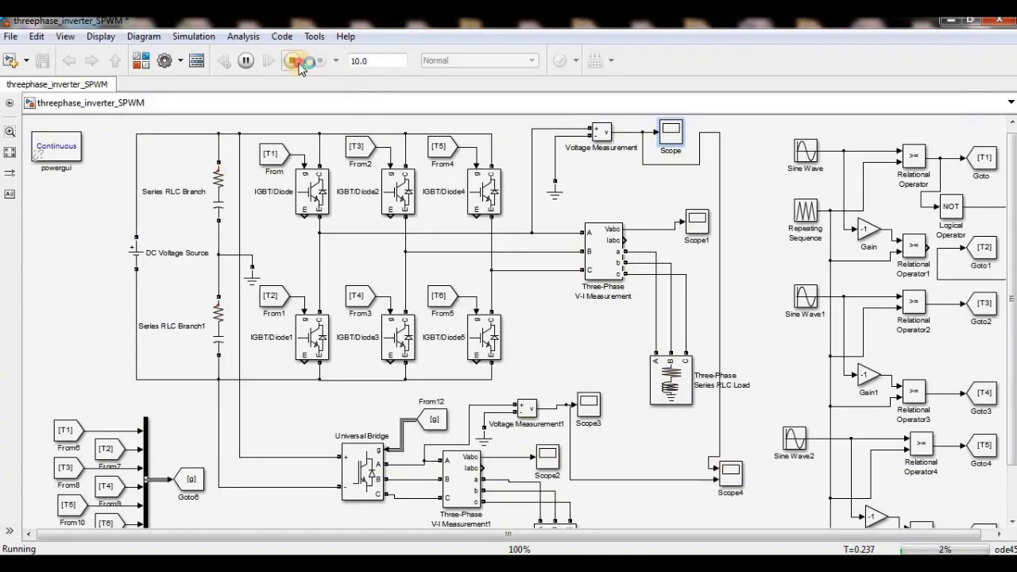
{"action": "left_click", "coordinate": [300, 66]}
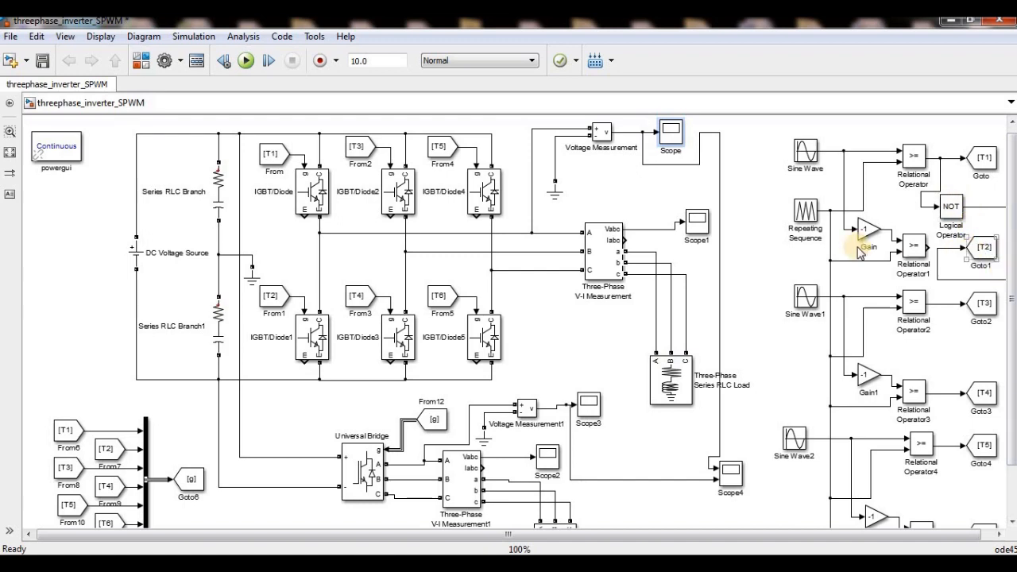
Step: Set the output values of the Repeating Sequence carrier block to [-1 1 -1]
{"action": "double_click", "coordinate": [804, 211]}
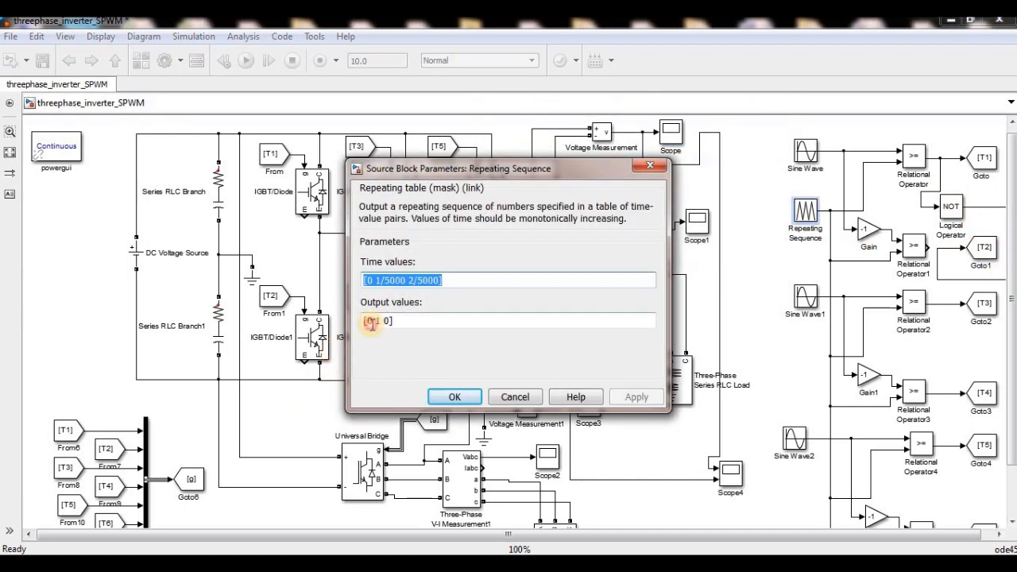
{"action": "double_click", "coordinate": [372, 321]}
{"action": "type", "text": "-1"}
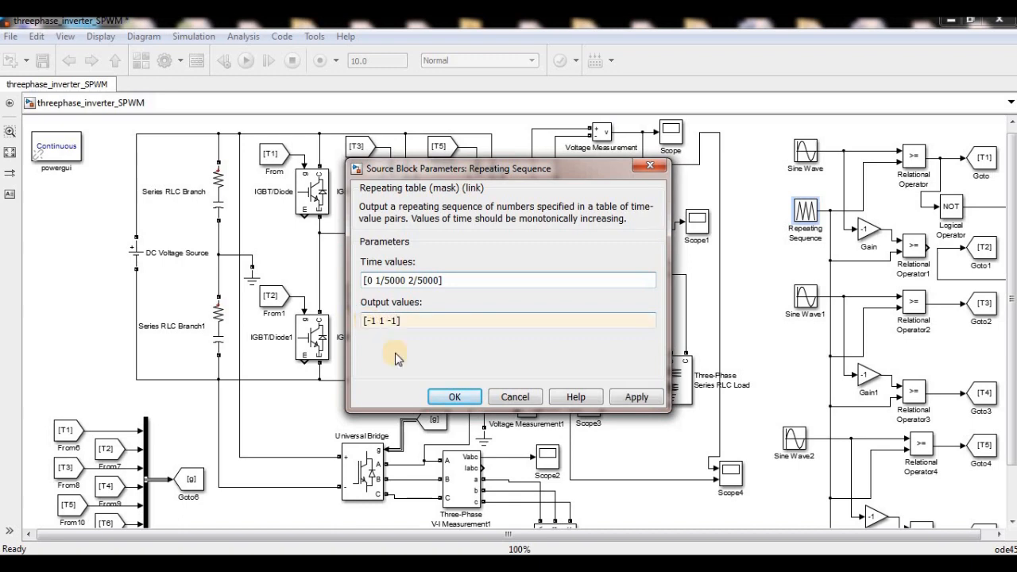
{"action": "left_click", "coordinate": [455, 396]}
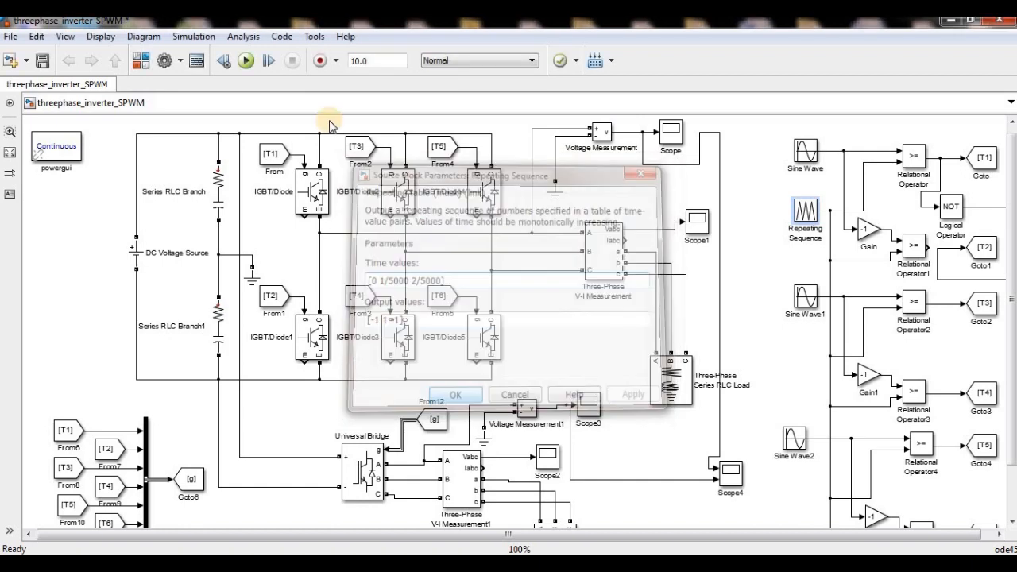
Step: Rerun the simulation with the bipolar carrier, examine the Scope and Scope4 waveforms, and stop the run
{"action": "left_click", "coordinate": [252, 63]}
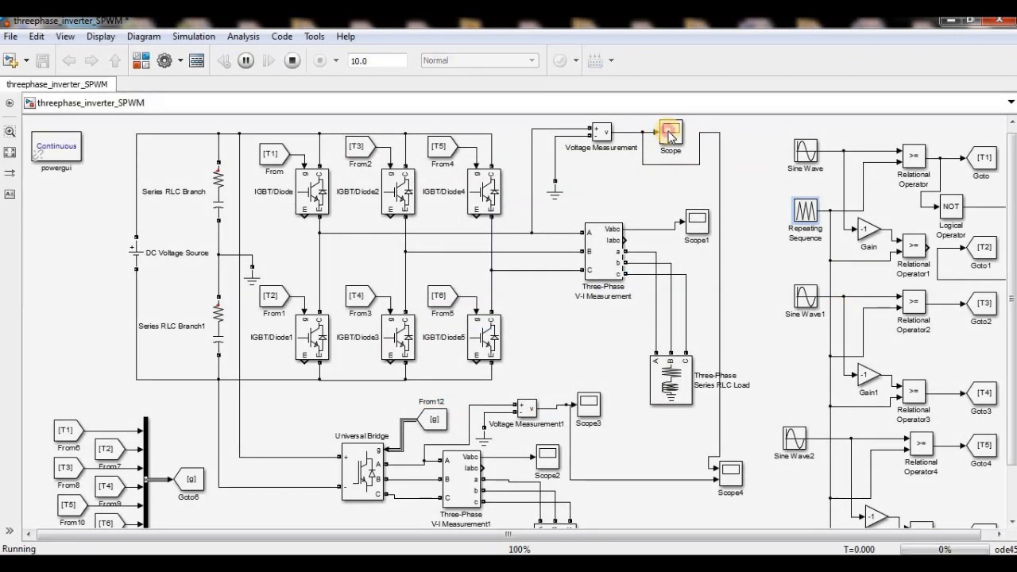
{"action": "double_click", "coordinate": [670, 132]}
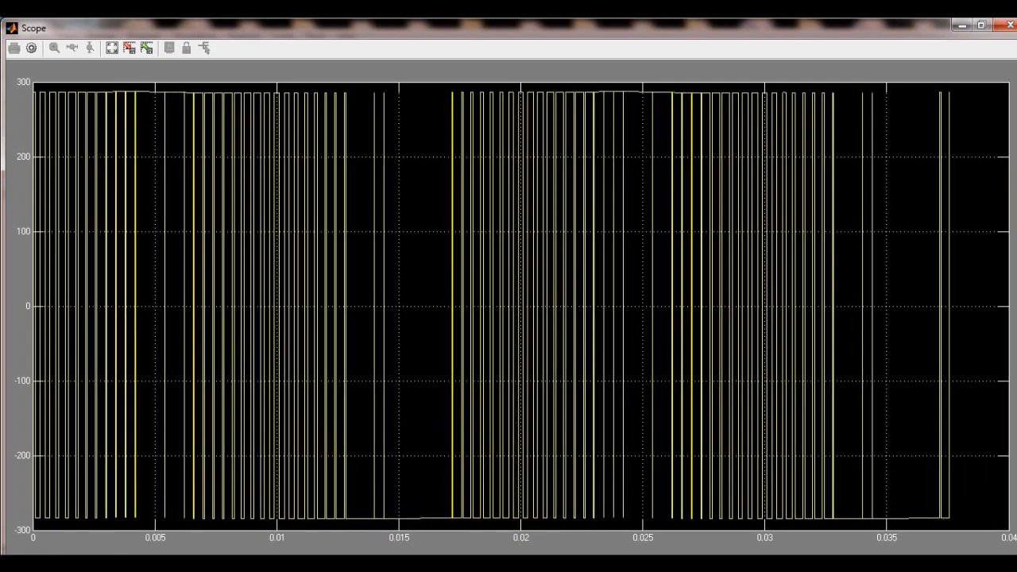
{"action": "left_click", "coordinate": [1007, 27]}
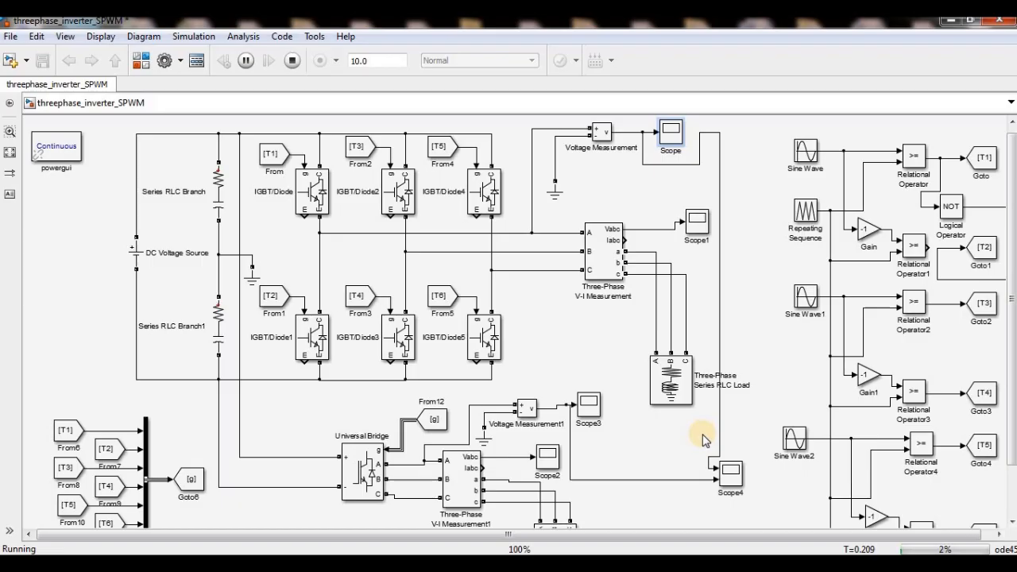
{"action": "double_click", "coordinate": [728, 474]}
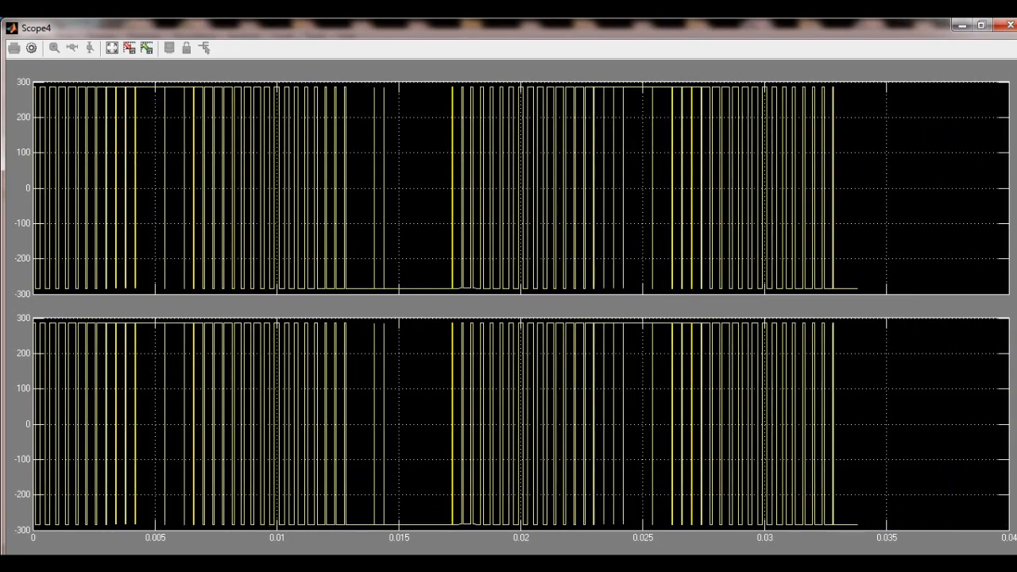
{"action": "left_click", "coordinate": [1005, 28]}
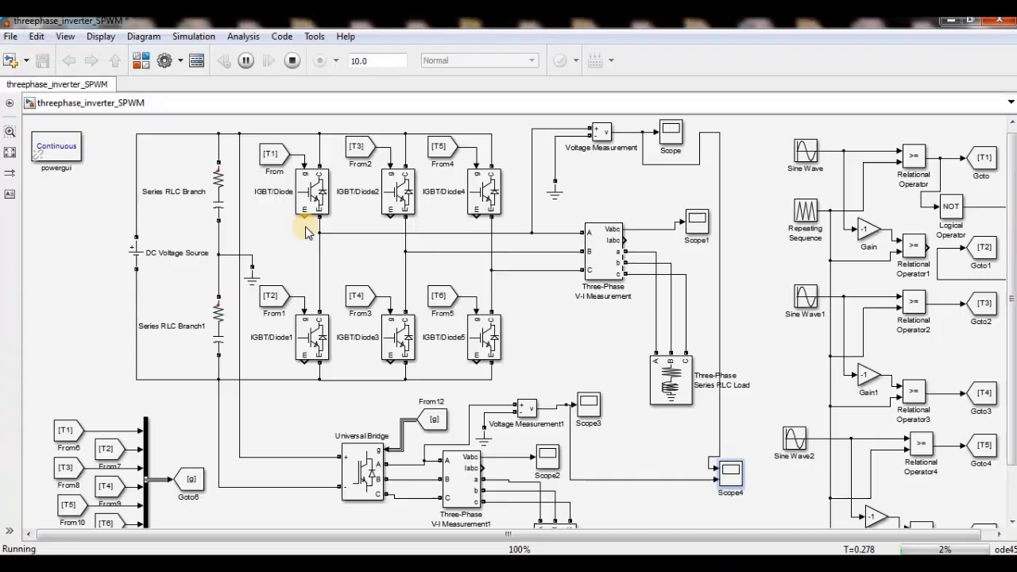
{"action": "left_click", "coordinate": [293, 61]}
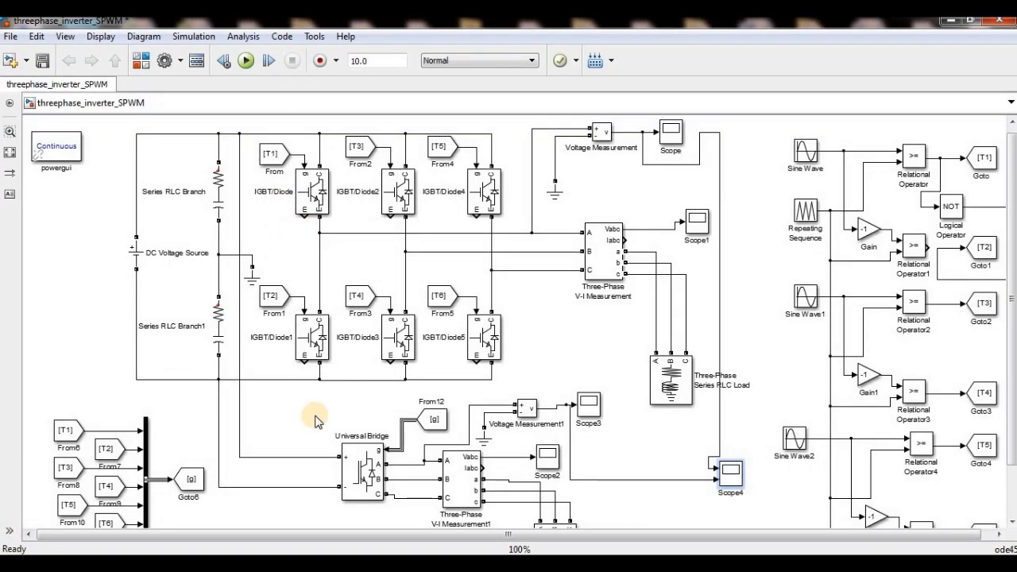
Step: Save the threephase_inverter_SPWM model
{"action": "left_click", "coordinate": [317, 423]}
{"action": "left_click_drag", "start_coordinate": [1012, 245], "coordinate": [1012, 266]}
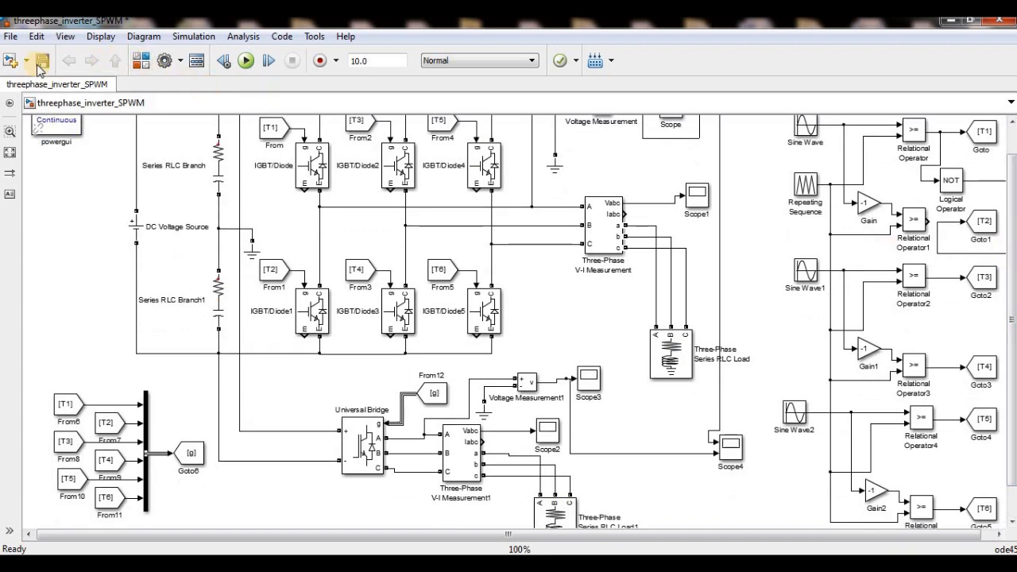
{"action": "left_click", "coordinate": [89, 203]}
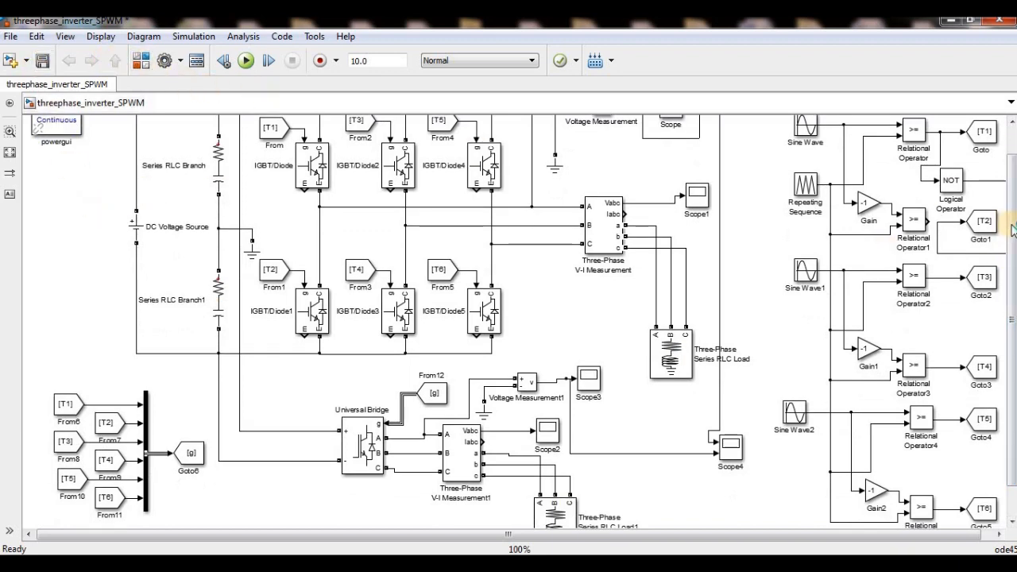
{"action": "left_click_drag", "start_coordinate": [1013, 231], "coordinate": [1013, 205]}
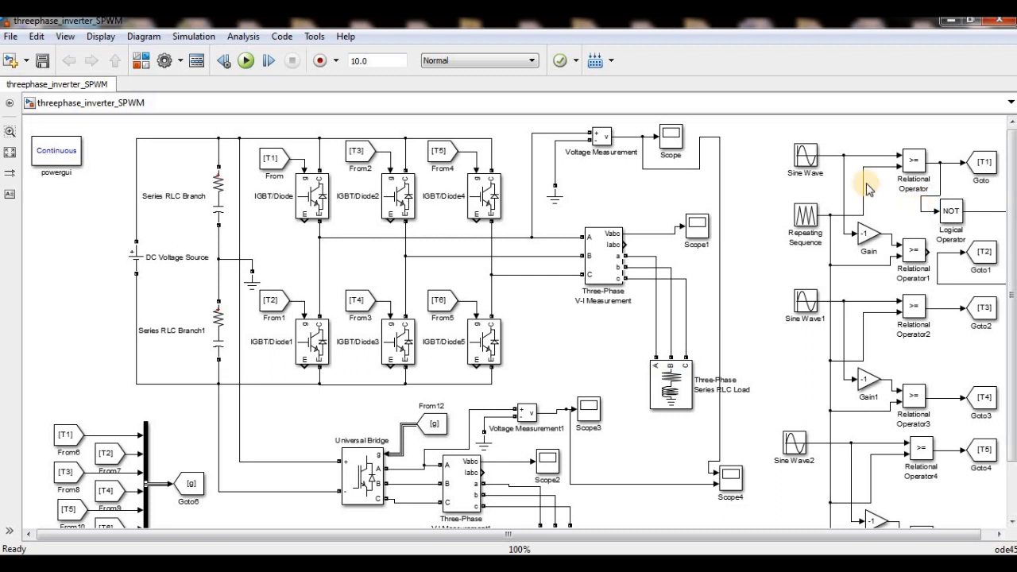
Step: Review the Repeating Sequence carrier's parameters and the sine-wave reference blocks feeding the gate-signal comparators
{"action": "left_click", "coordinate": [992, 162]}
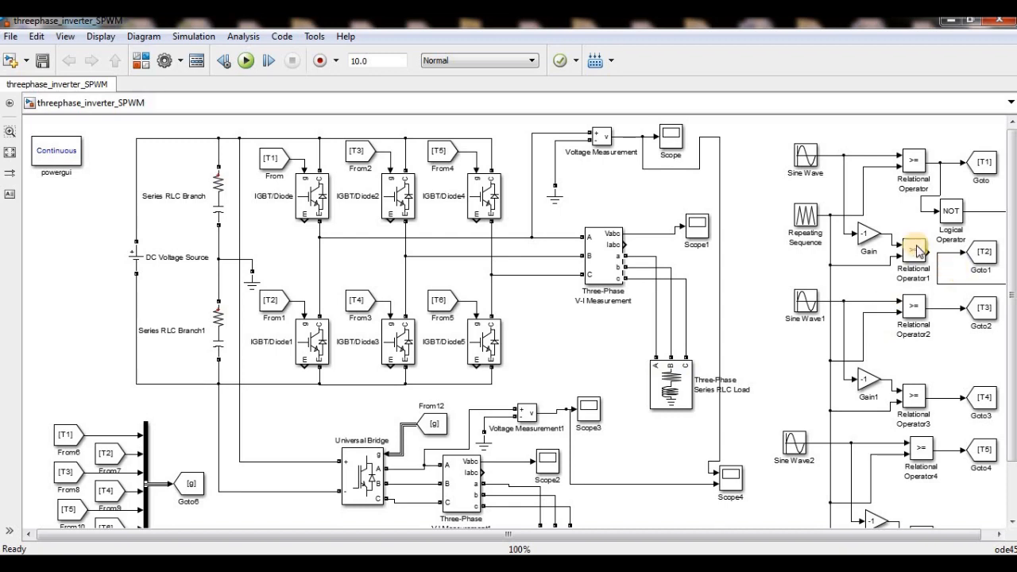
{"action": "left_click", "coordinate": [810, 221]}
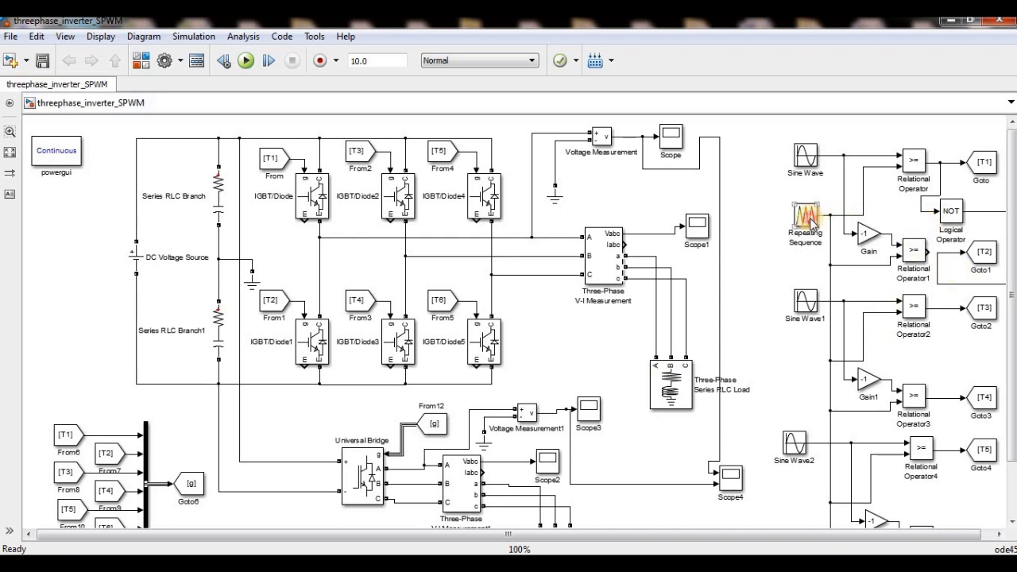
{"action": "double_click", "coordinate": [810, 224]}
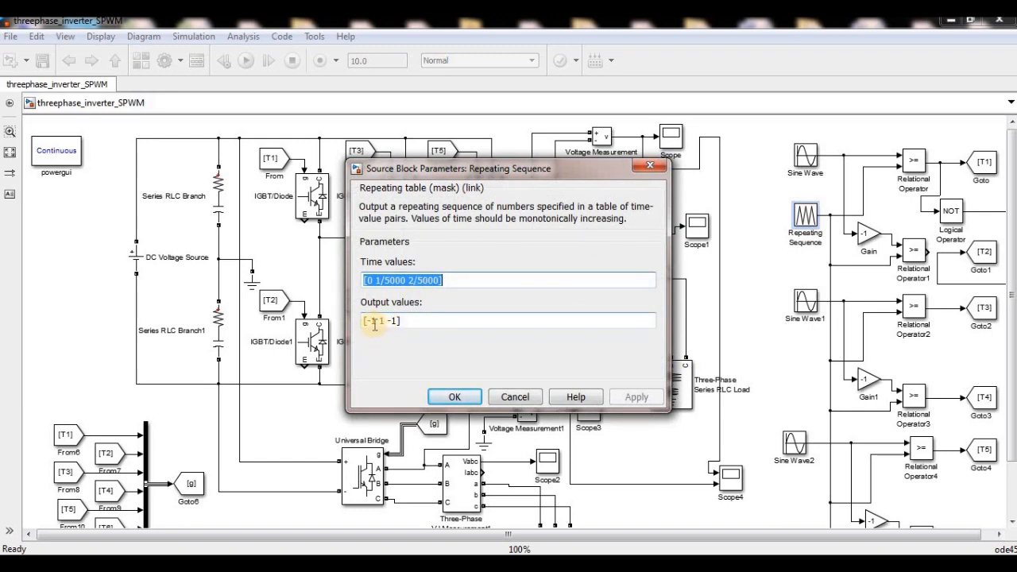
{"action": "left_click", "coordinate": [454, 398]}
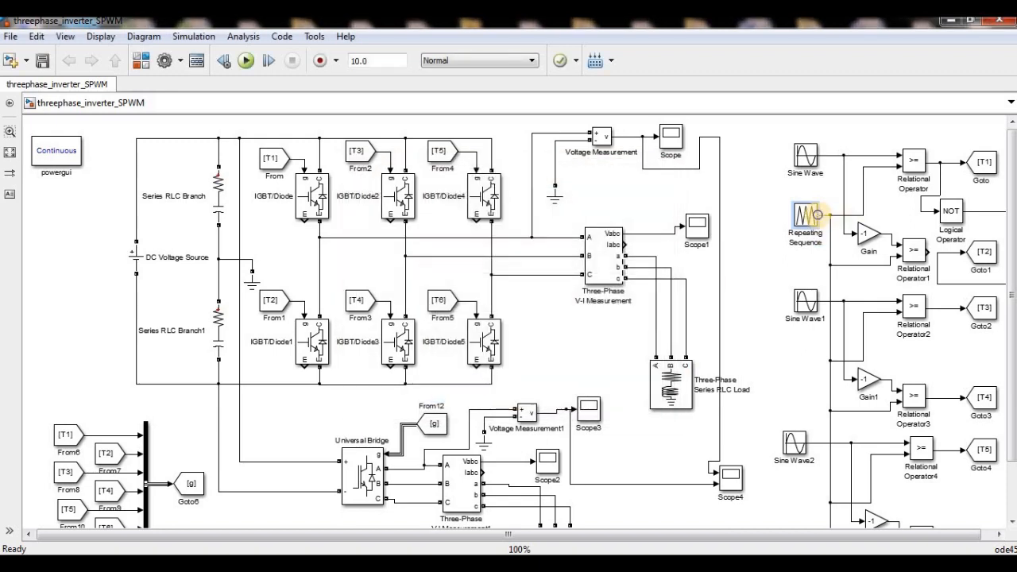
{"action": "left_click", "coordinate": [805, 154]}
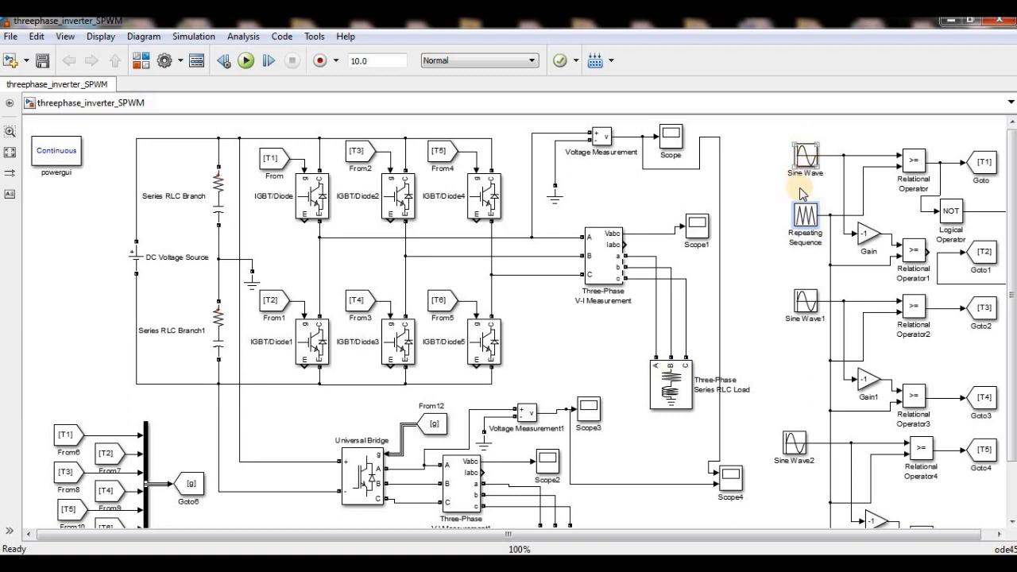
{"action": "left_click", "coordinate": [809, 211]}
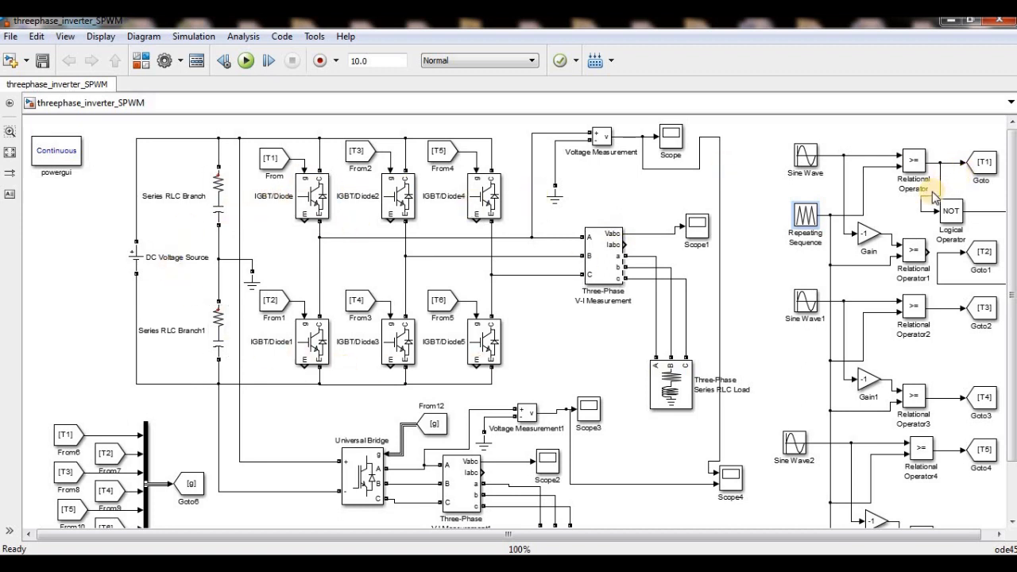
{"action": "left_click", "coordinate": [812, 159]}
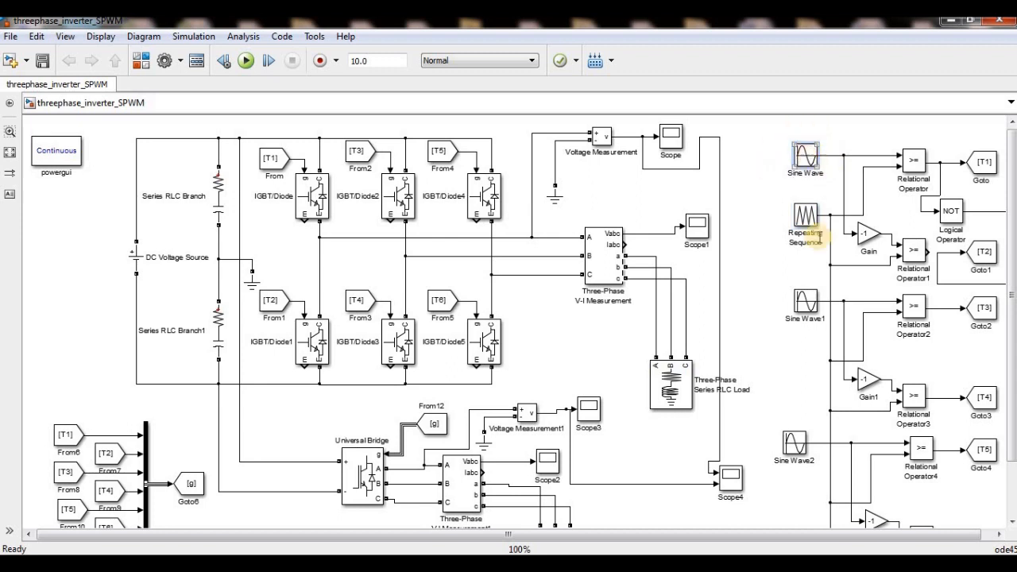
{"action": "left_click", "coordinate": [802, 431]}
{"action": "left_click", "coordinate": [812, 144]}
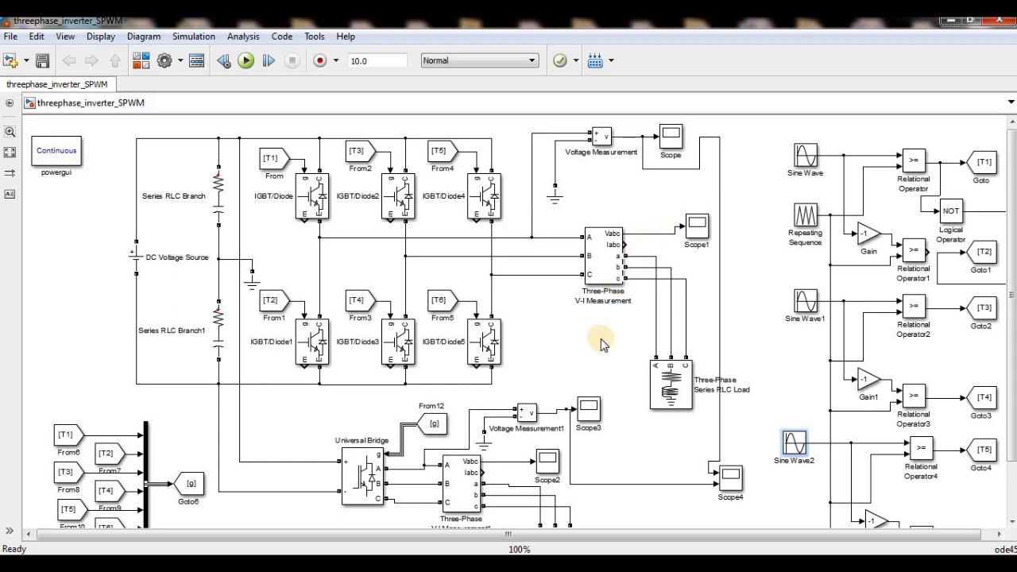
Step: Examine the carrier, Relational Operator, Gain and NOT paths that generate the gate signals for the three phases
{"action": "left_click_drag", "start_coordinate": [1012, 261], "coordinate": [1013, 317]}
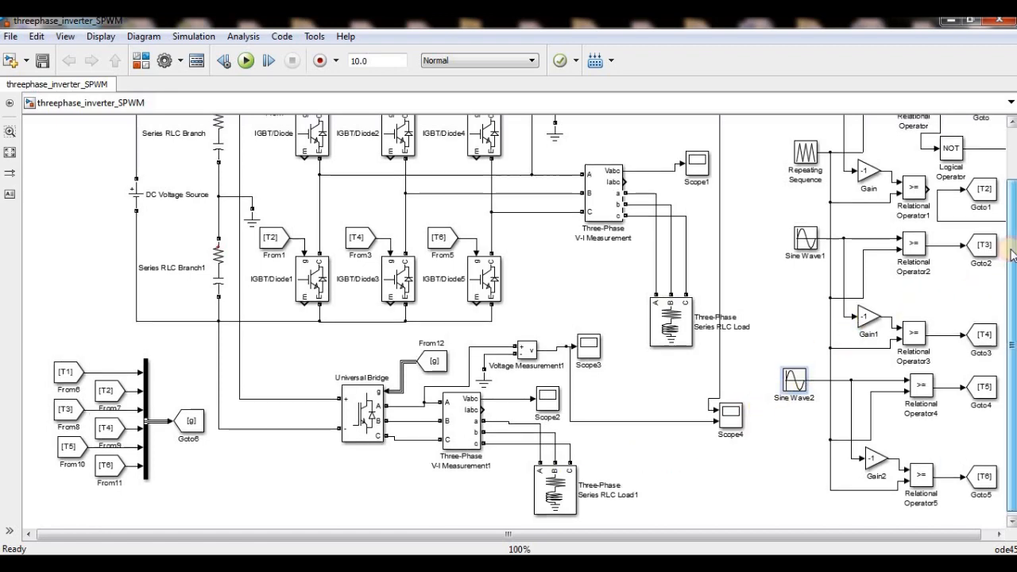
{"action": "scroll", "coordinate": [1010, 286], "scroll_direction": "up", "scroll_amount": 3}
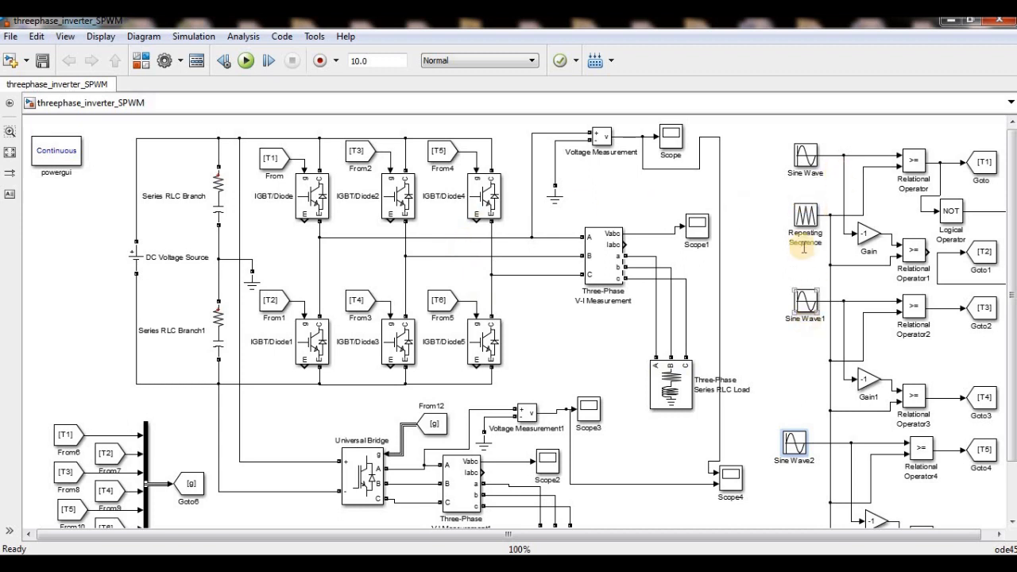
{"action": "left_click", "coordinate": [804, 205]}
{"action": "left_click", "coordinate": [912, 312]}
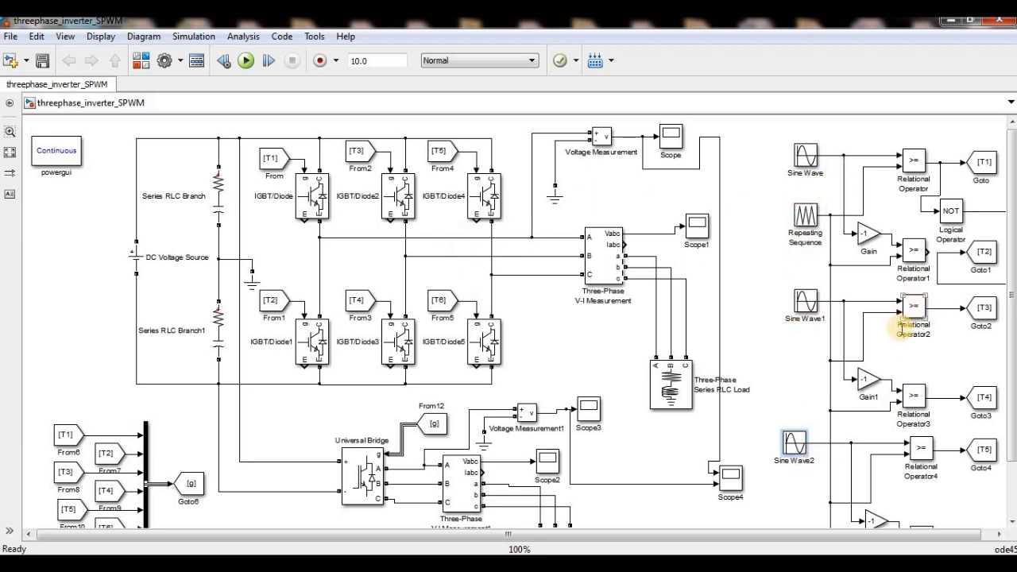
{"action": "left_click", "coordinate": [867, 232]}
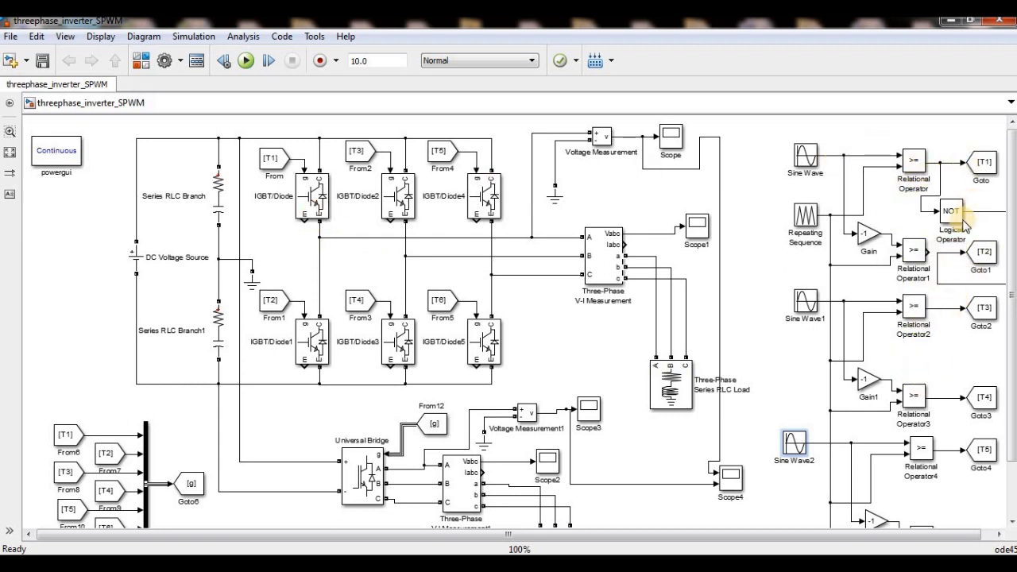
{"action": "left_click", "coordinate": [952, 240]}
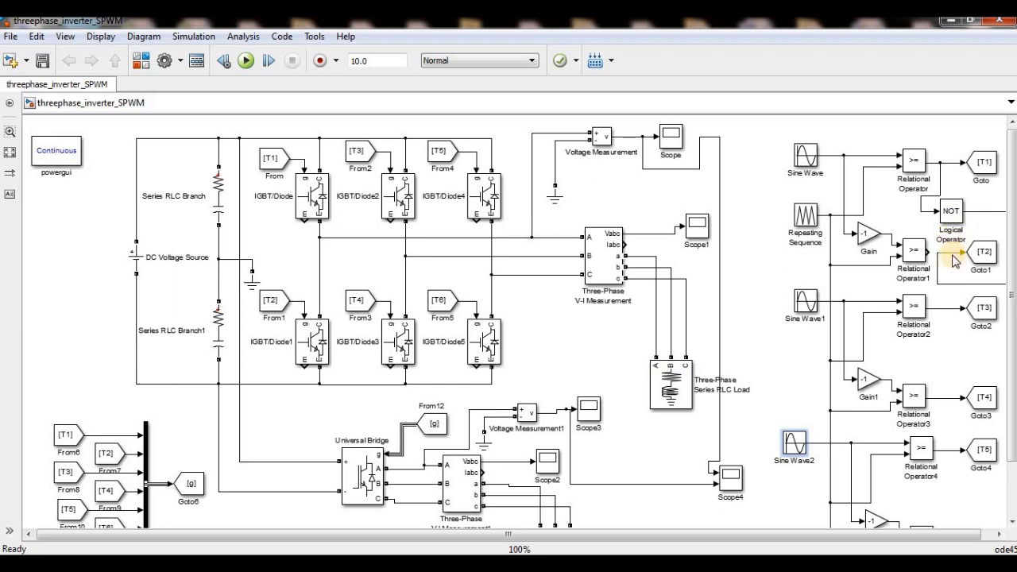
Step: Delete the line from the NOT block into Goto1 (T2) and reconnect Goto1 to Relational Operator1's output
{"action": "left_click", "coordinate": [949, 209]}
{"action": "right_click", "coordinate": [940, 254]}
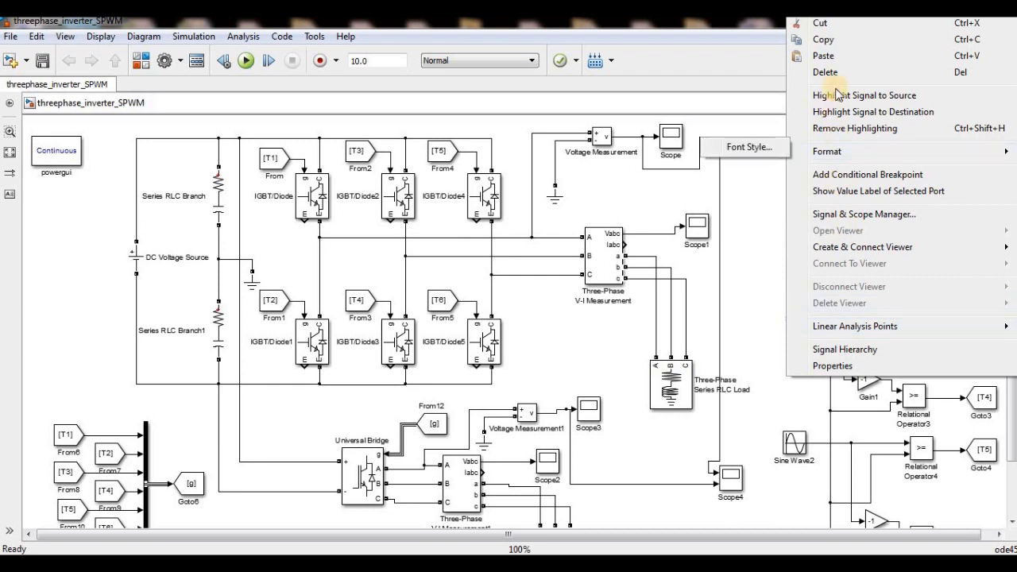
{"action": "left_click", "coordinate": [833, 73]}
{"action": "left_click_drag", "start_coordinate": [962, 251], "coordinate": [928, 250]}
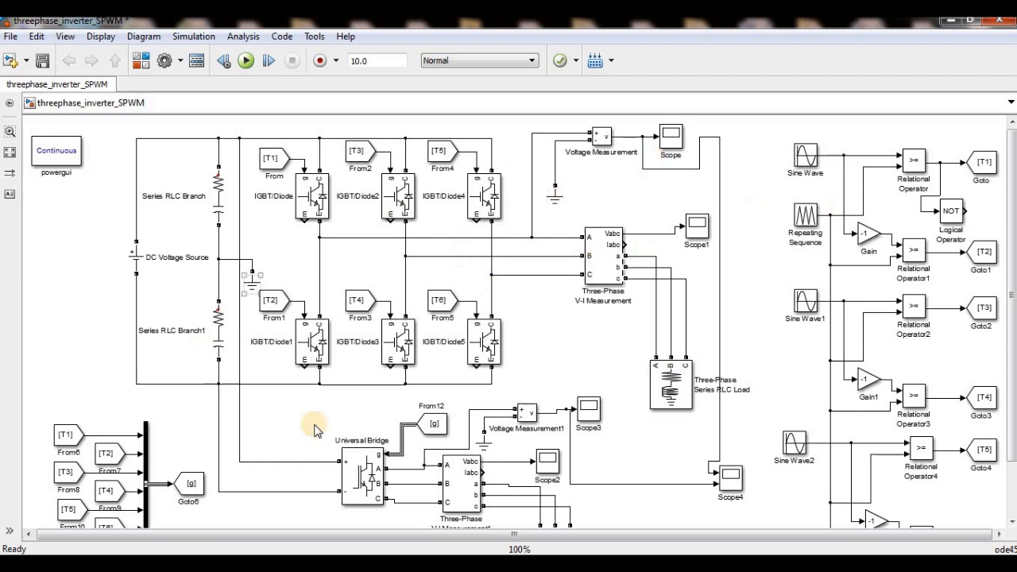
Step: Examine how the NOT block, carrier and Gain path generate T1 and T2 for the upper and lower IGBTs of the first leg
{"action": "left_click", "coordinate": [941, 209]}
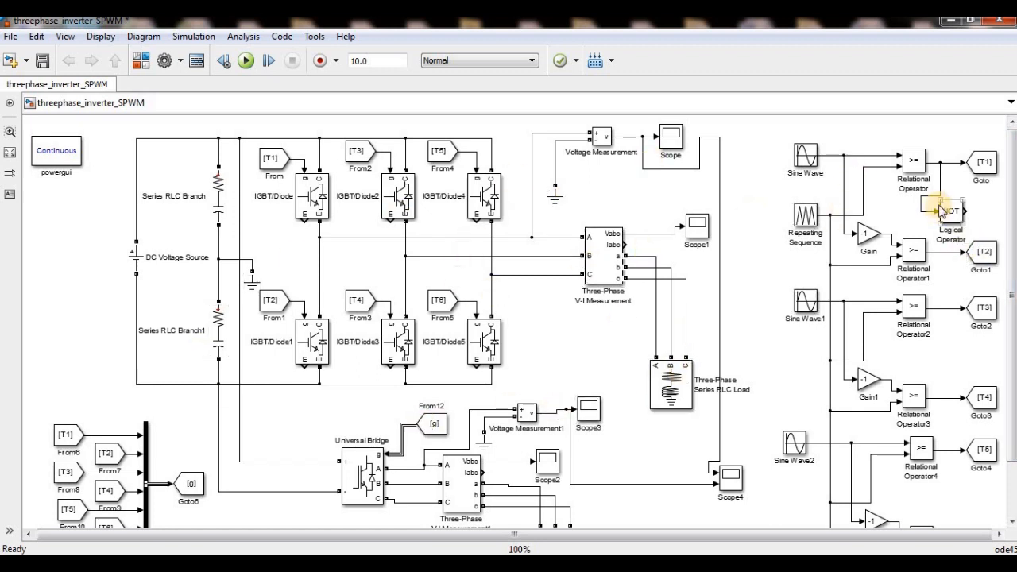
{"action": "left_click", "coordinate": [803, 211]}
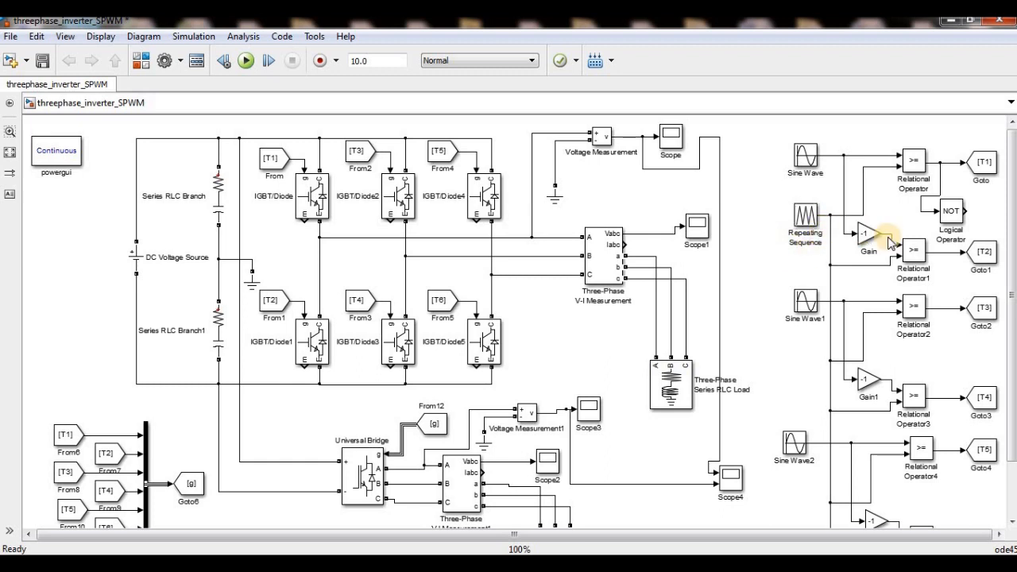
{"action": "left_click", "coordinate": [981, 161]}
{"action": "left_click", "coordinate": [319, 204]}
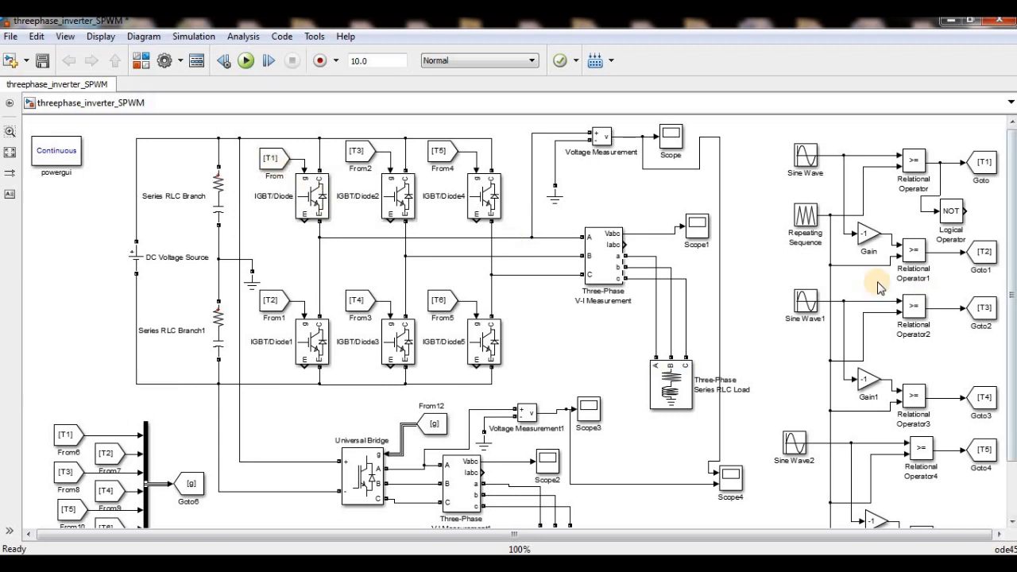
{"action": "left_click", "coordinate": [307, 328]}
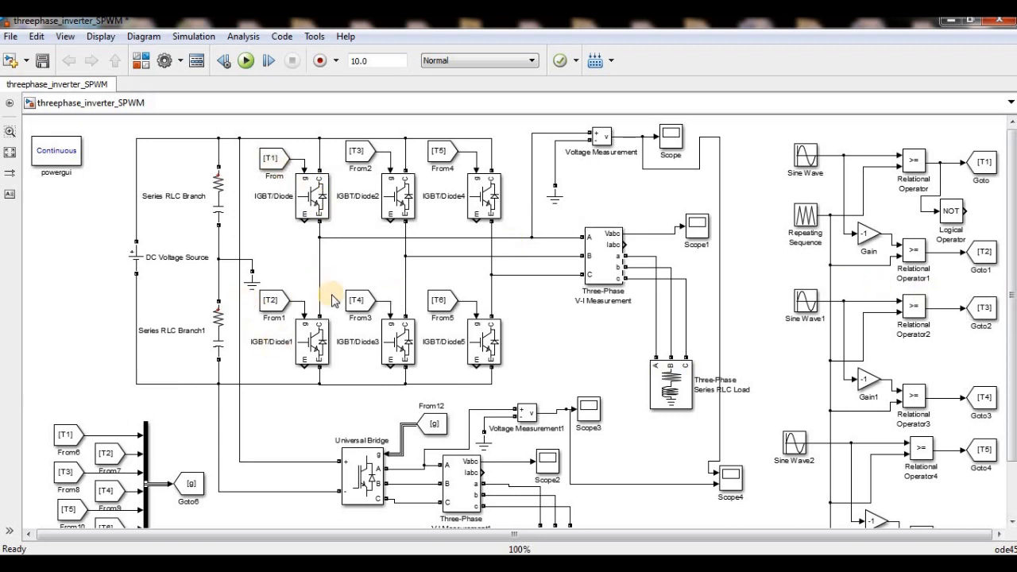
{"action": "left_click", "coordinate": [554, 329]}
Step: Examine the IGBT inverter's output connections through the Three-Phase V-I Measurement to the Three-Phase Series RLC Load
{"action": "left_click_drag", "start_coordinate": [1012, 296], "coordinate": [1012, 342]}
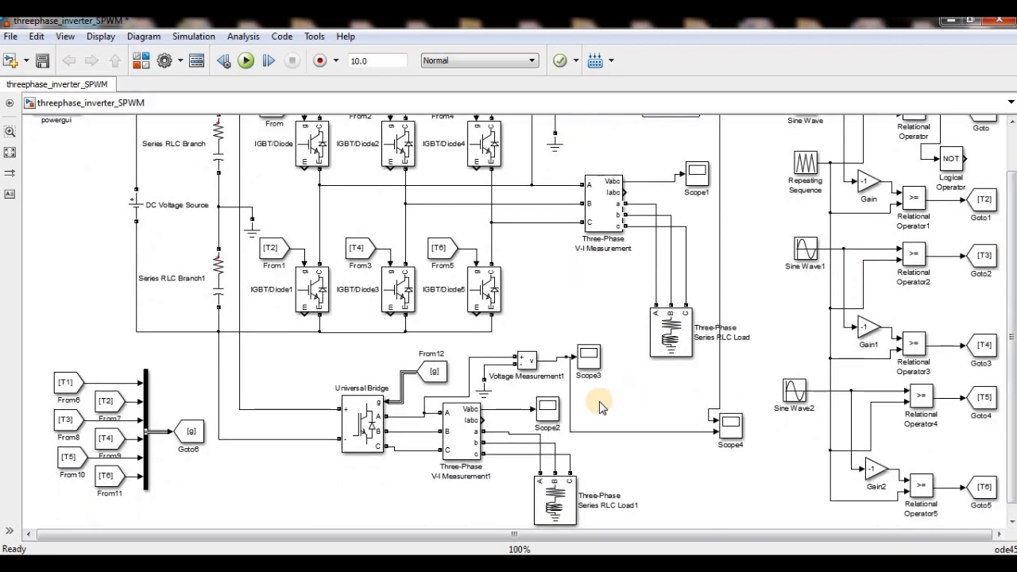
{"action": "left_click", "coordinate": [664, 344]}
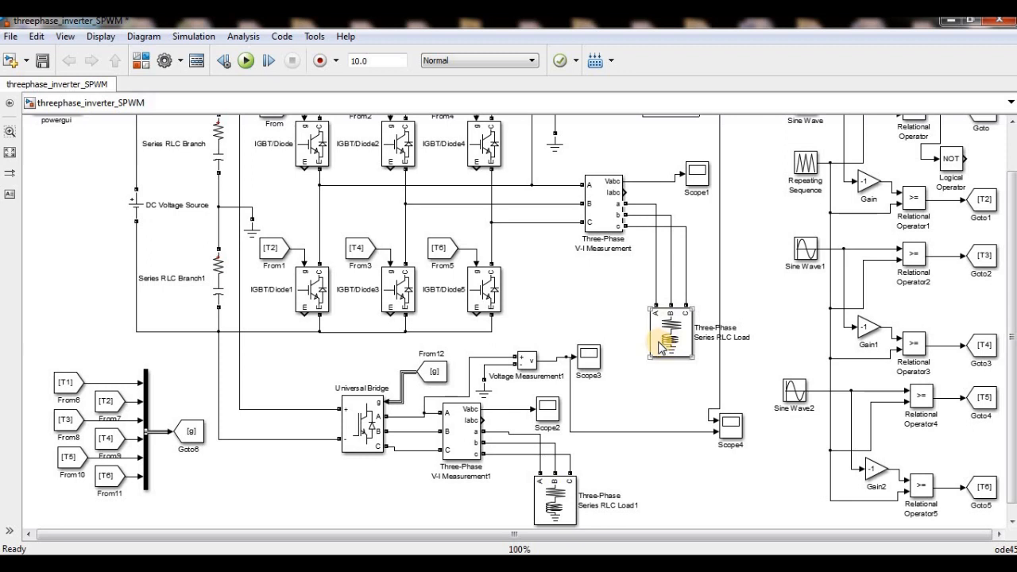
{"action": "left_click", "coordinate": [605, 309]}
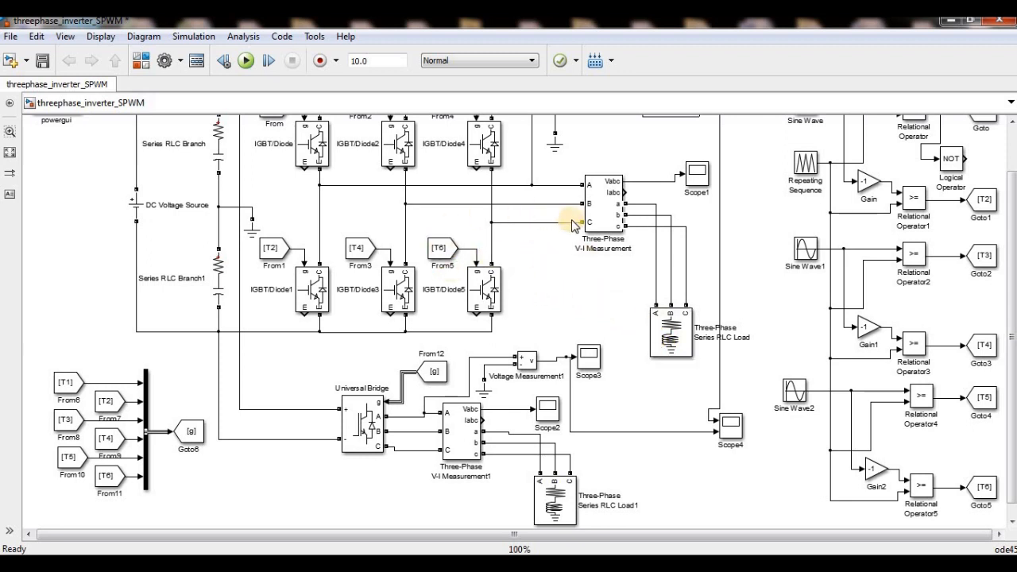
{"action": "left_click", "coordinate": [470, 290]}
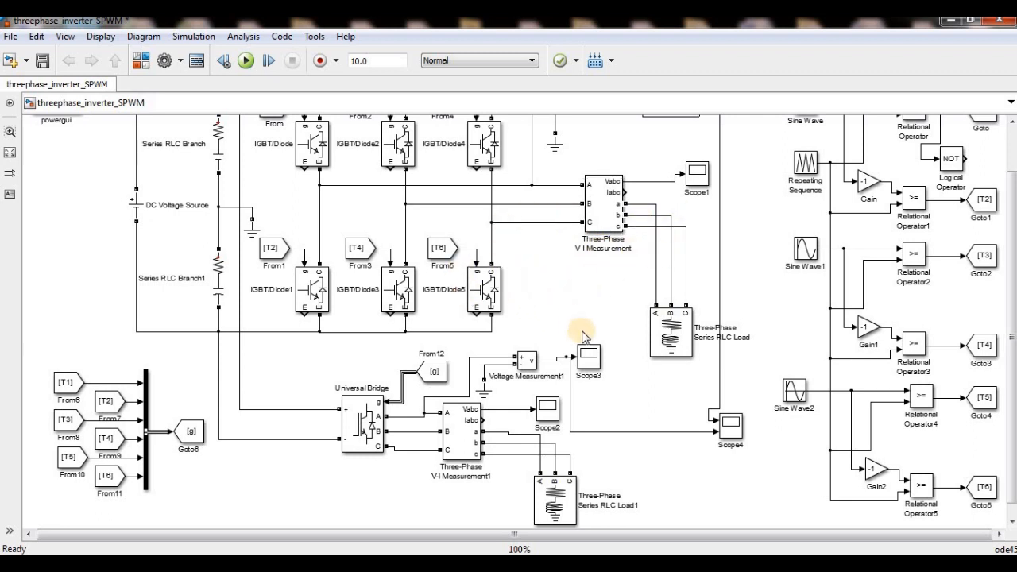
{"action": "left_click", "coordinate": [674, 312]}
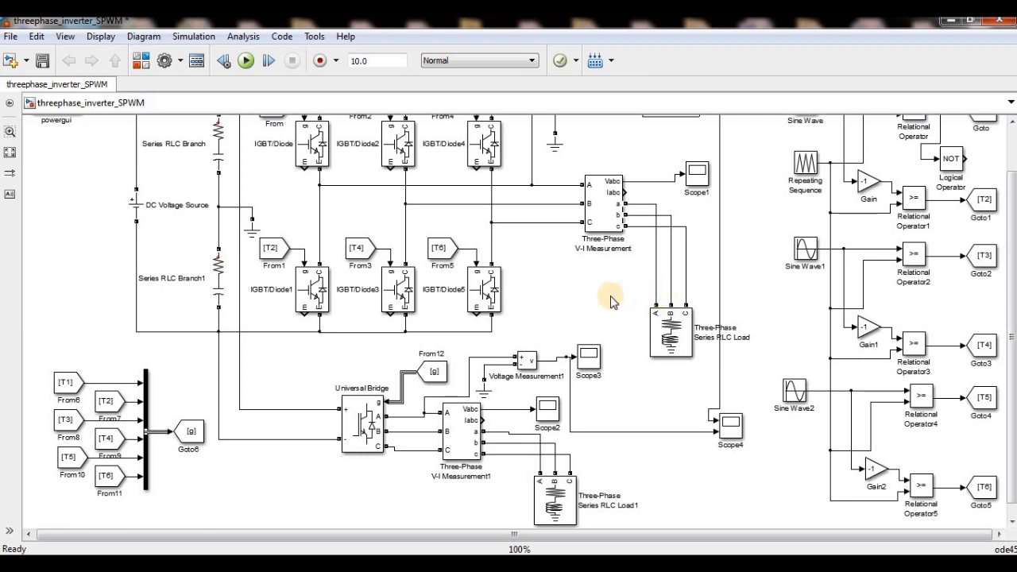
{"action": "left_click", "coordinate": [645, 272]}
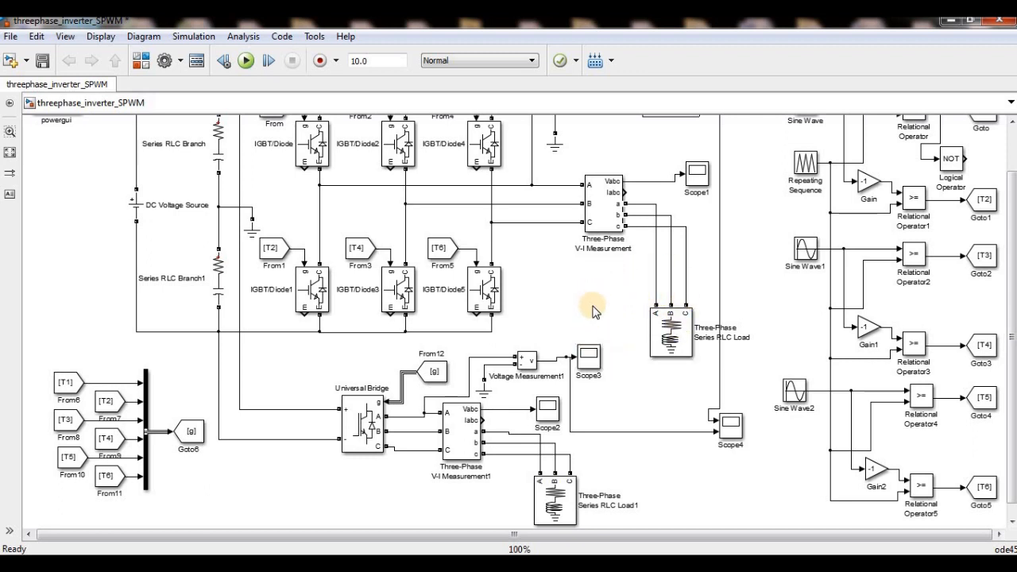
{"action": "left_click", "coordinate": [670, 342]}
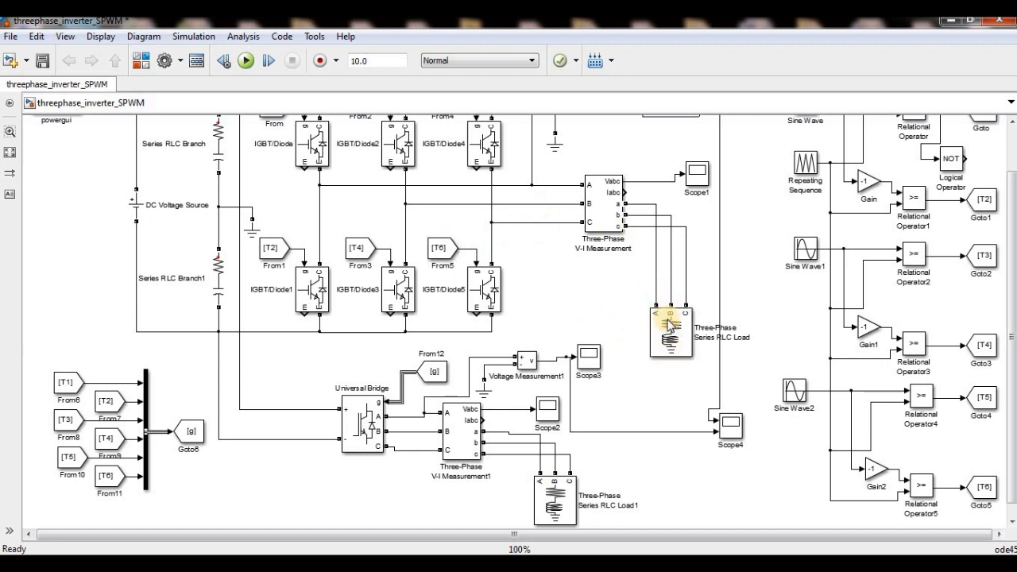
{"action": "left_click", "coordinate": [630, 318]}
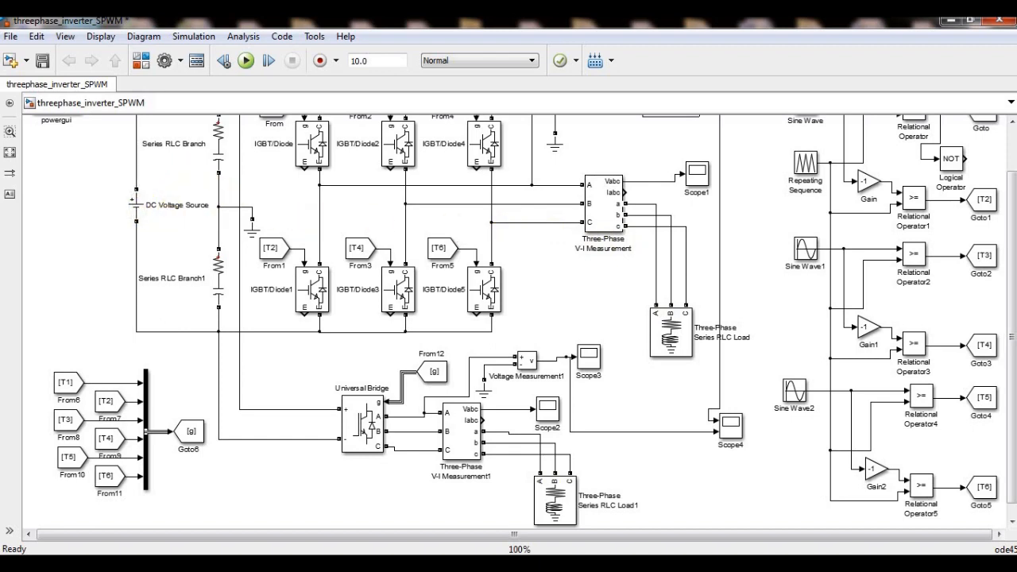
{"action": "scroll", "coordinate": [1014, 286], "scroll_direction": "up", "scroll_amount": 3}
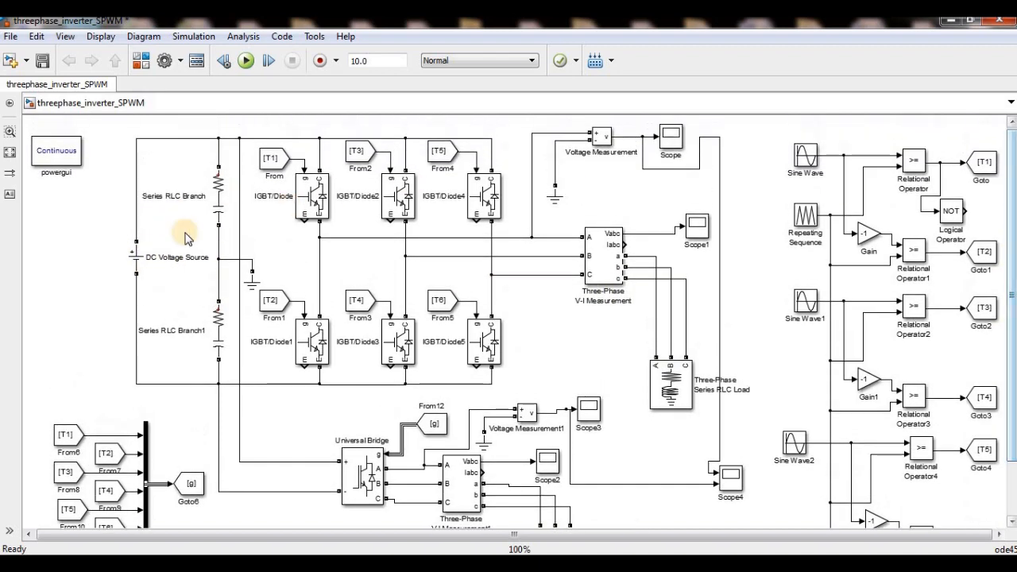